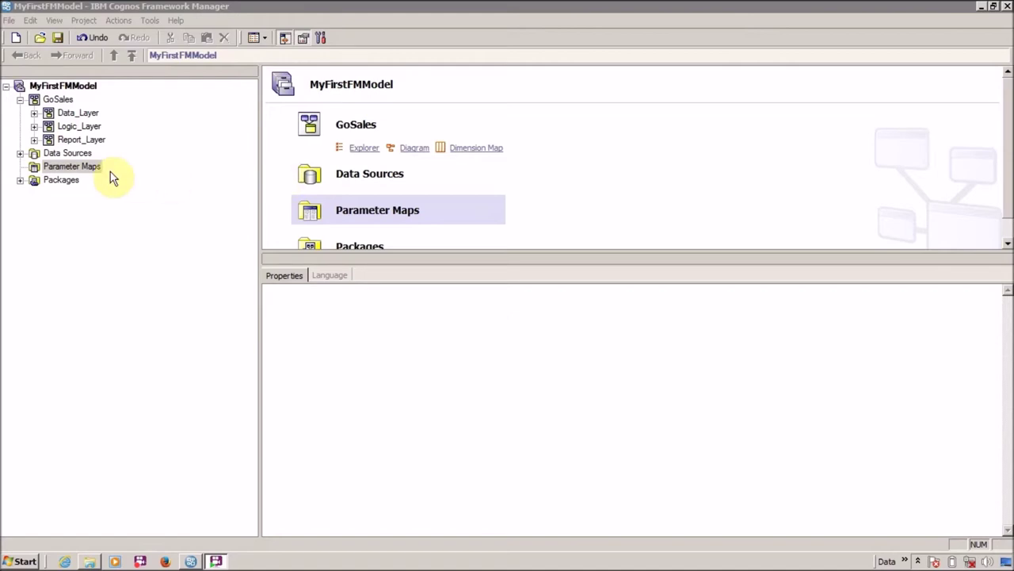
Start creating a new parameter map in the project's Parameter Maps folder.
right_click(85, 171)
click(80, 173)
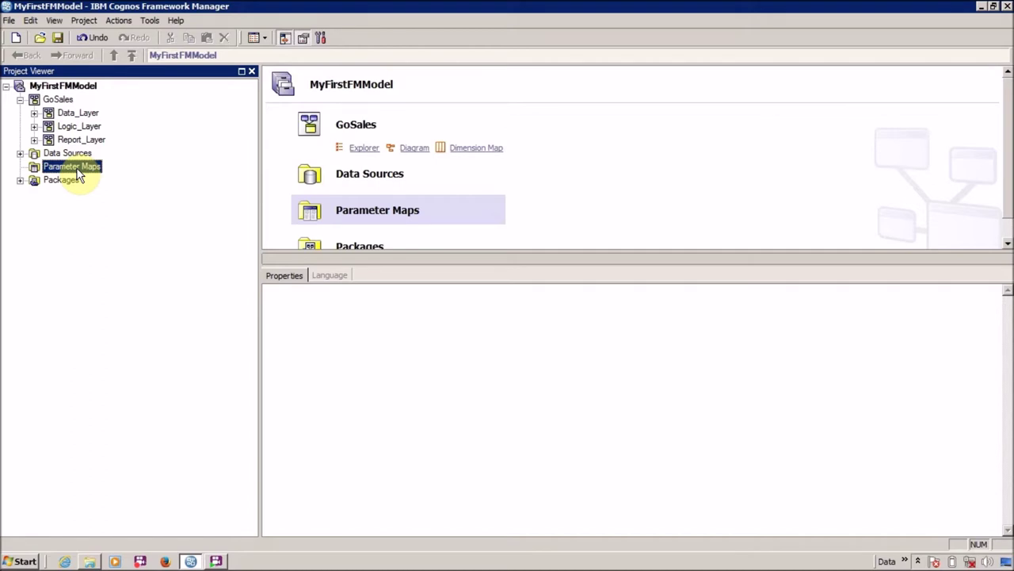
right_click(79, 176)
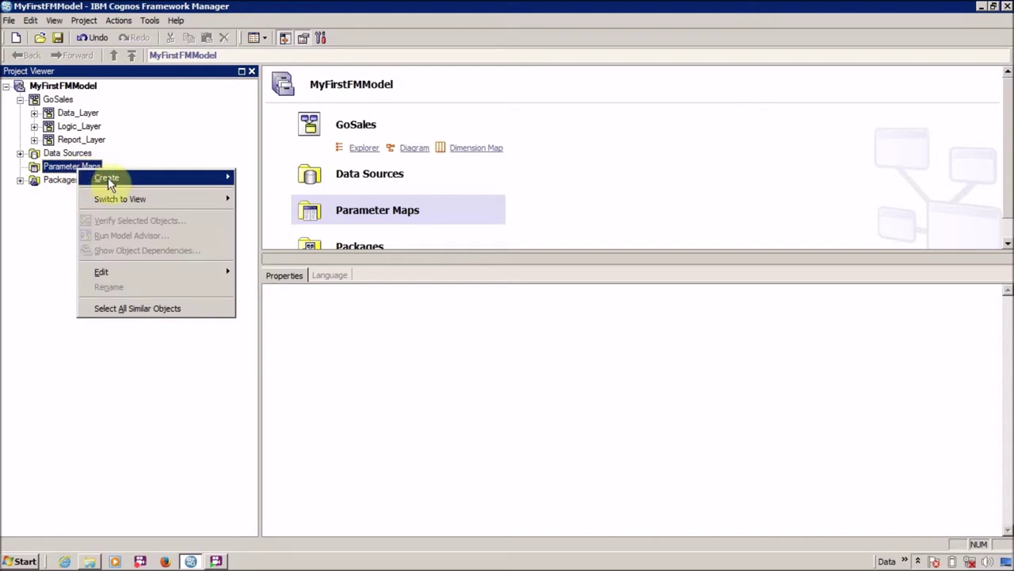
mouse_move(108, 181)
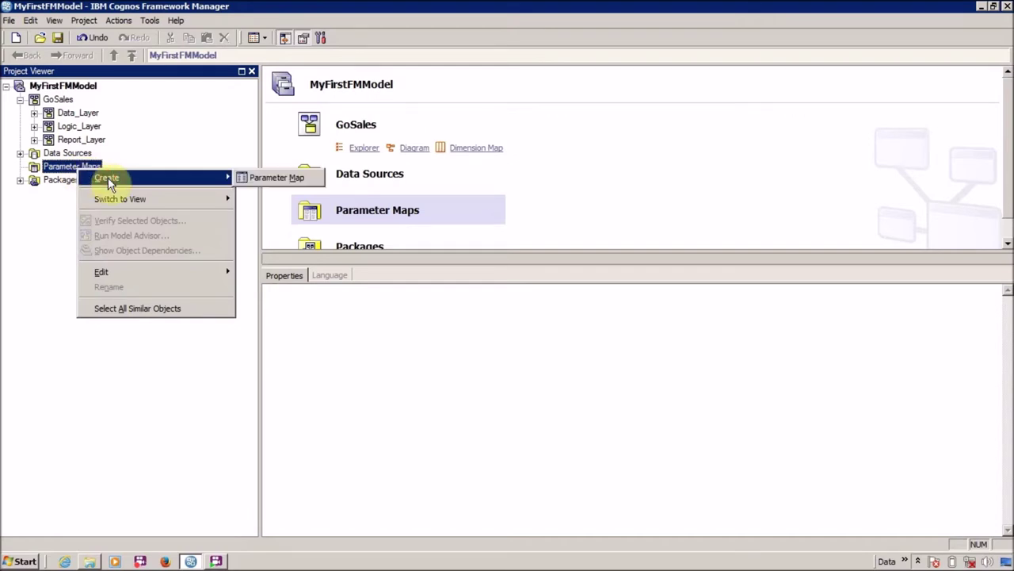
click(252, 182)
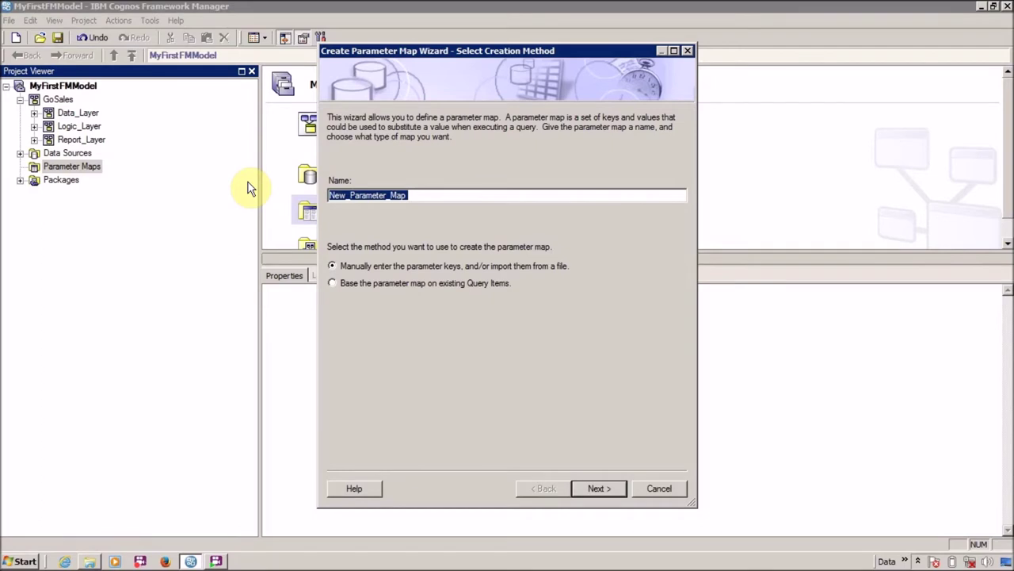
text(Langauge)
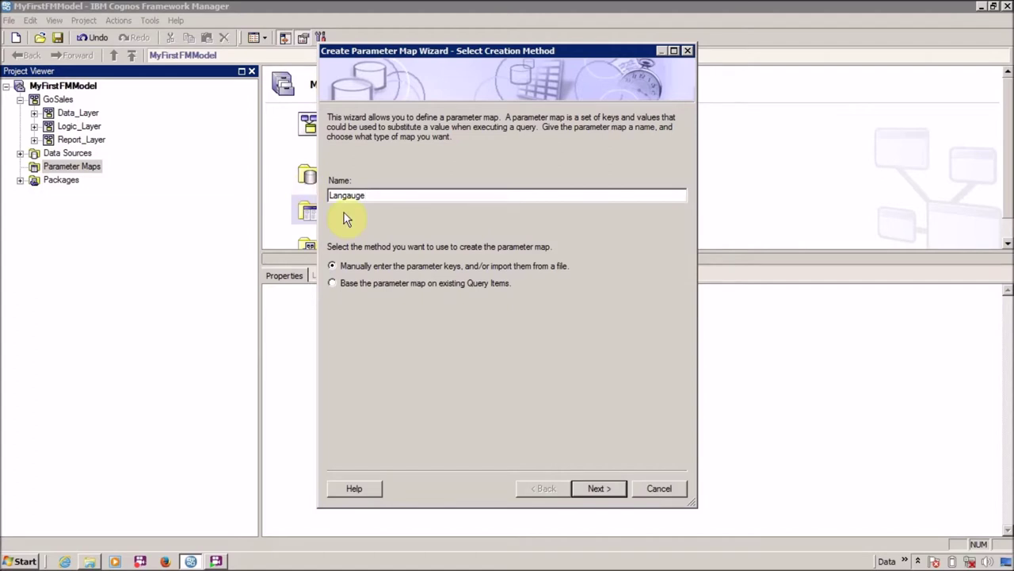
text(_Lookup)
key(shift+Home)
key(ctrl+x)
key(ctrl+v)
Base the parameter map on existing query items, name it MyFristParamMap_Lookup, and continue to the query item selection.
click(368, 287)
double_click(453, 198)
key(BackSpace)
text(MyFristParamMap_Lookupo)
key(BackSpace)
click(607, 488)
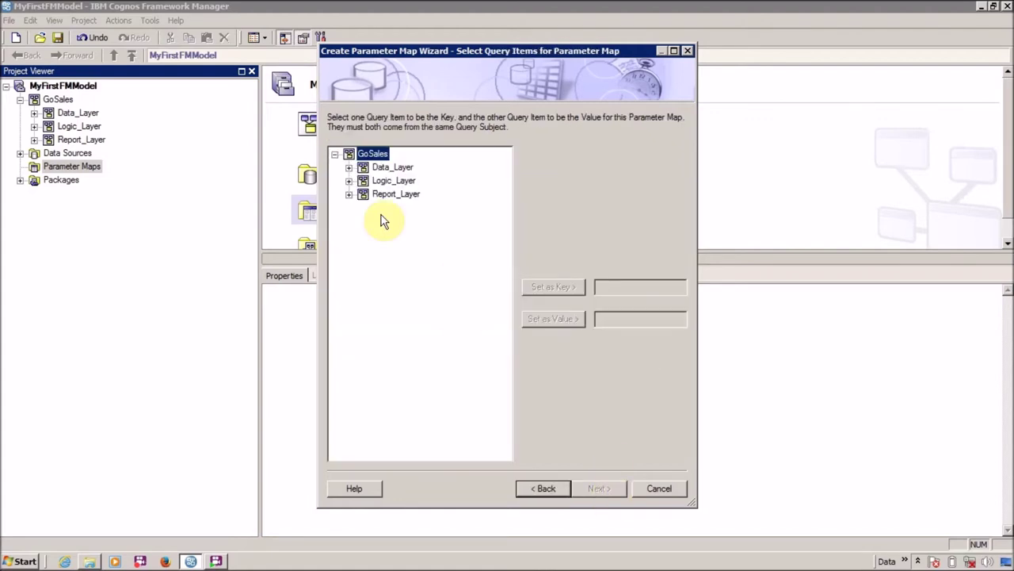
Set country_code from the currency_lookup query subject in Data_Layer's Currency folder as the map's key.
click(349, 167)
click(363, 180)
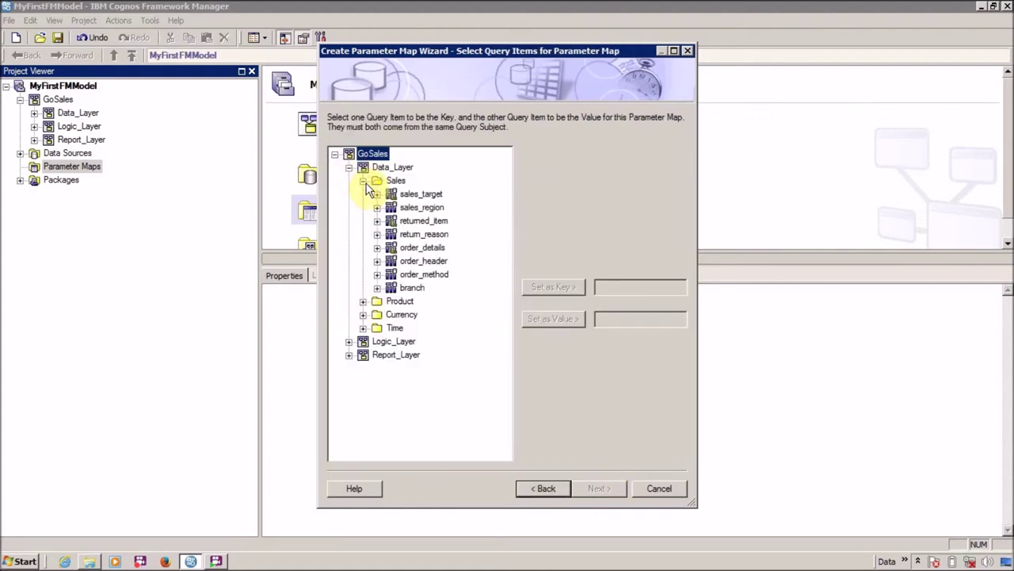
click(363, 181)
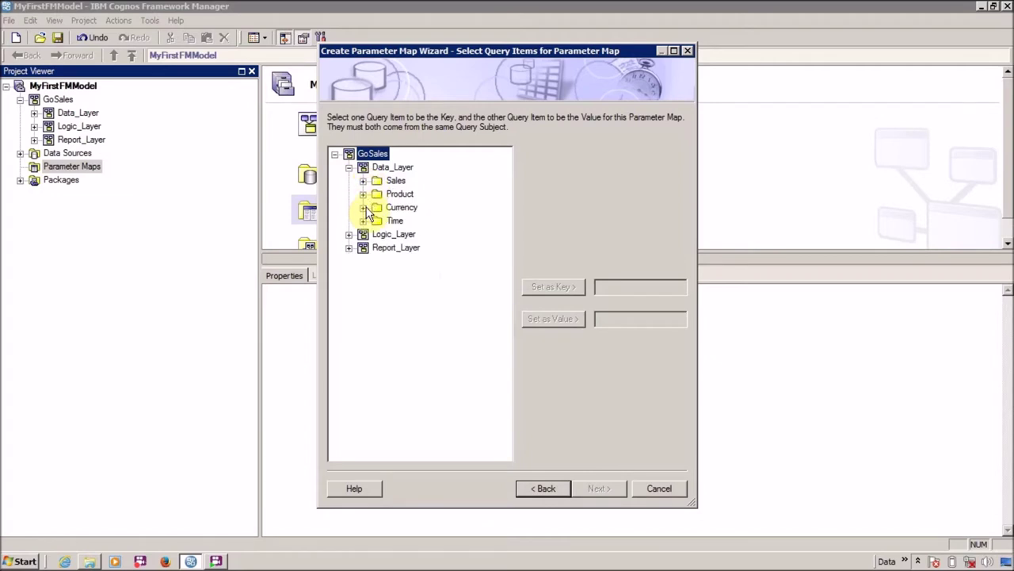
click(363, 207)
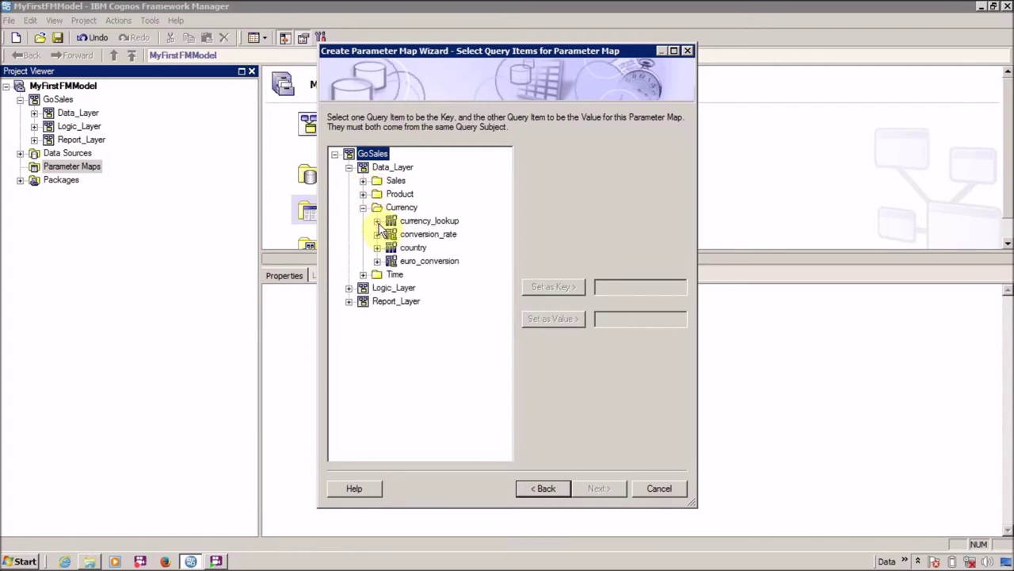
click(377, 221)
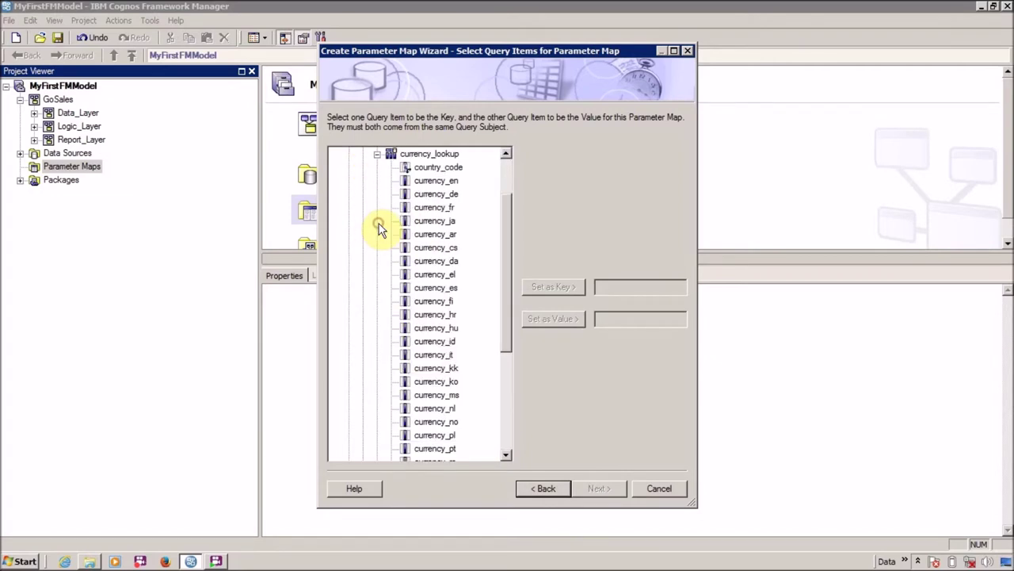
click(421, 156)
click(424, 168)
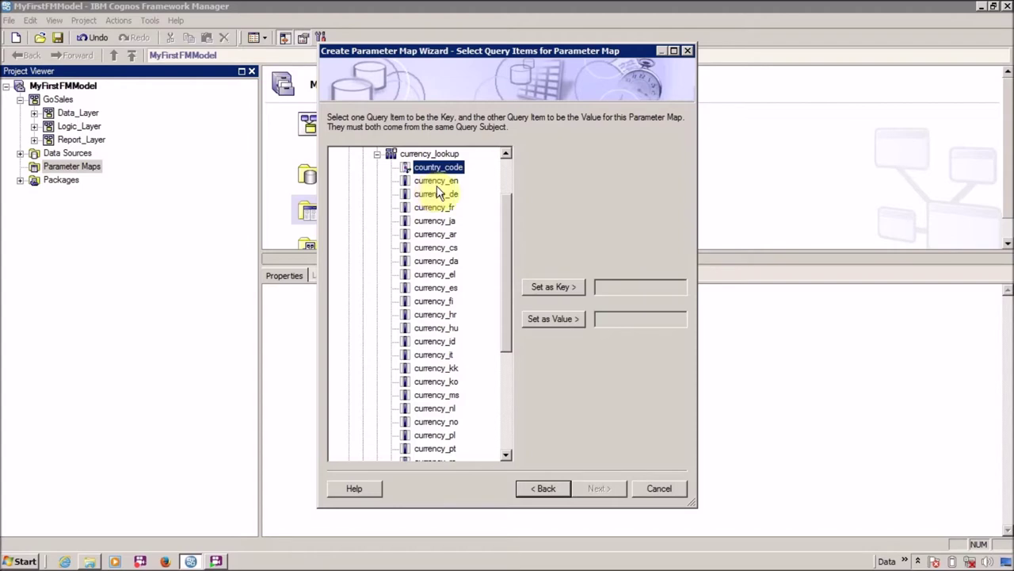
drag(505, 241, 491, 215)
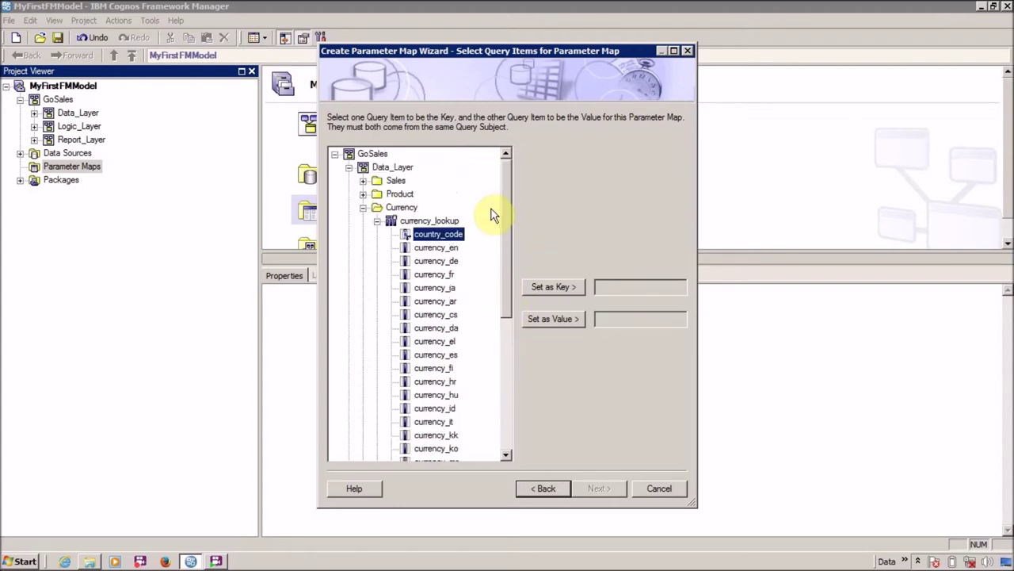
click(542, 293)
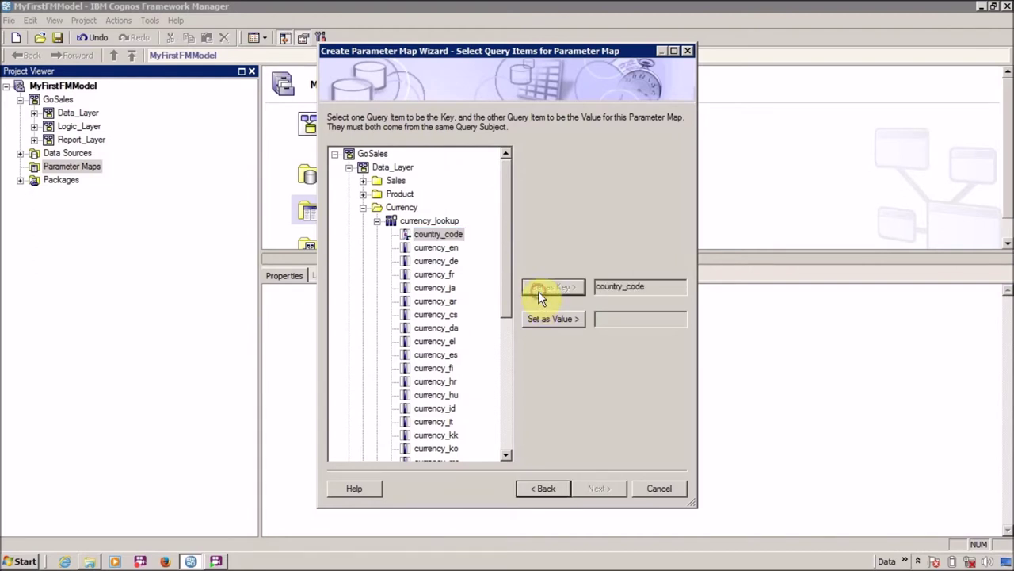
Set currency_en as the map's value and finish the parameter map with the default value 5007.
click(437, 248)
click(550, 318)
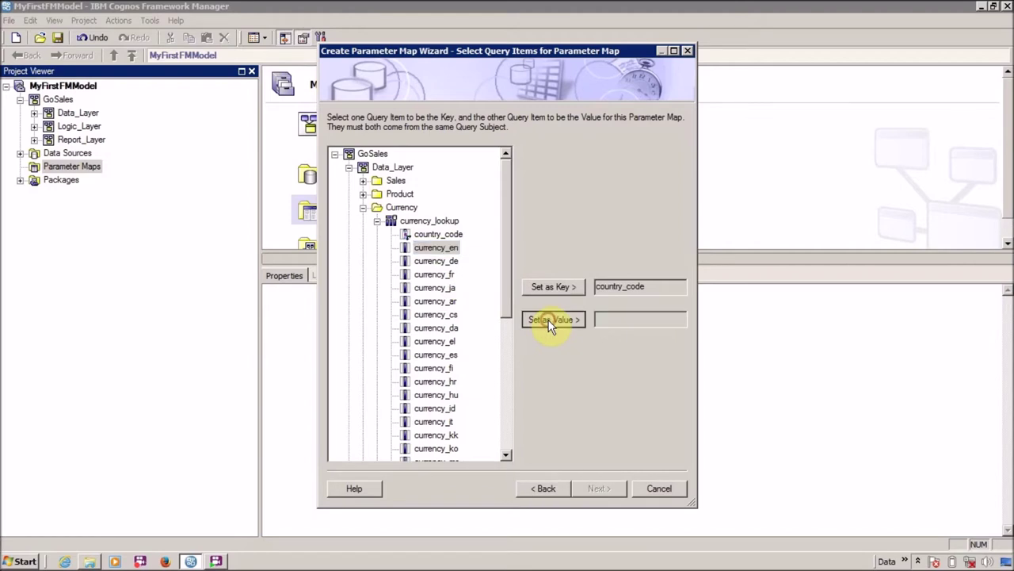
click(600, 487)
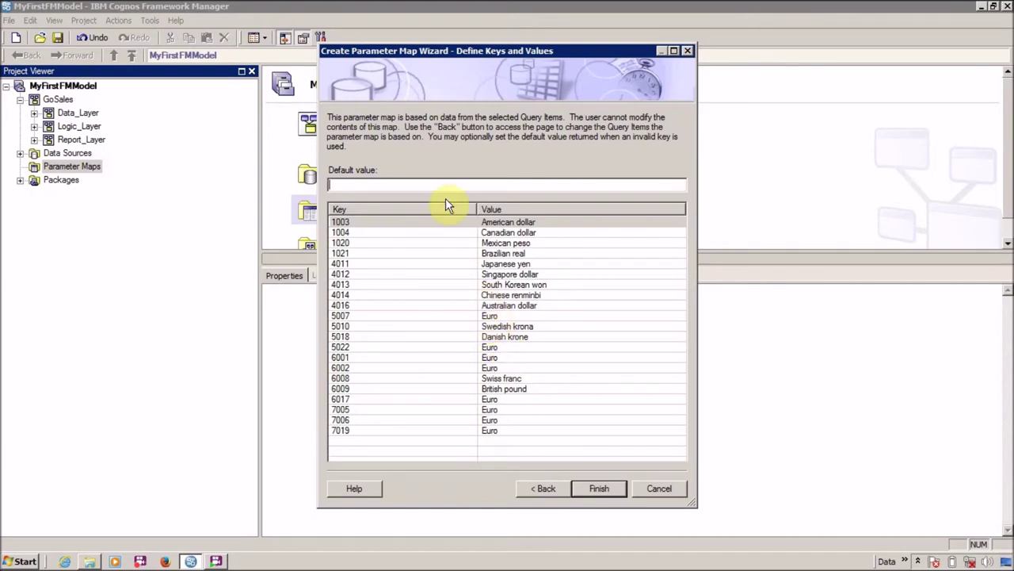
text(5007)
click(594, 487)
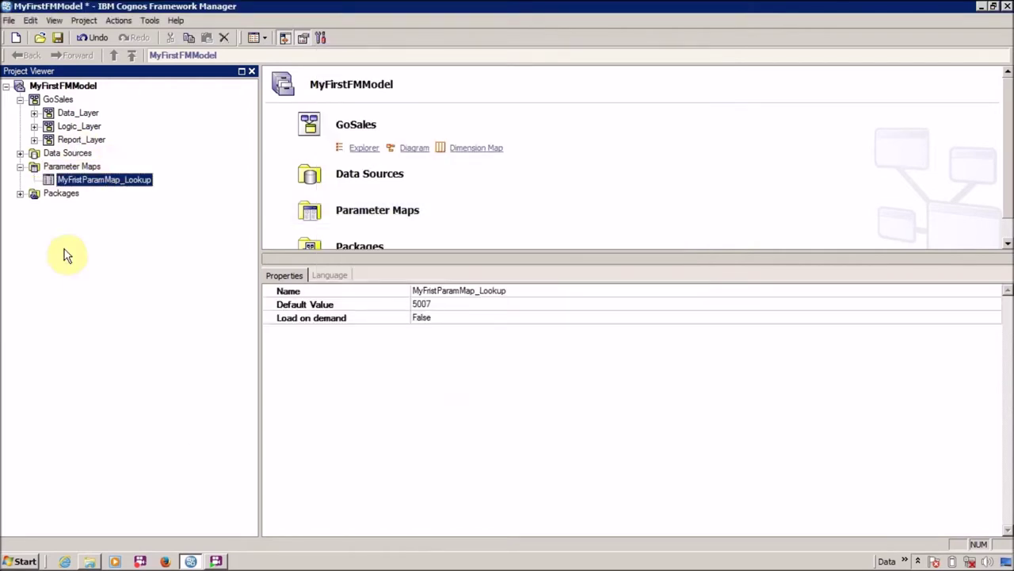
Open the definition of MyFristParamMap_Lookup and review its keys and values through the end of the list.
right_click(106, 183)
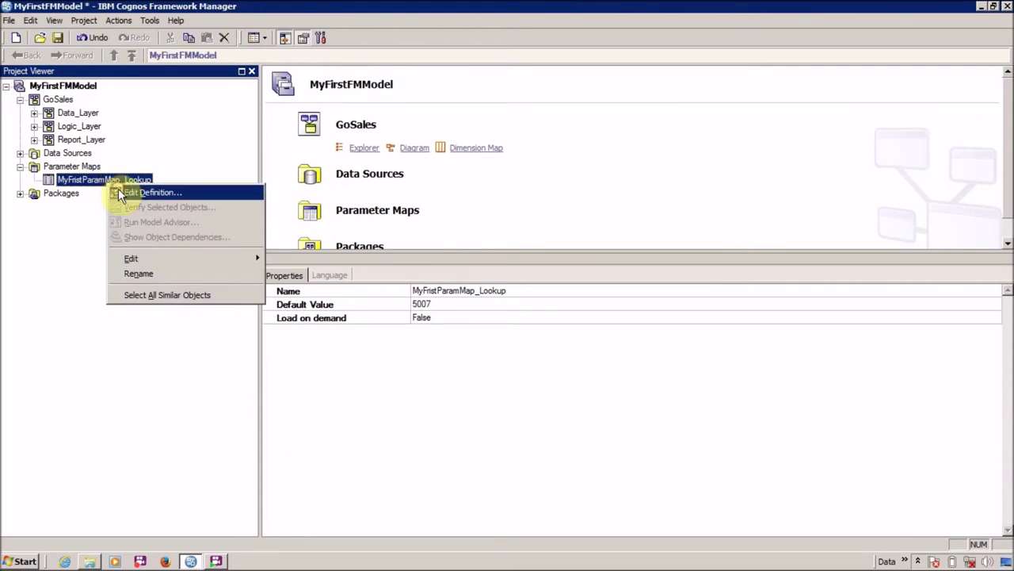
click(118, 190)
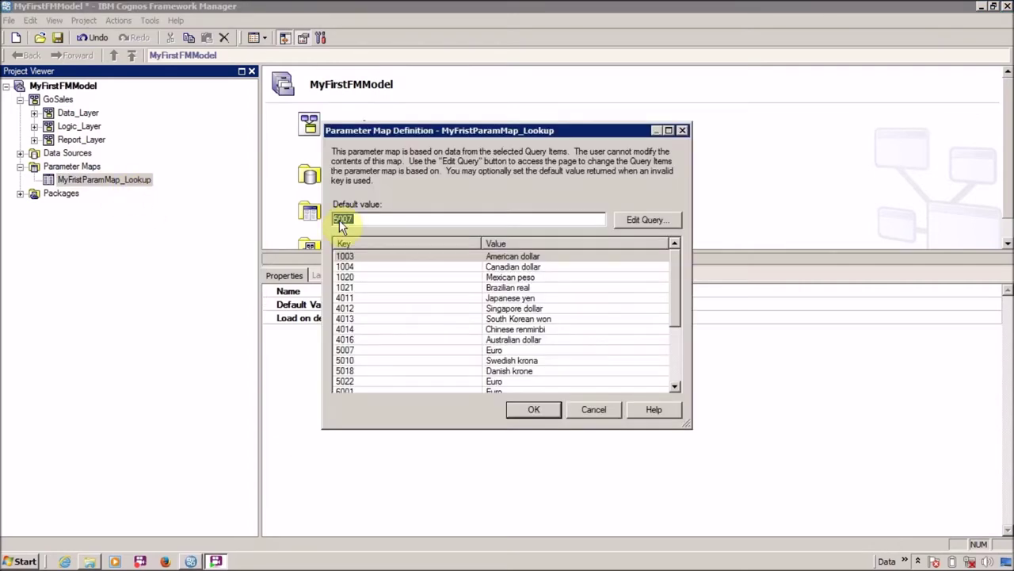
scroll(675, 370, down, 3)
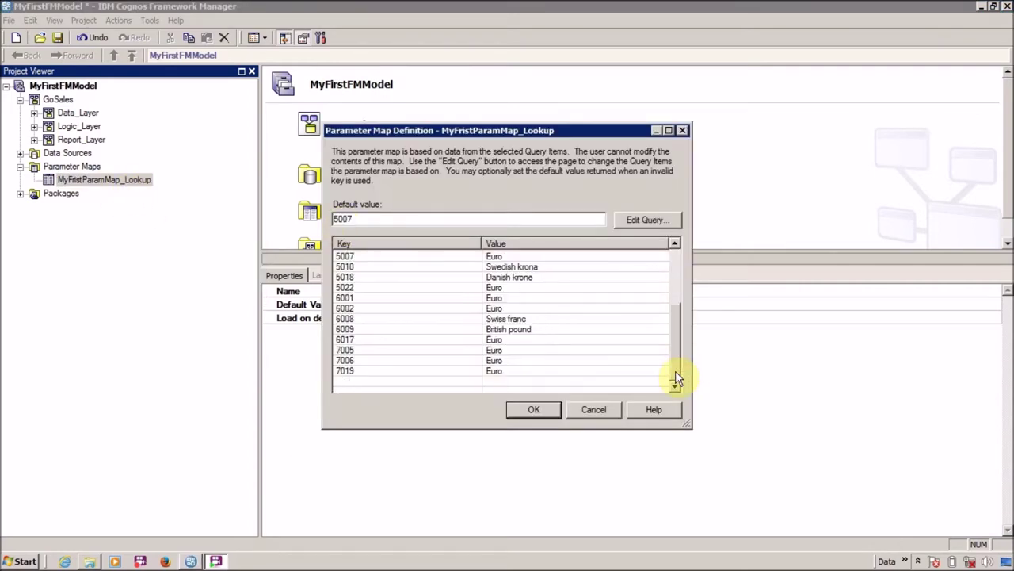
click(443, 380)
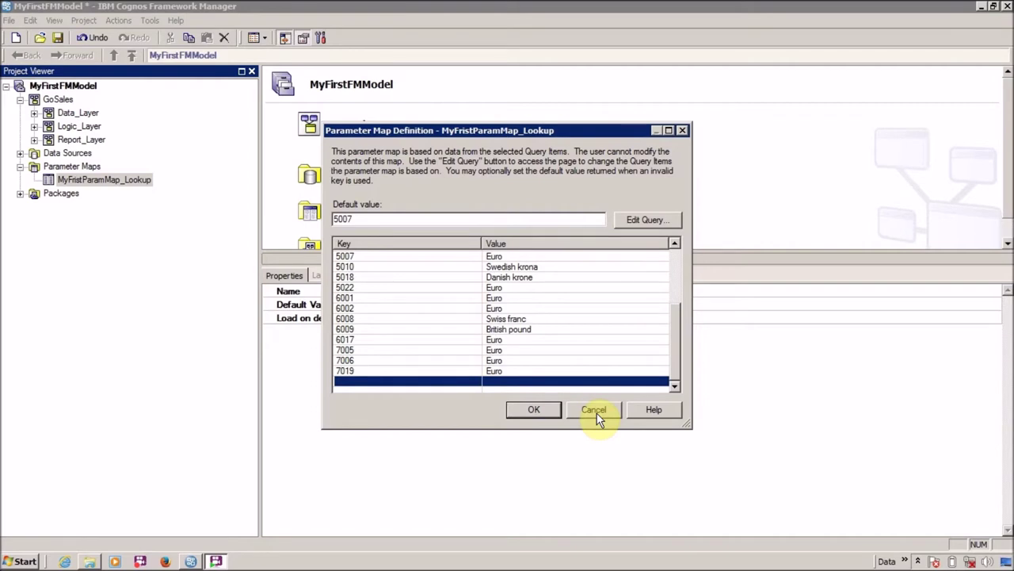
Edit the map's query and set day_key from time_dimension in Data_Layer's Time folder as the key.
click(649, 218)
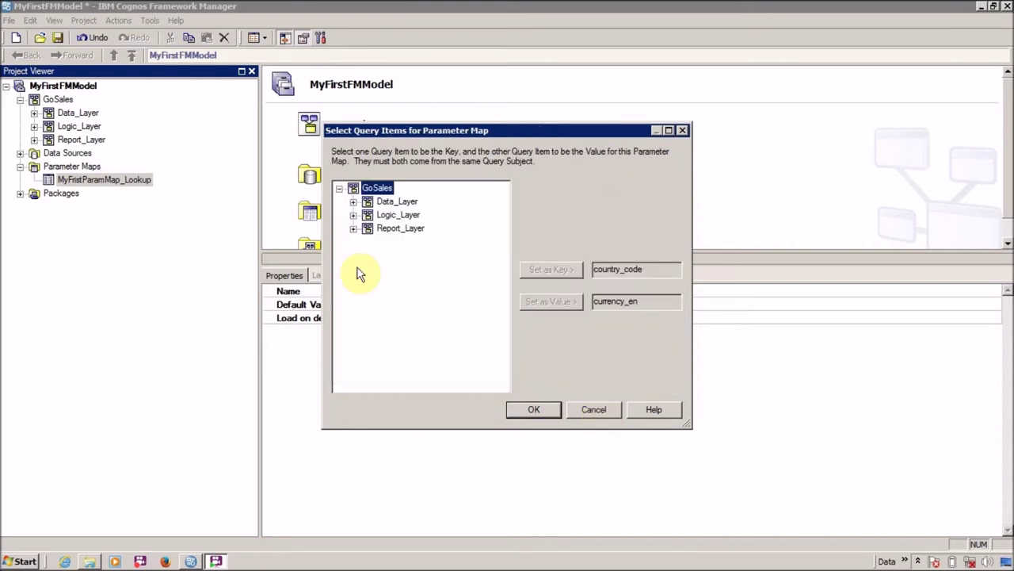
click(354, 201)
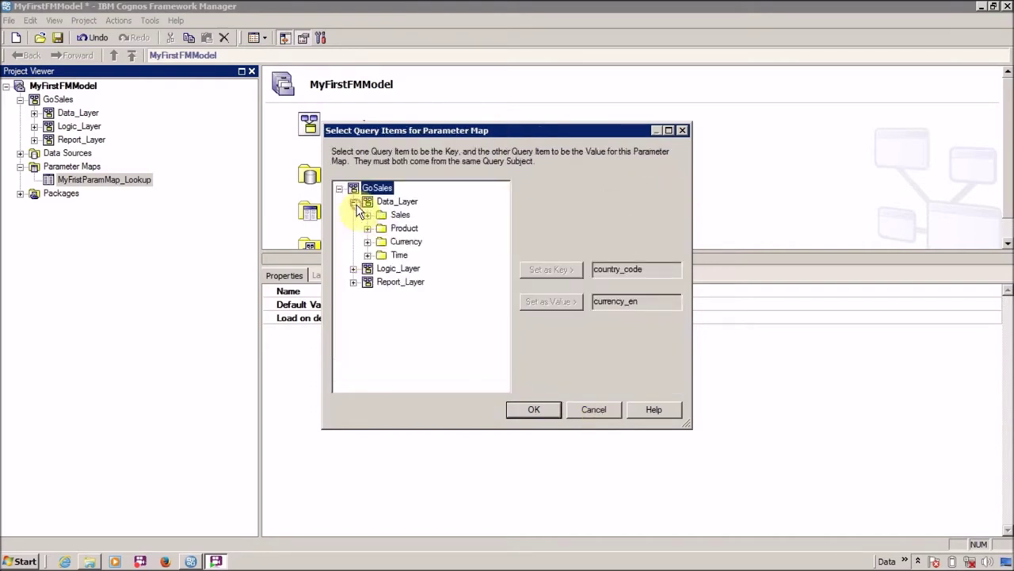
click(368, 241)
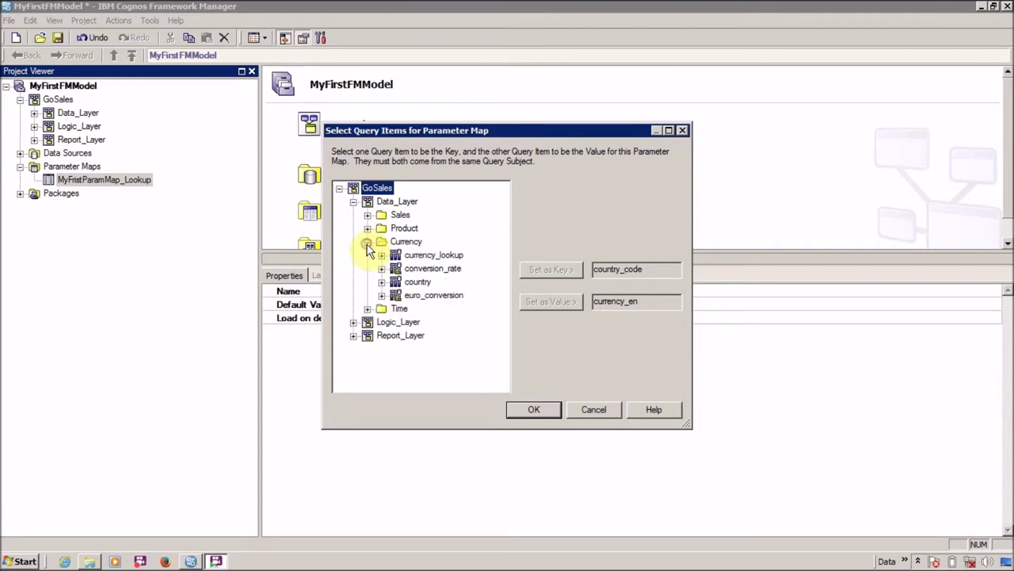
click(368, 242)
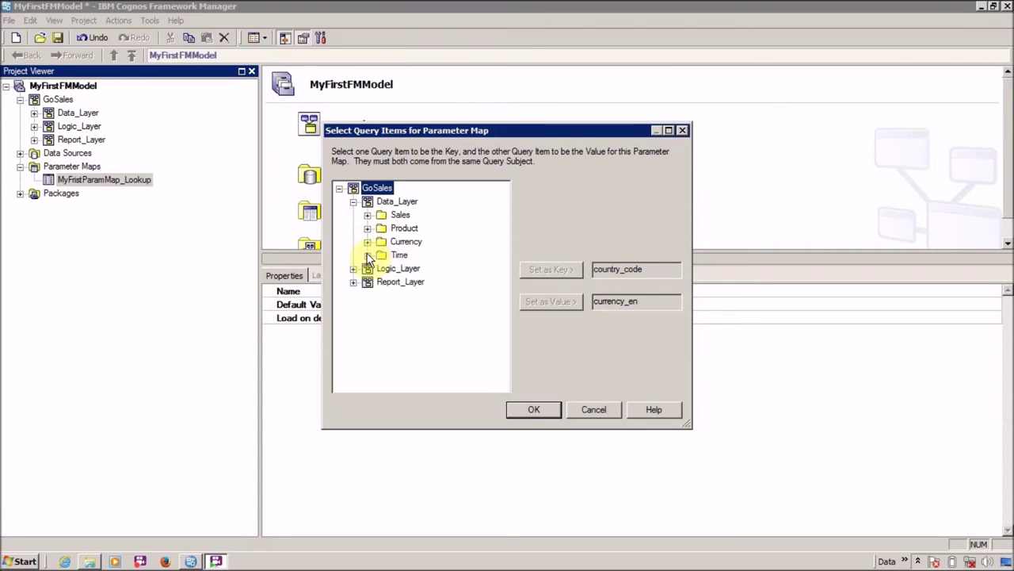
click(368, 256)
click(381, 268)
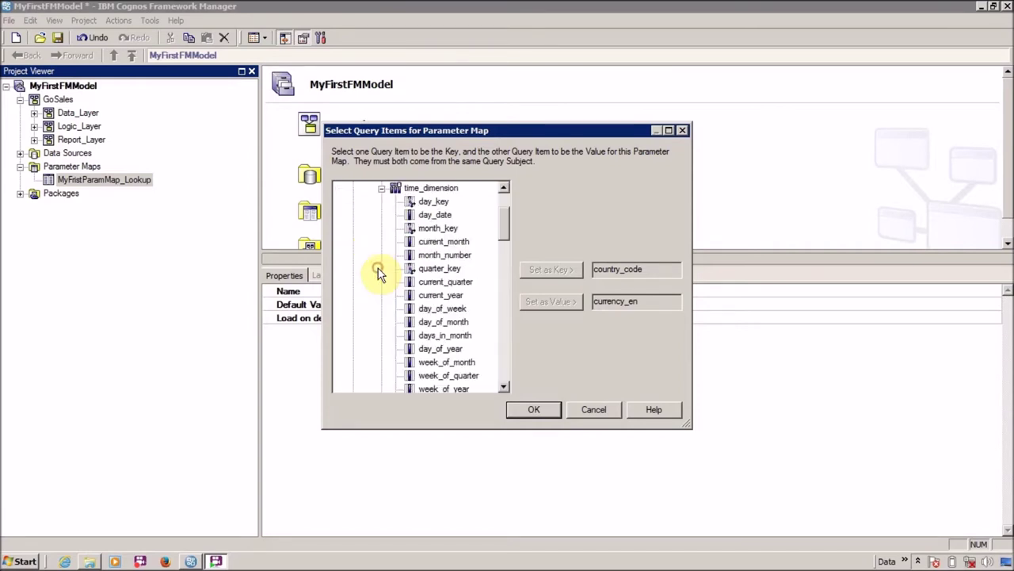
click(428, 202)
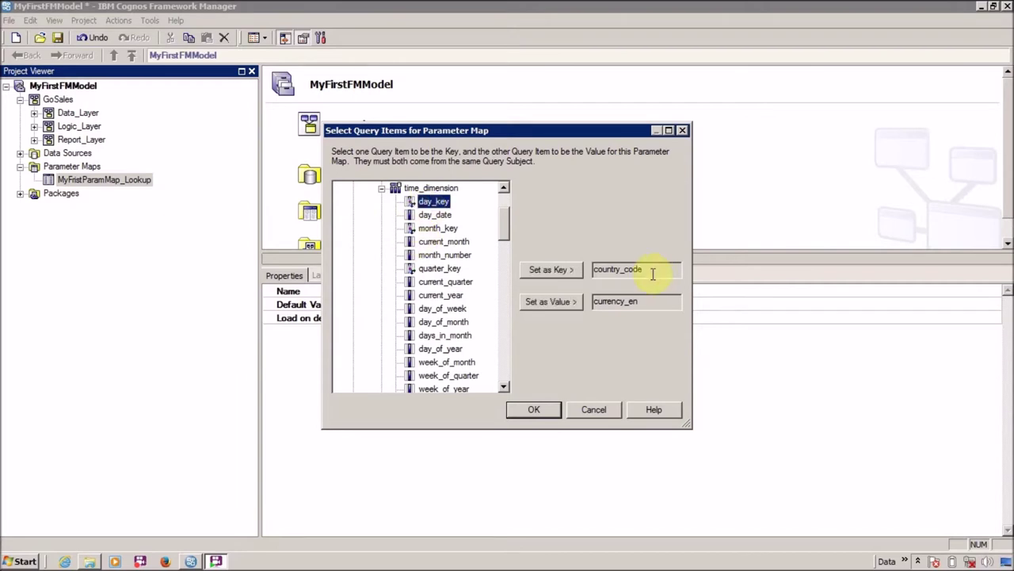
click(559, 273)
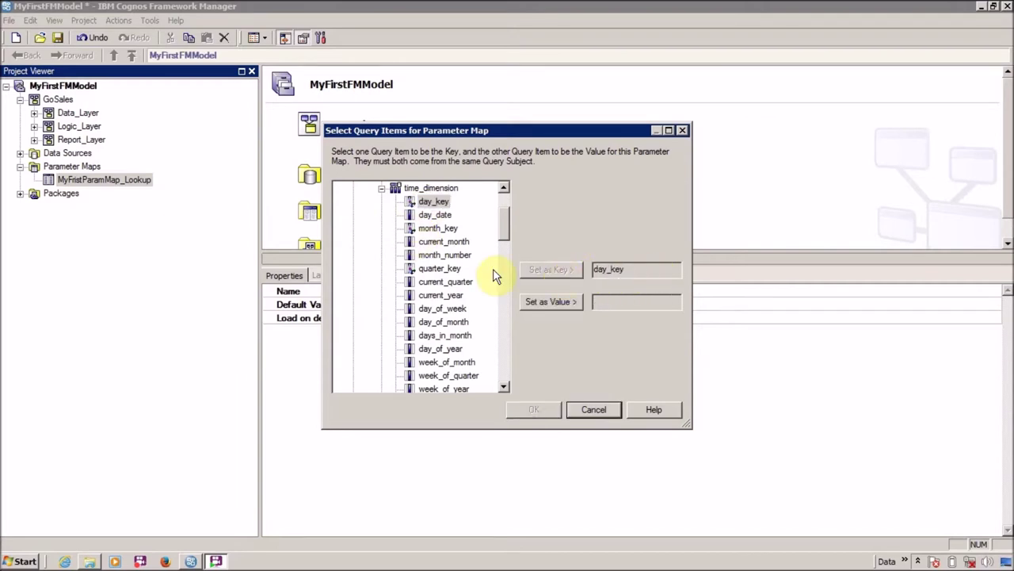
Try to apply day_of_month from time_dimension as the map's value.
click(439, 216)
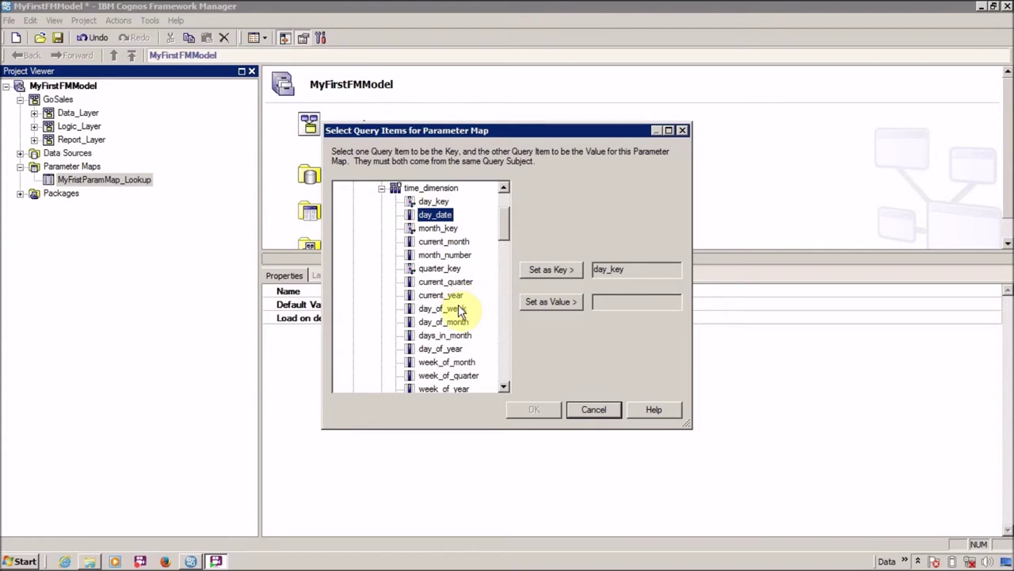
click(450, 321)
click(547, 302)
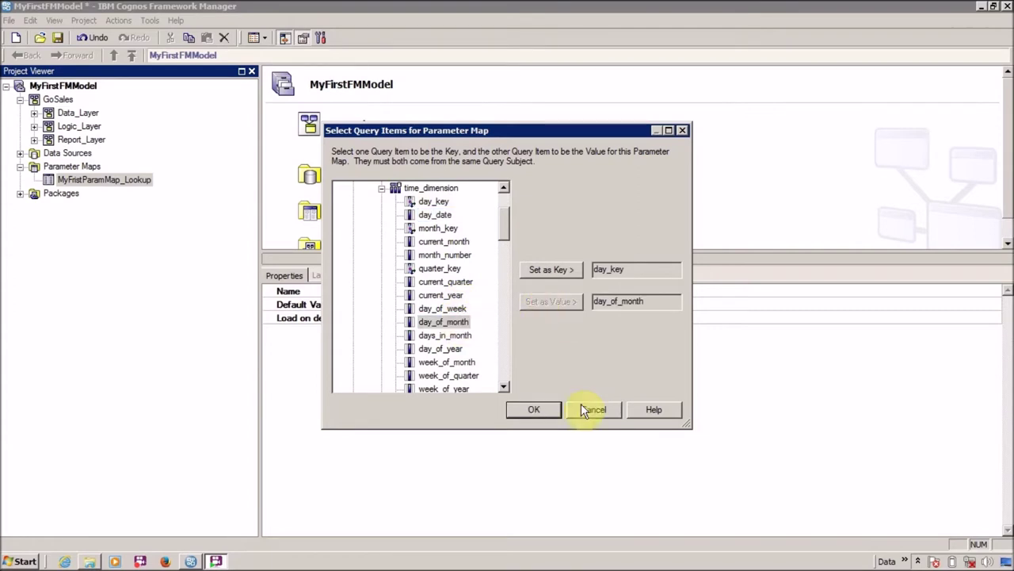
click(554, 412)
click(560, 415)
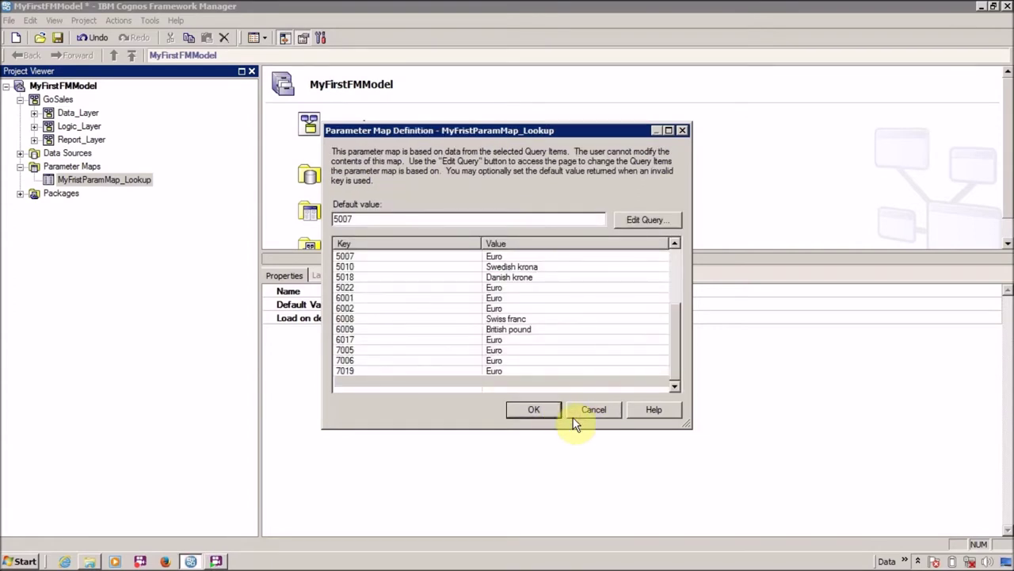
Reopen the map's query items and replace the key with day_key from time_dimension in the Time folder.
click(658, 219)
click(353, 202)
click(367, 255)
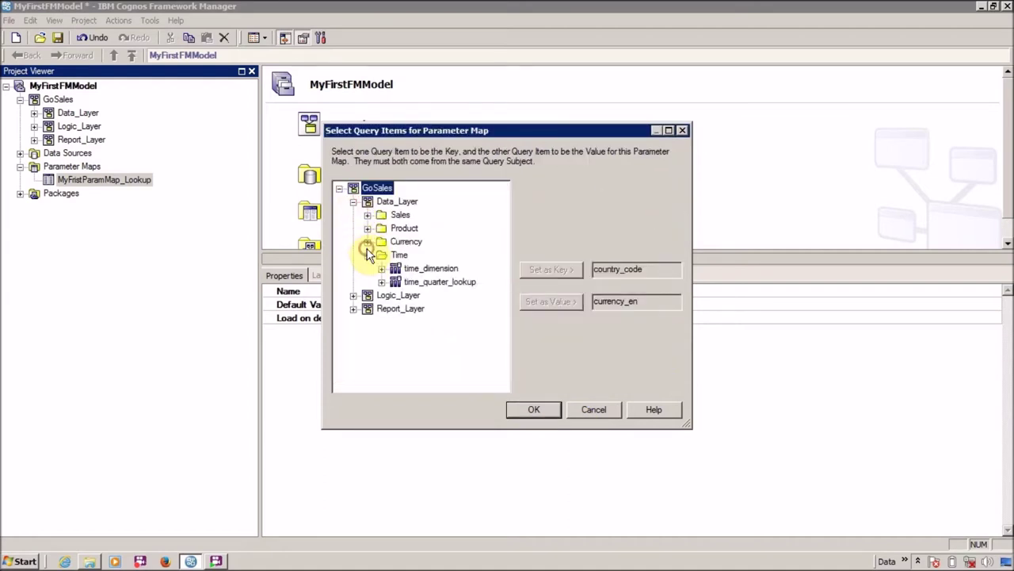
click(381, 267)
click(434, 201)
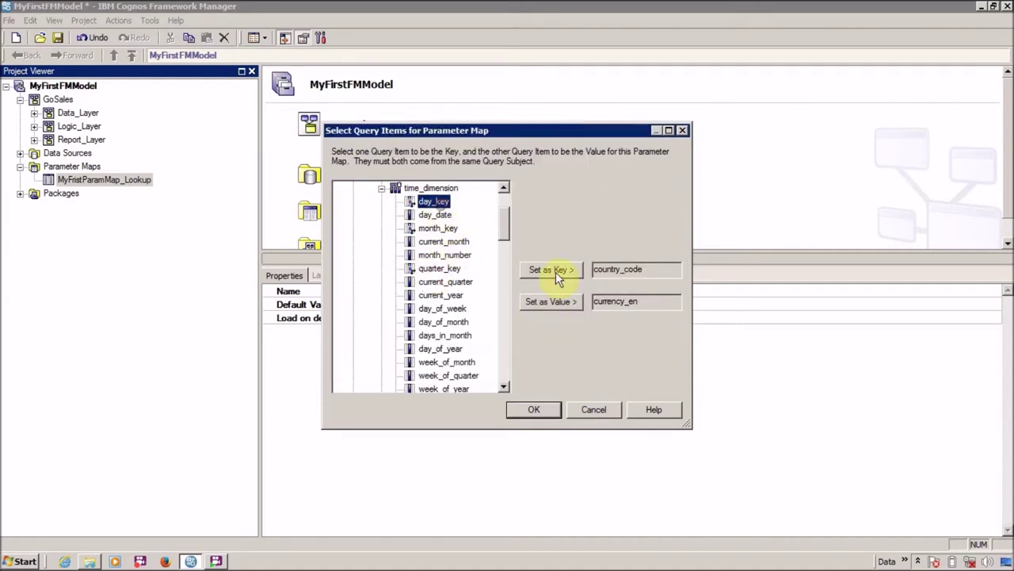
click(556, 272)
Set day_date from time_dimension as the map's value and apply the query item selection.
click(437, 216)
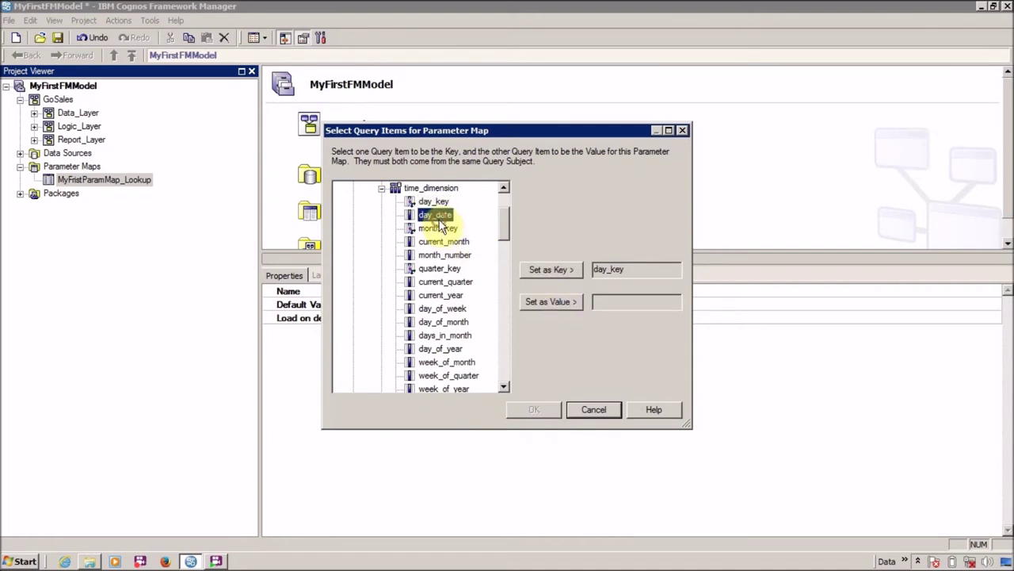
click(558, 302)
click(554, 413)
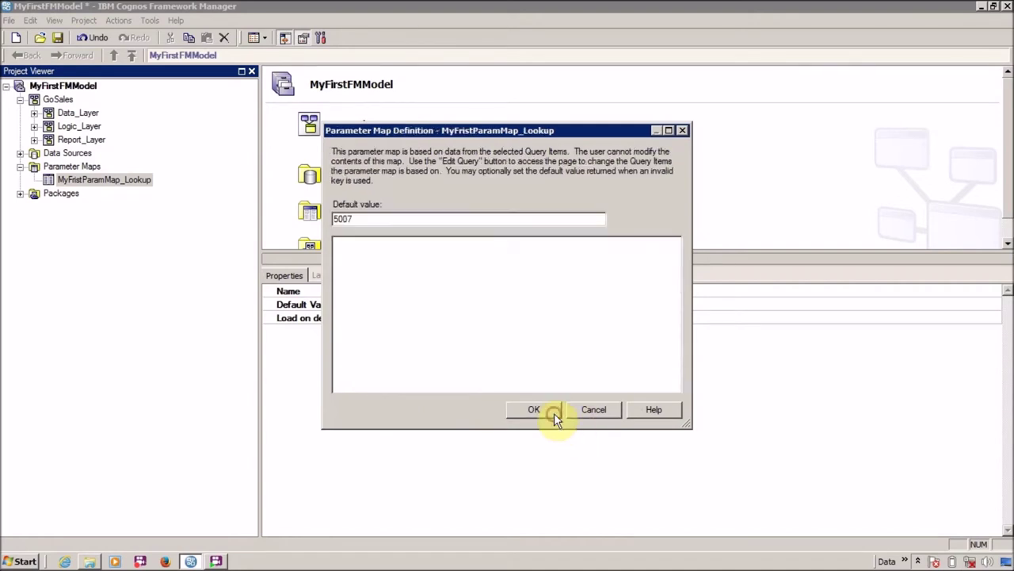
click(551, 414)
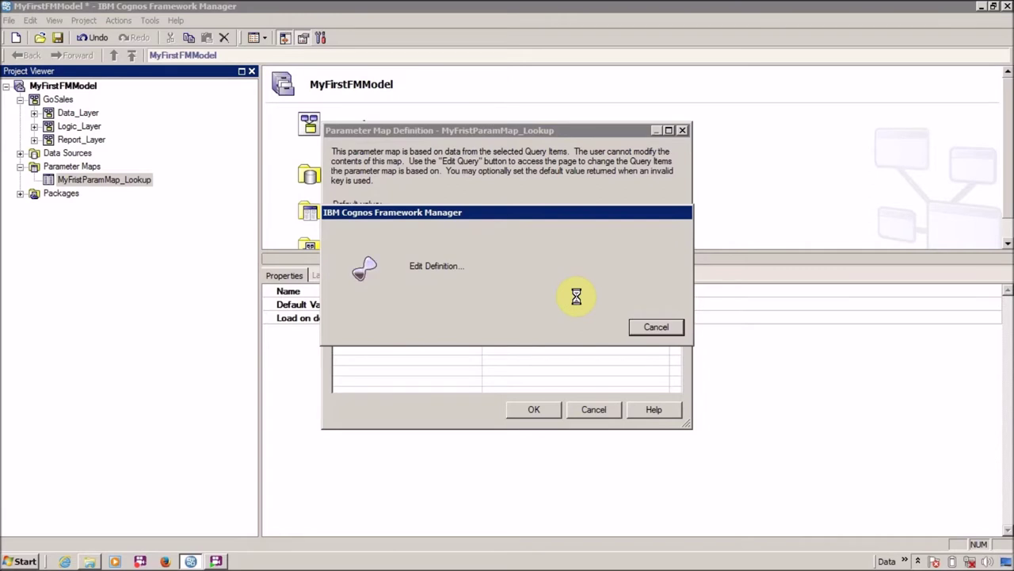
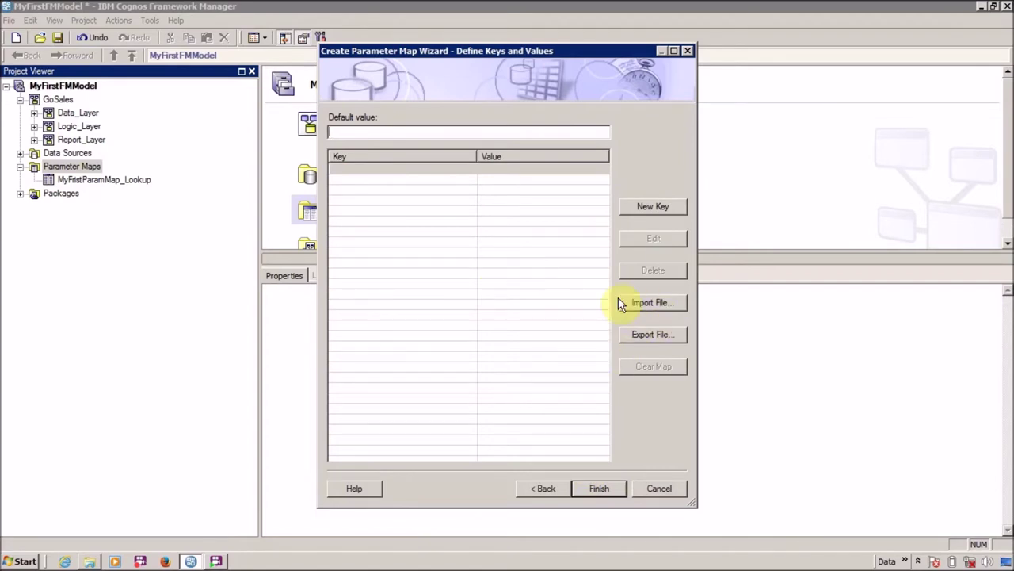
Enter two key-value pairs in the new parameter map: key 1 with value One and key 2 with value Two.
click(421, 168)
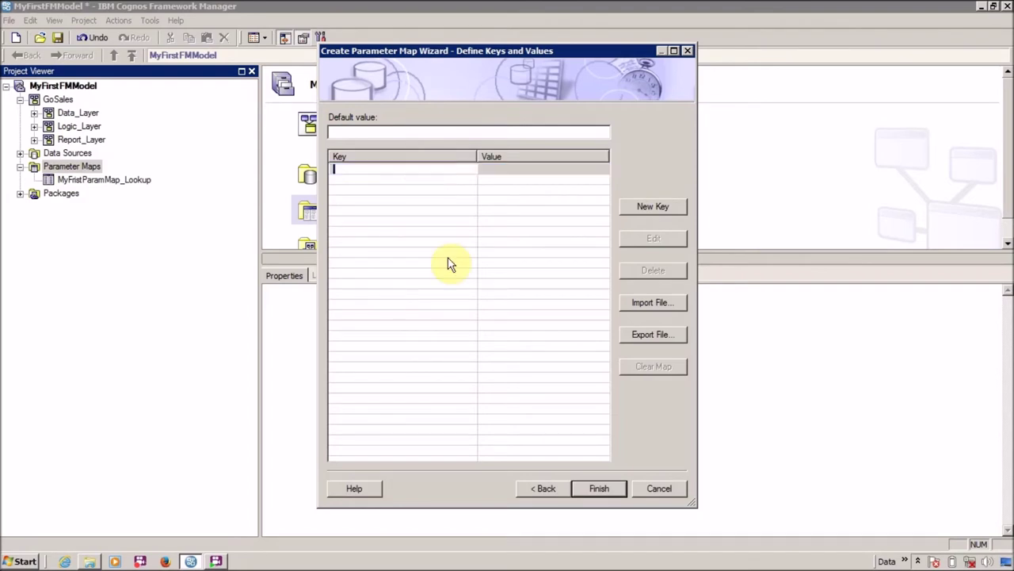
text(1)
key(Return)
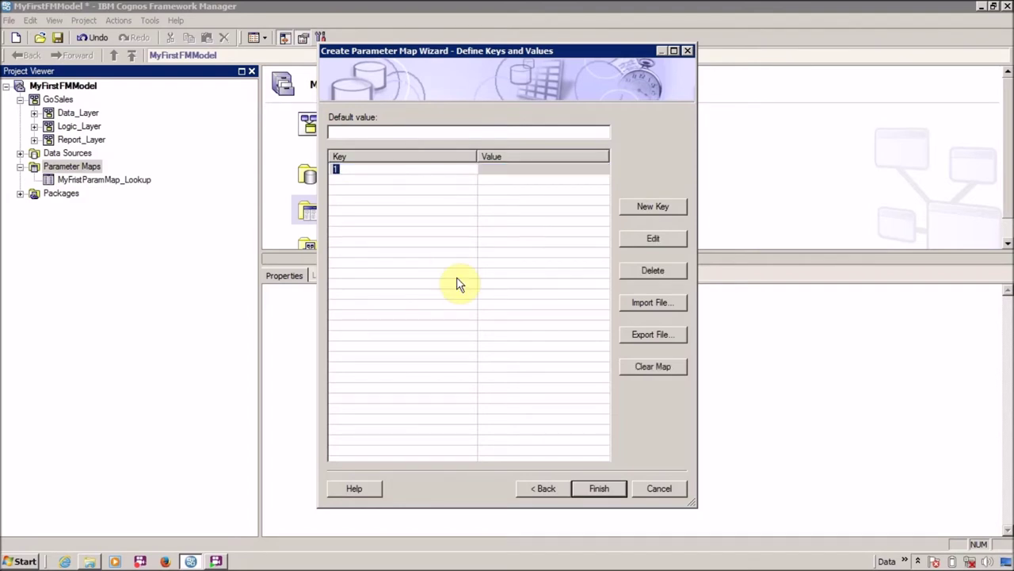
click(499, 170)
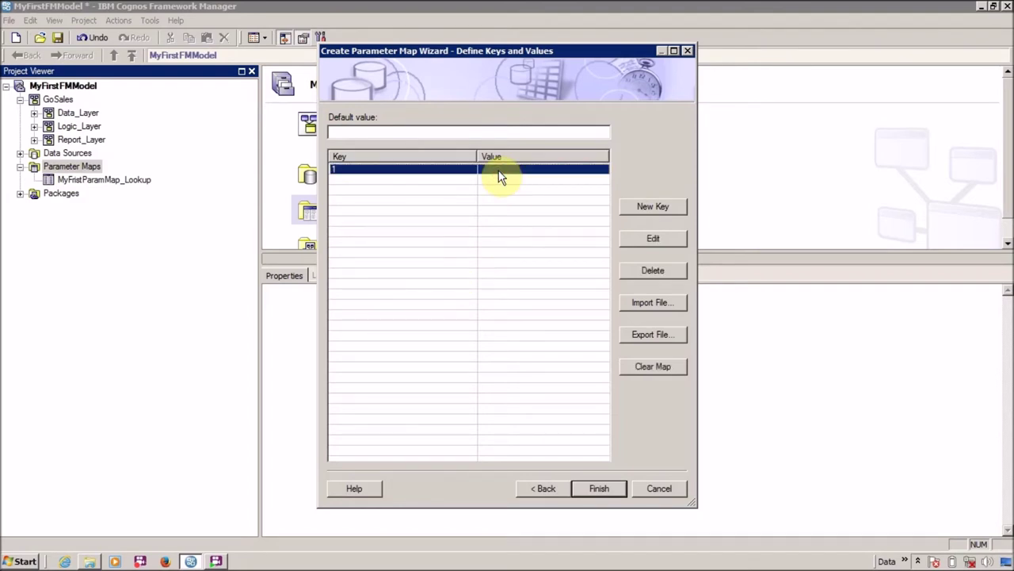
text(One)
key(Return)
key(Down)
text(2)
key(Tab)
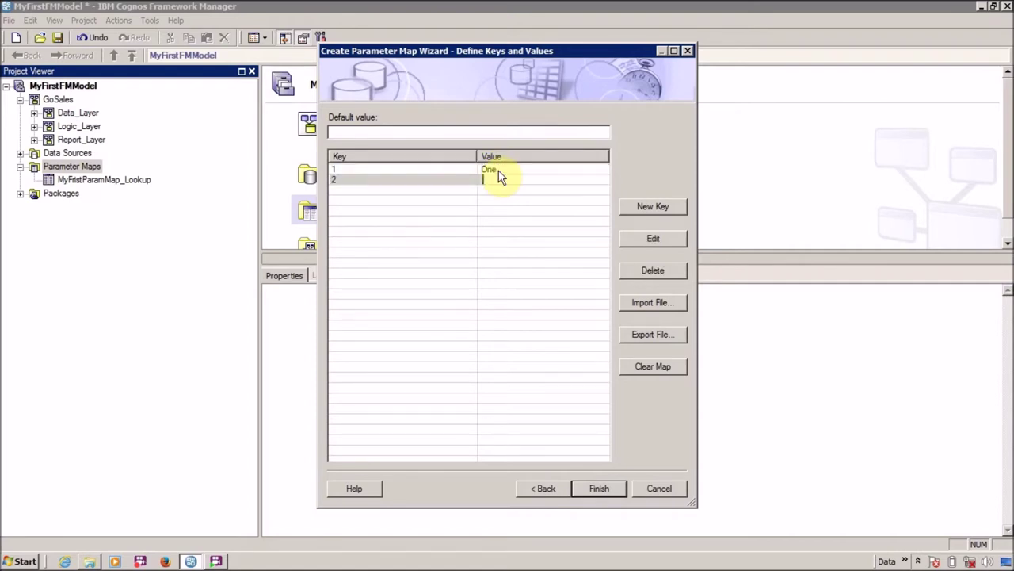
text(Two)
key(Return)
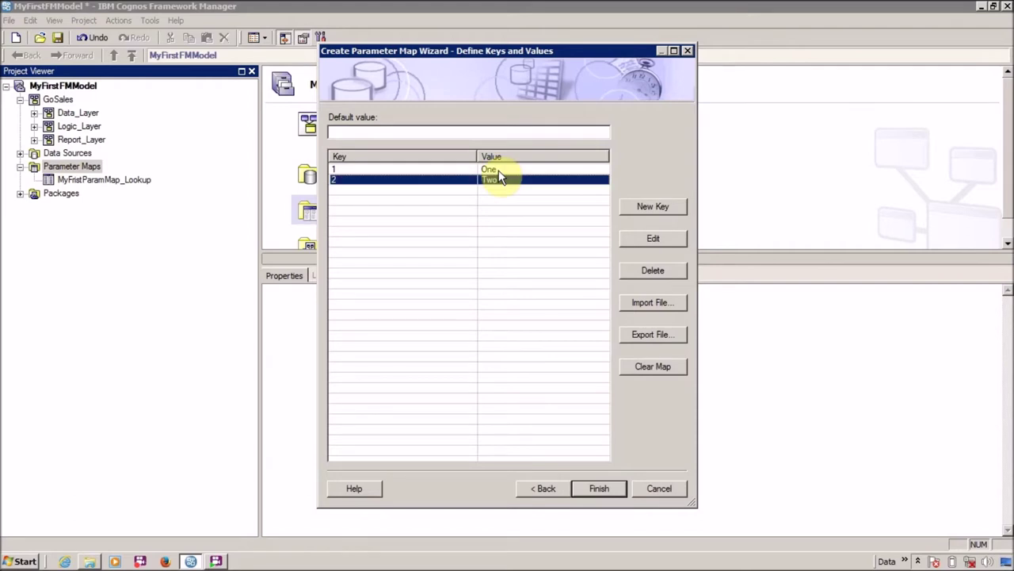
Change the first pair in the map to key M with value Male.
key(Up)
text(M)
key(Return)
click(496, 172)
click(500, 170)
text(Male)
Change the second pair in the map to key F with value Female.
click(404, 184)
click(404, 185)
text(F)
key(Return)
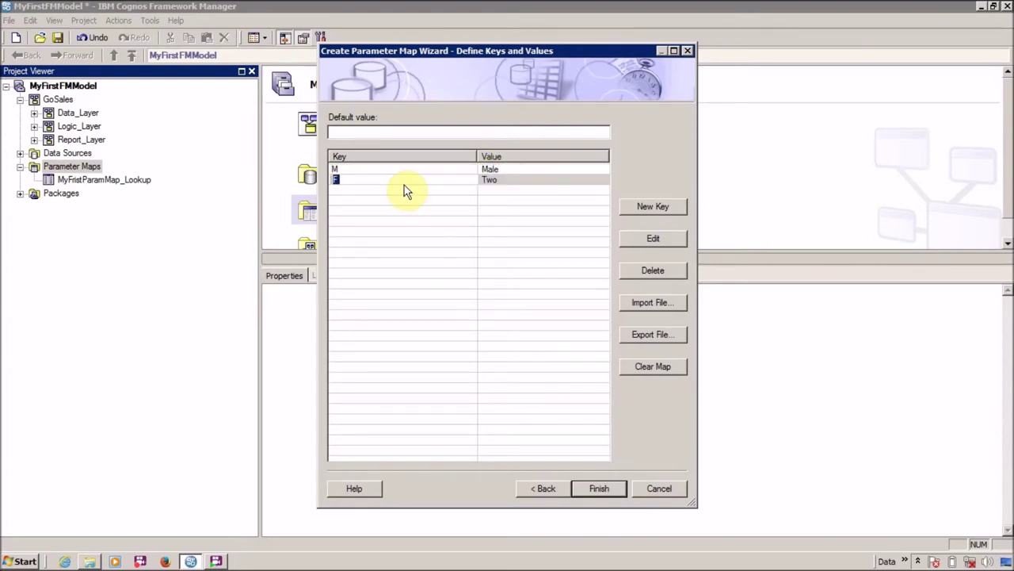
click(546, 182)
click(546, 182)
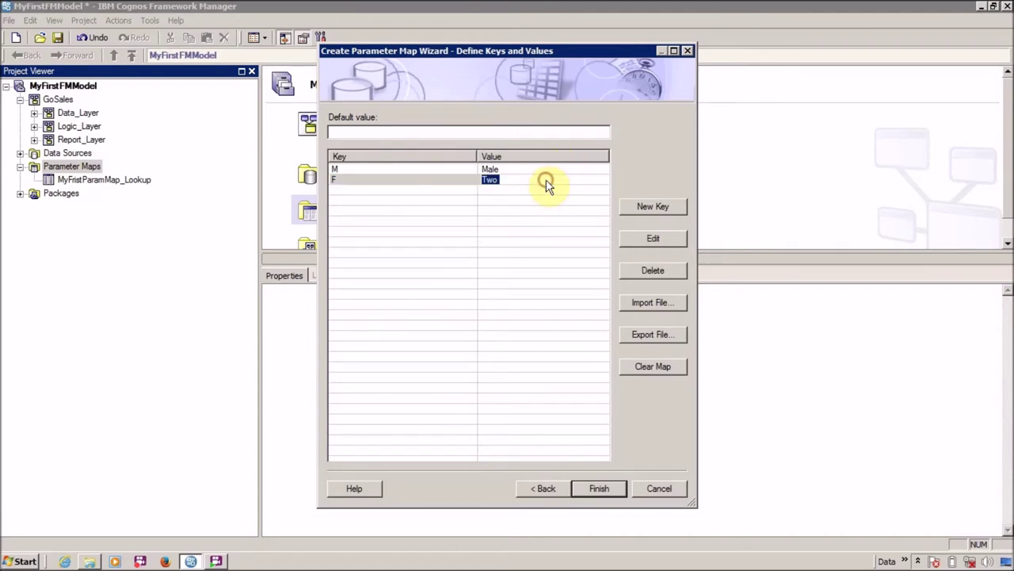
text(Female)
Add a third pair to the map with key O and value Other.
click(449, 191)
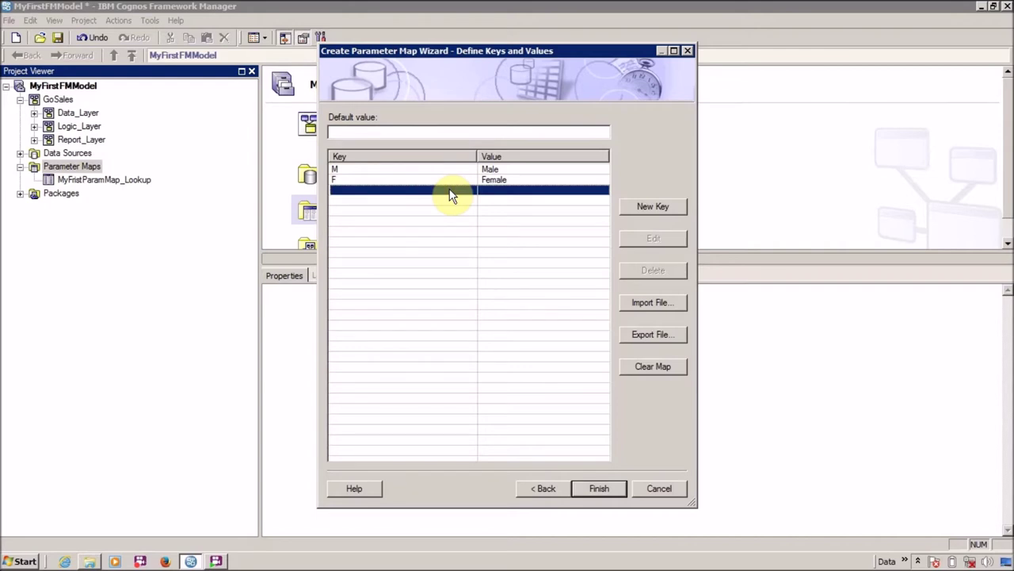
click(449, 195)
text(o)
key(Return)
click(450, 190)
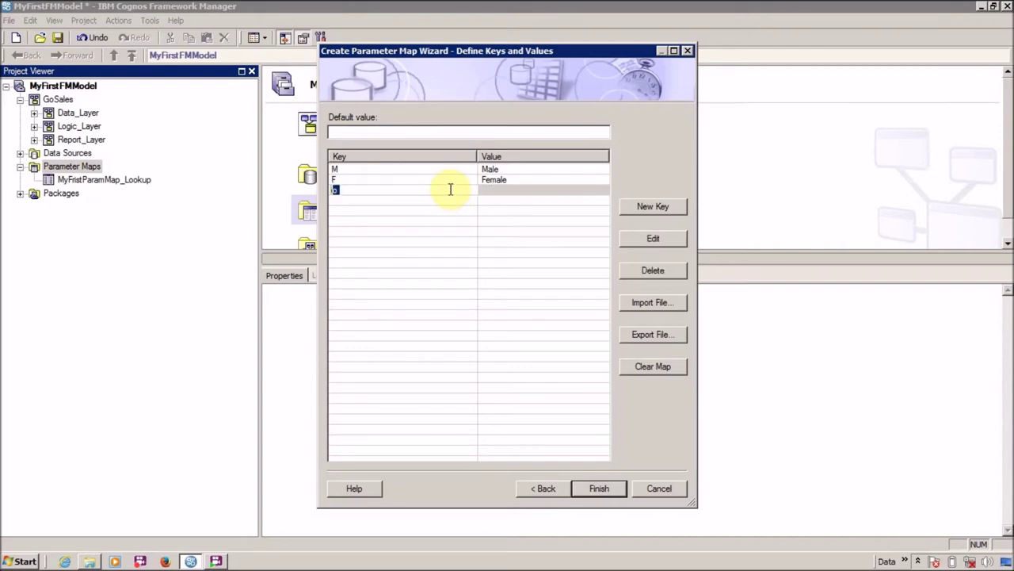
key(Return)
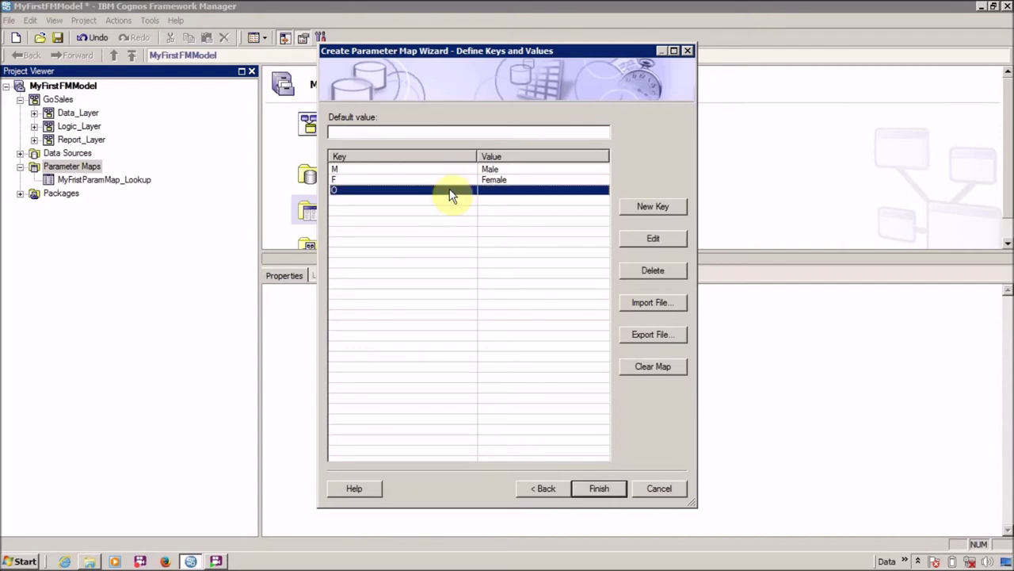
click(517, 190)
text(Other)
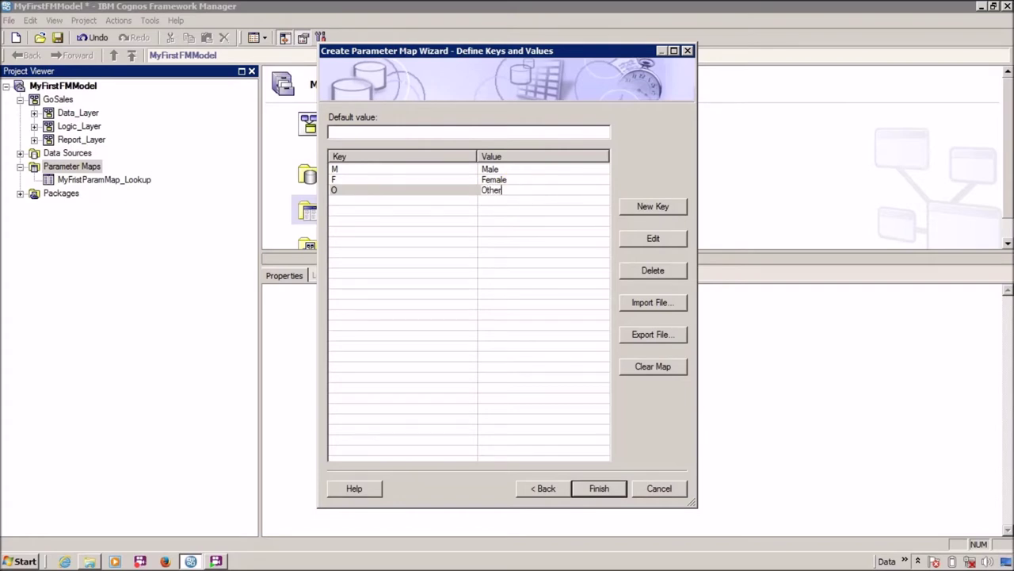
key(Return)
click(479, 130)
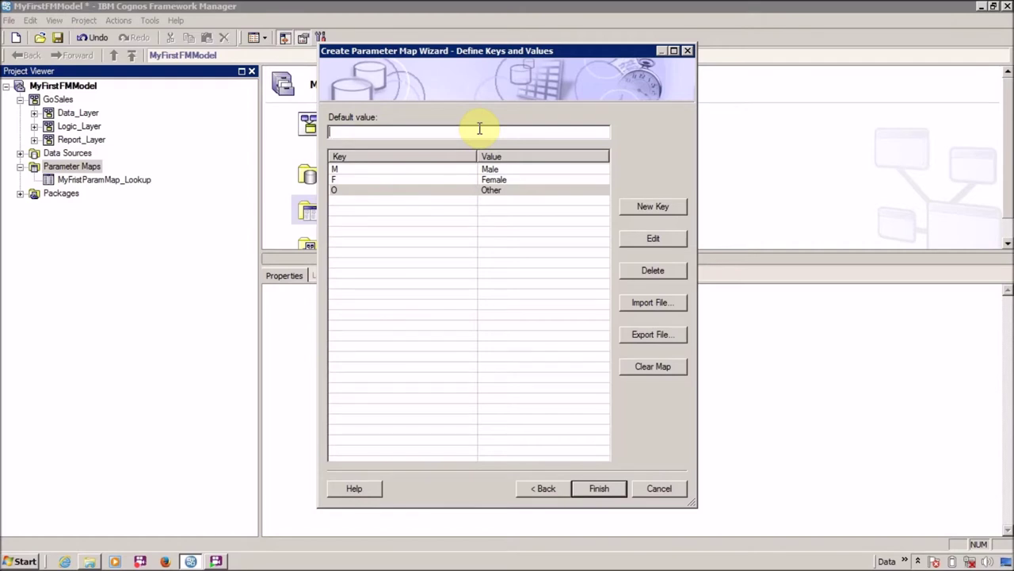
text(M)
key(BackSpace)
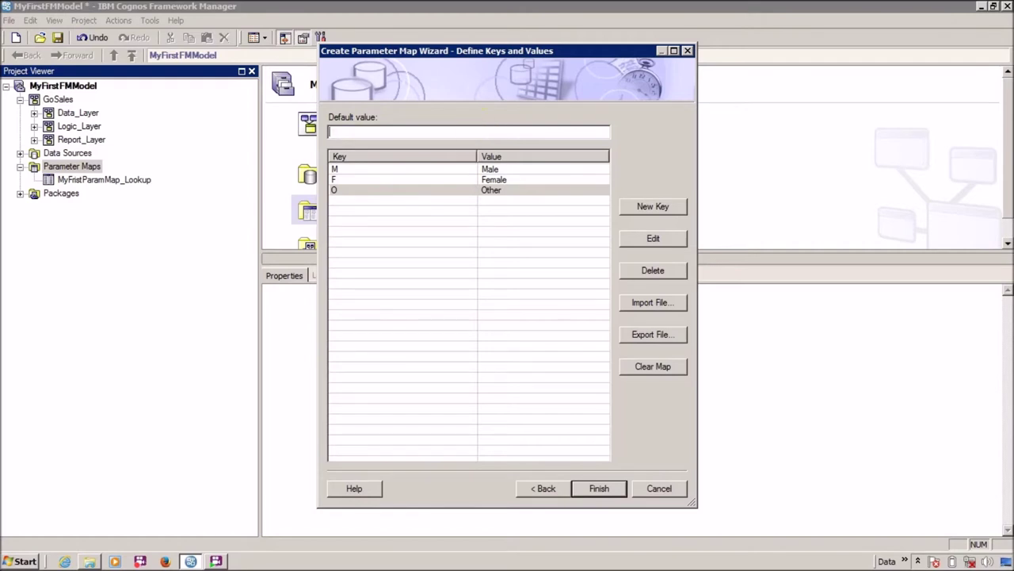
Add a fourth pair to the map with key NA and value Not Available.
click(412, 195)
click(413, 204)
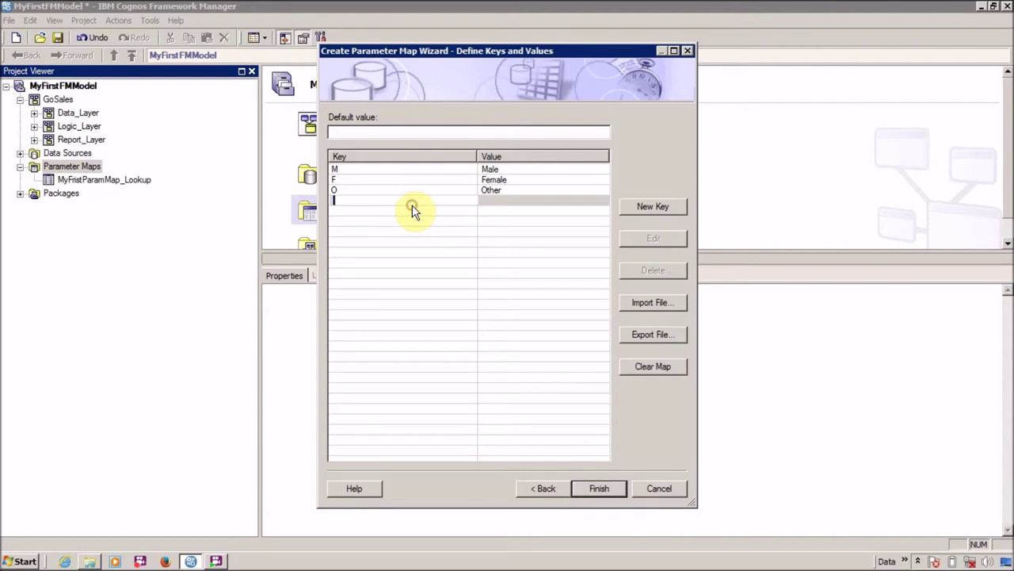
text(NA)
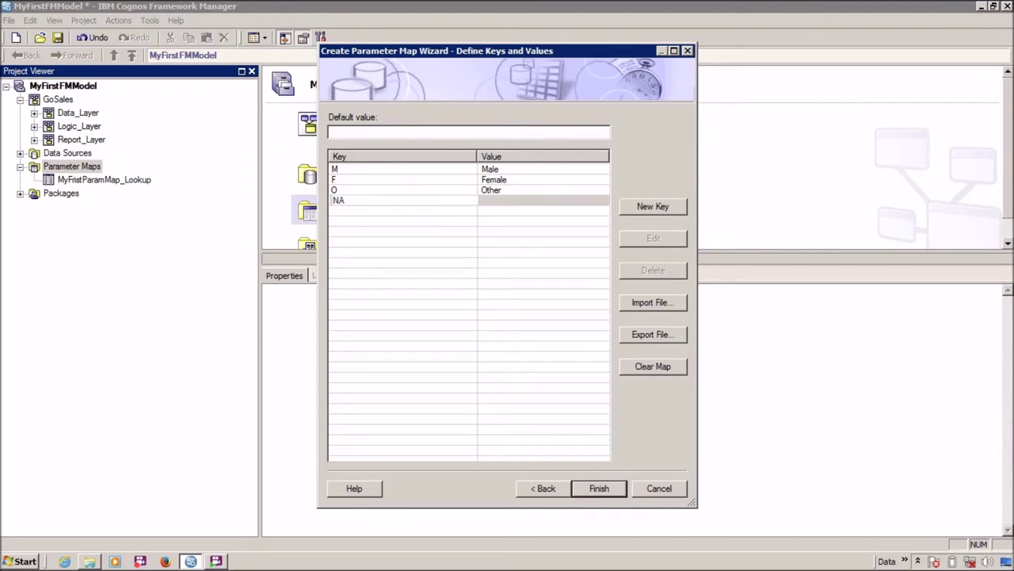
key(Return)
click(491, 202)
text(Not Avail)
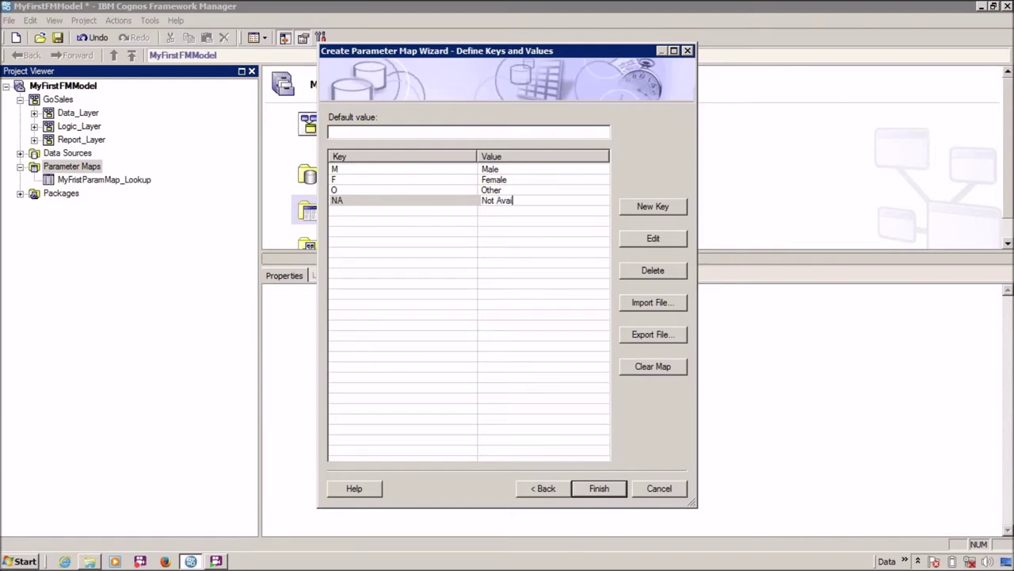
text(able)
key(Return)
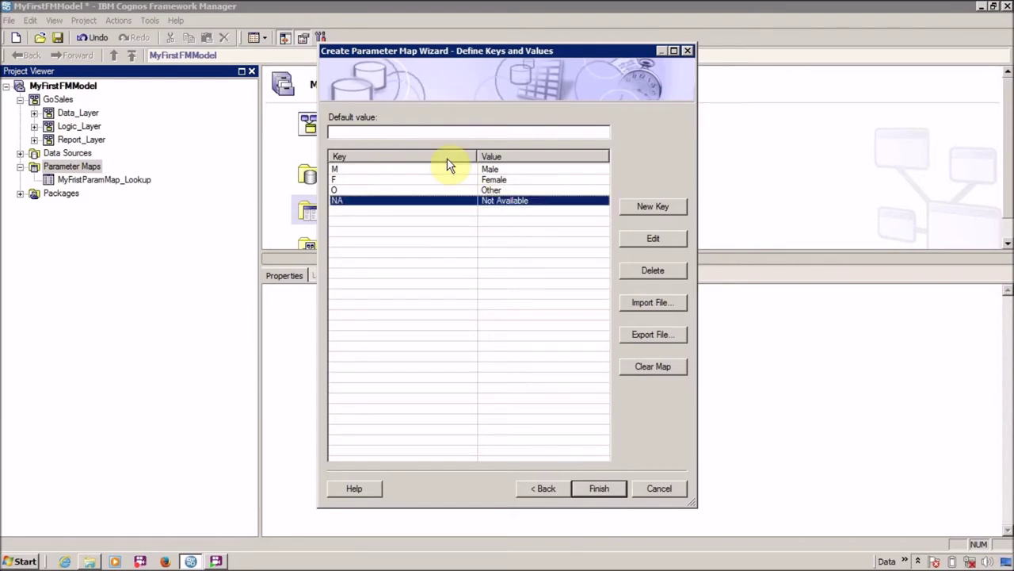
Set the map's default value to NA and finish creating the parameter map.
click(437, 133)
text(NA)
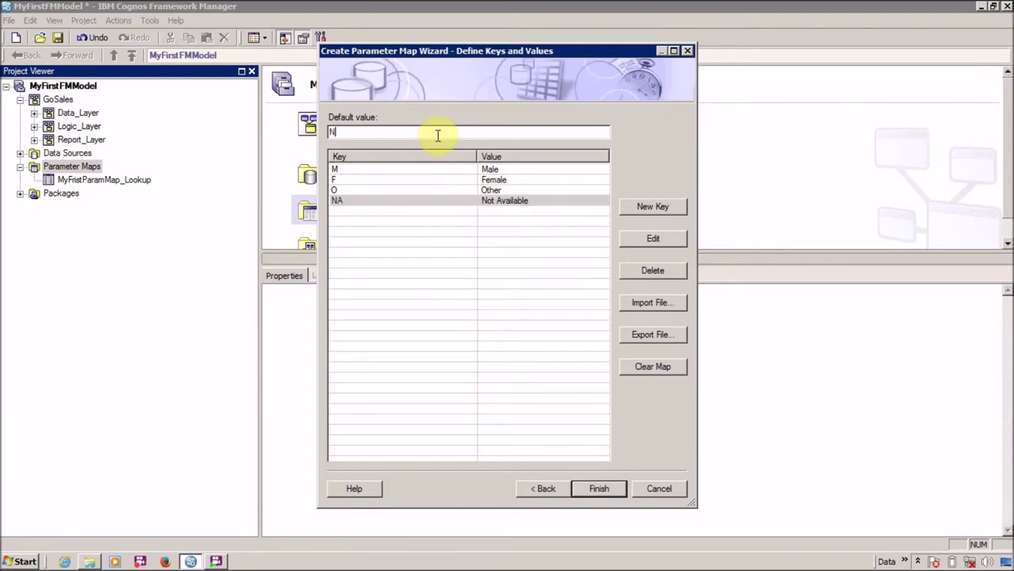
key(Return)
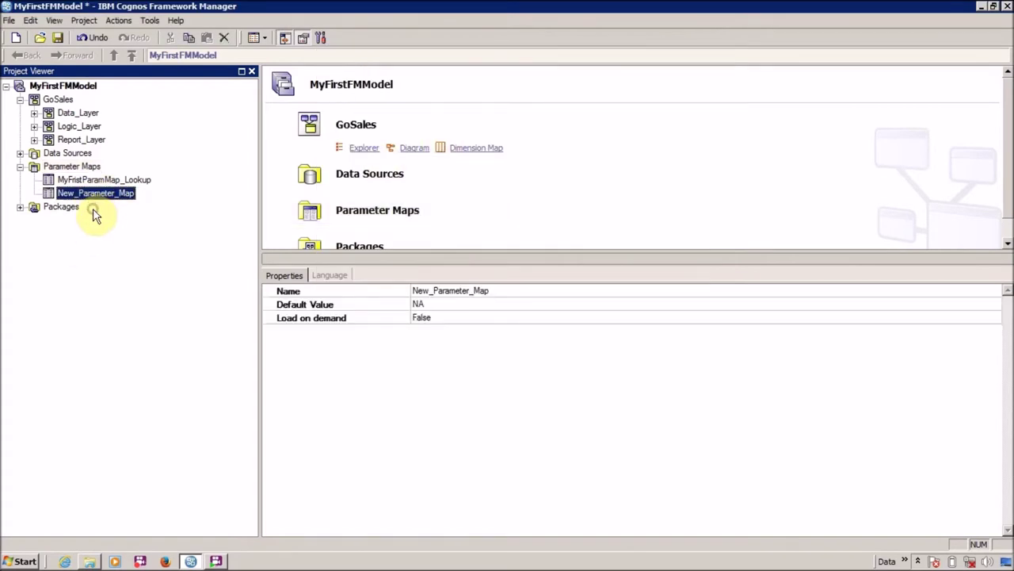
Reopen the definition of New_Parameter_Map, review its key-value pairs and default value, and close it.
double_click(91, 193)
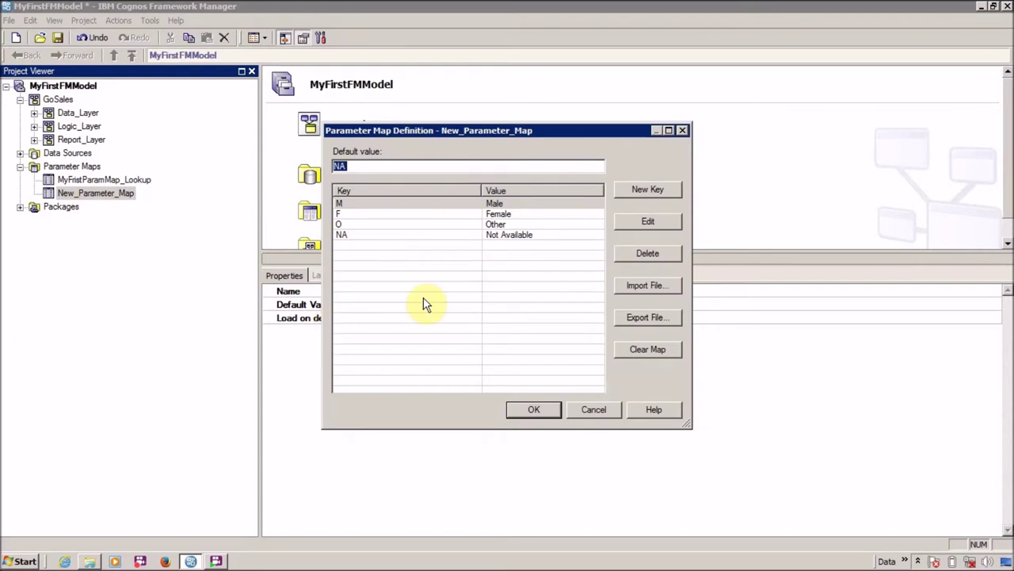
click(437, 215)
click(436, 204)
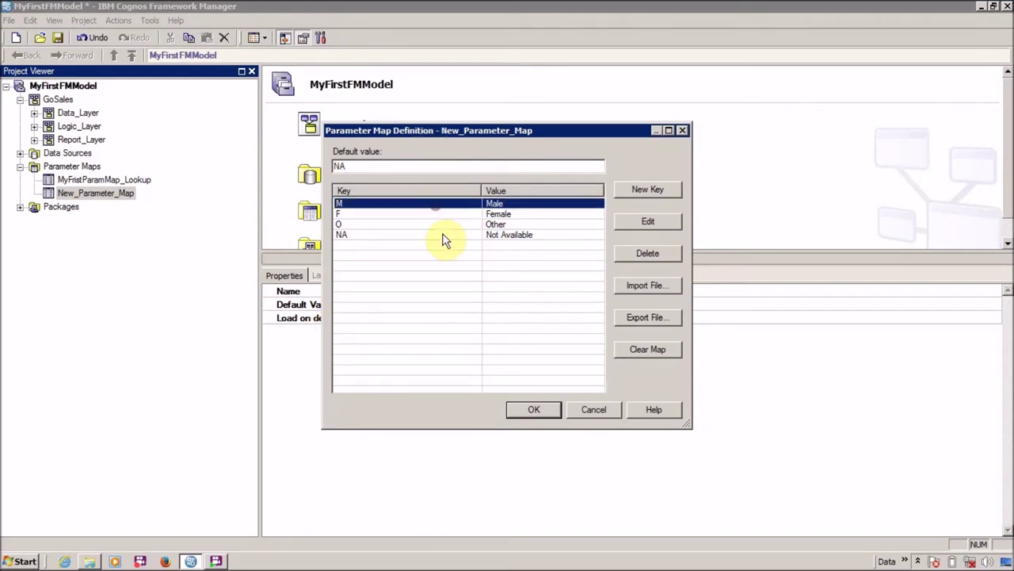
click(446, 225)
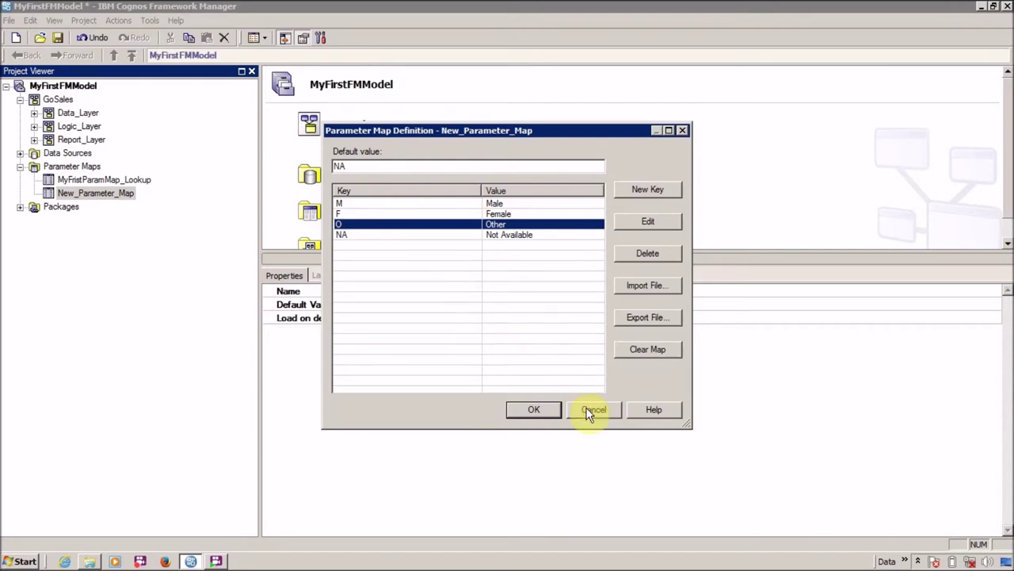
click(543, 416)
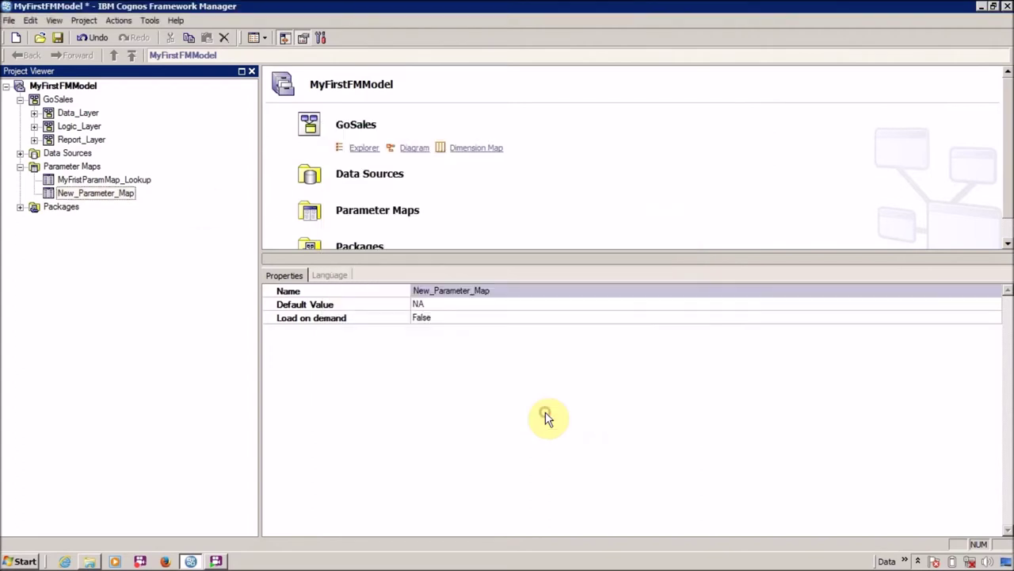
Create another parameter map named Langauge_Lookup, using the method of manually entering keys or importing them from a file.
right_click(79, 167)
mouse_move(90, 174)
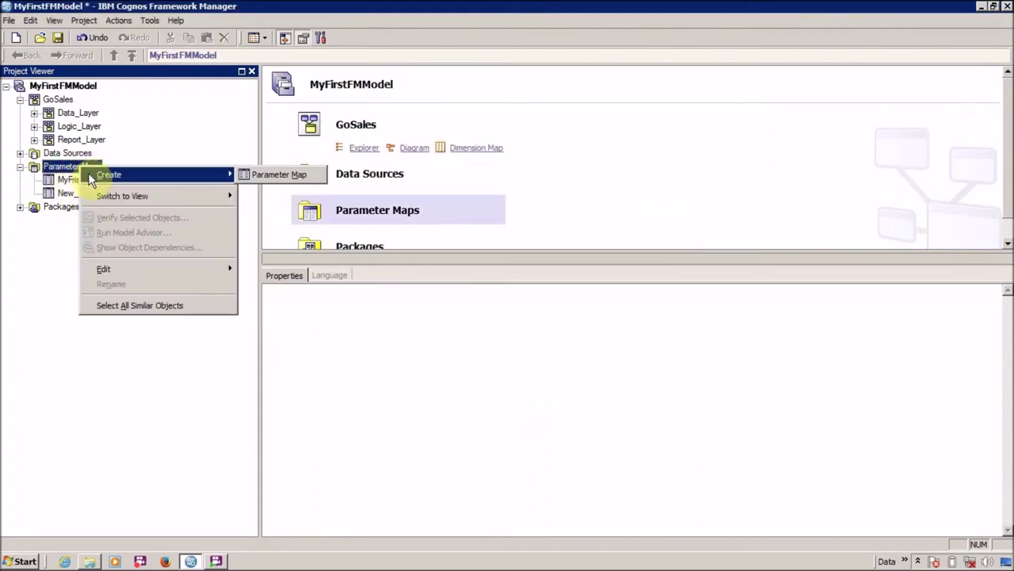
click(278, 182)
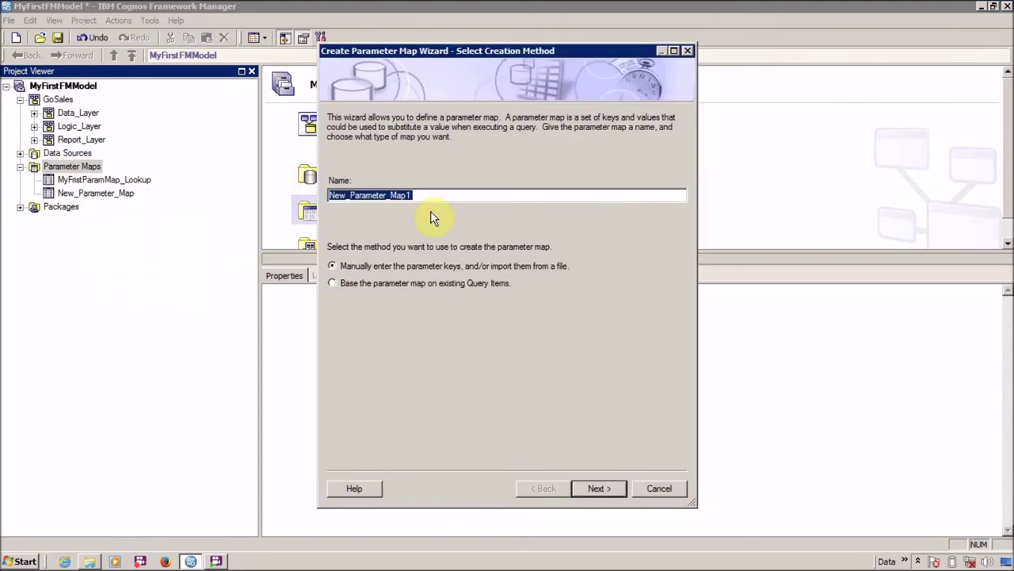
text(Langauge_Lookup)
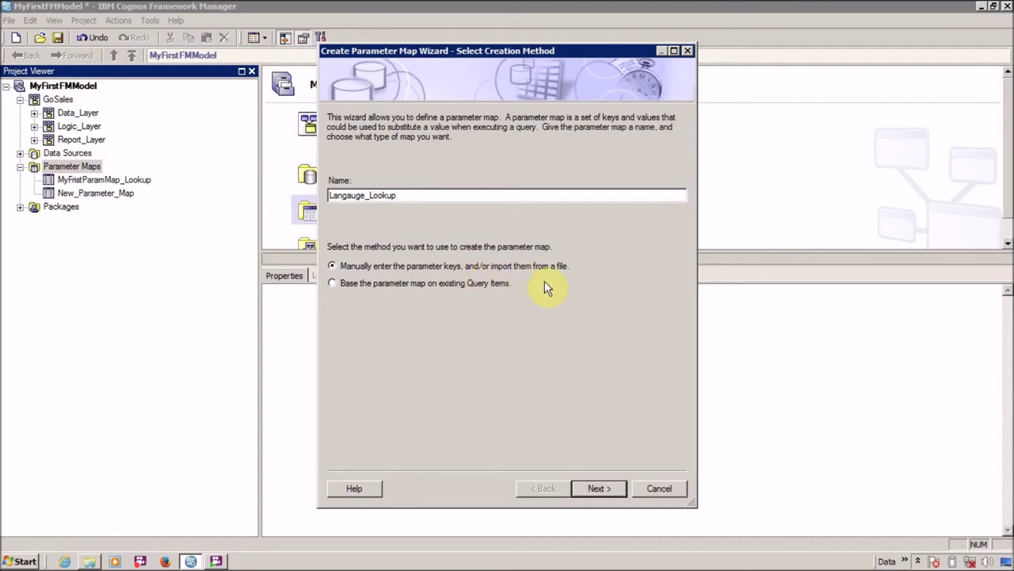
click(599, 490)
Start a file import for the map and browse to the Cognos samples\models folder using its path copied from Windows Explorer.
click(653, 300)
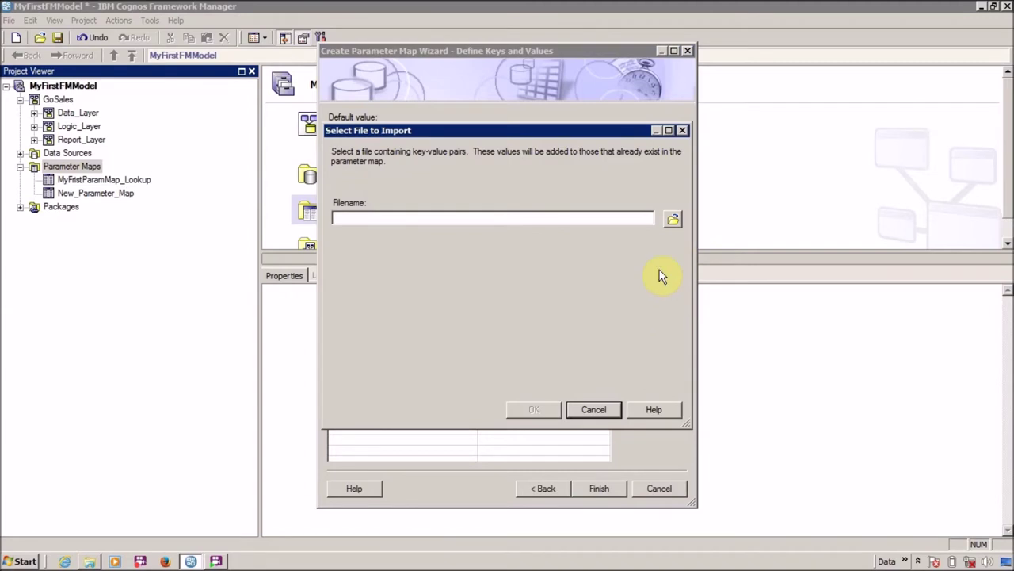
click(89, 561)
click(547, 28)
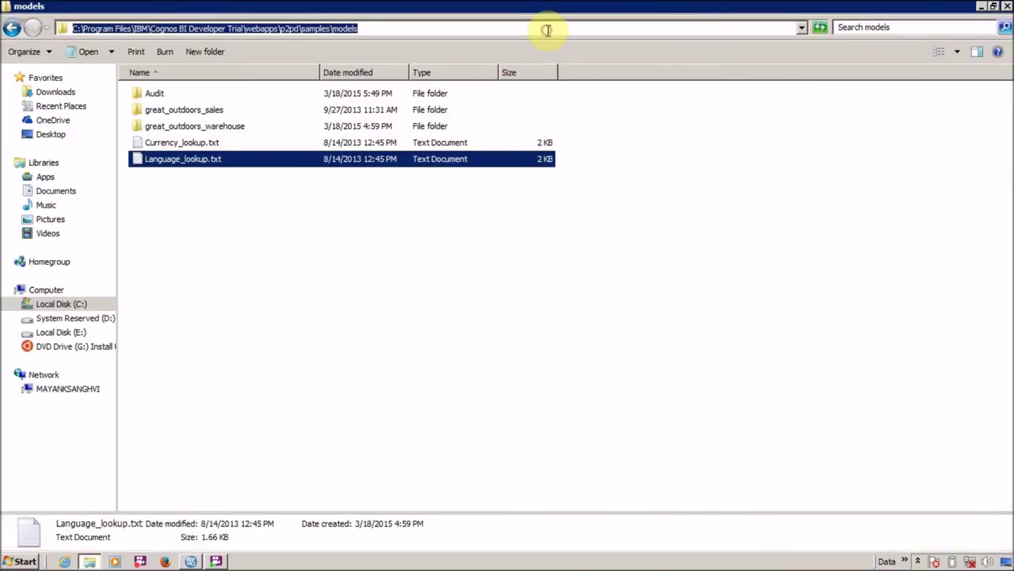
key(alt+Tab)
click(672, 219)
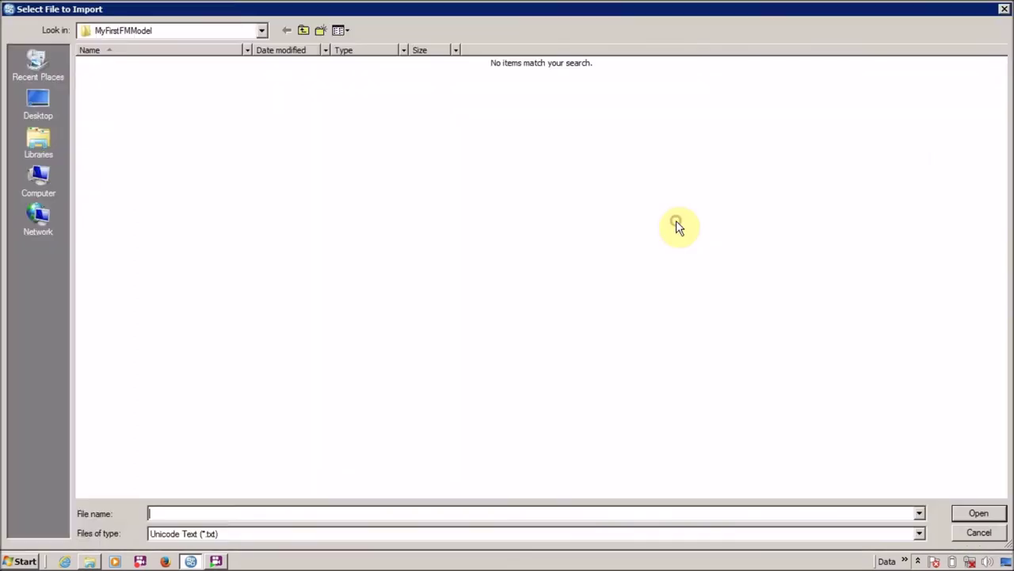
key(ctrl+v)
key(Return)
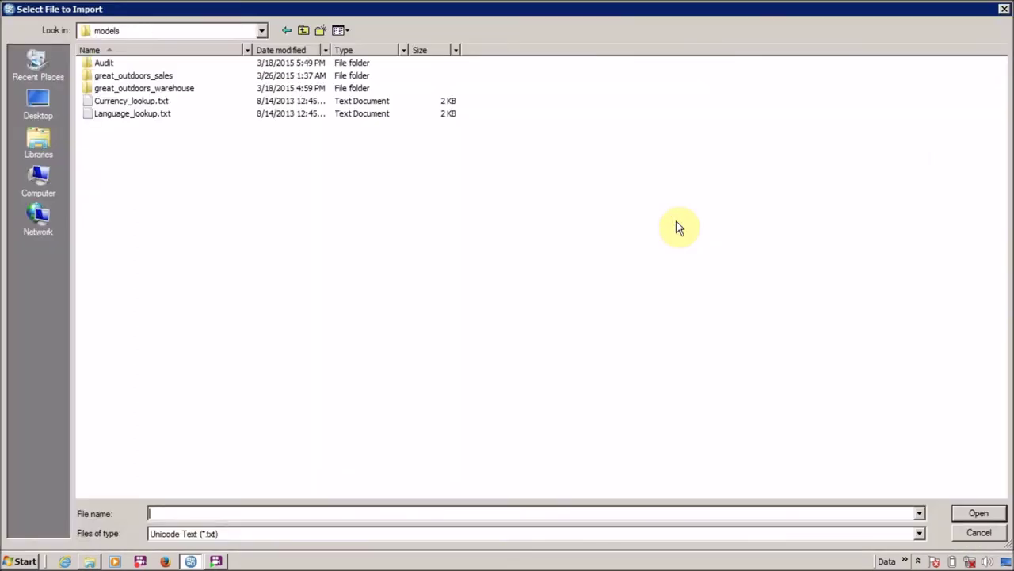
Import the key-value pairs from Language_lookup.txt into the parameter map.
click(340, 115)
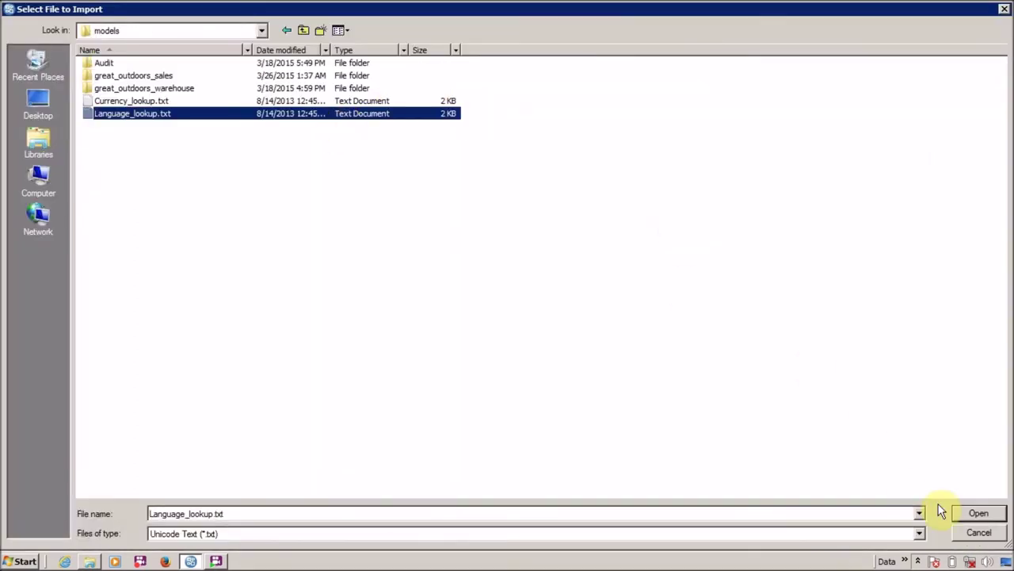
click(965, 513)
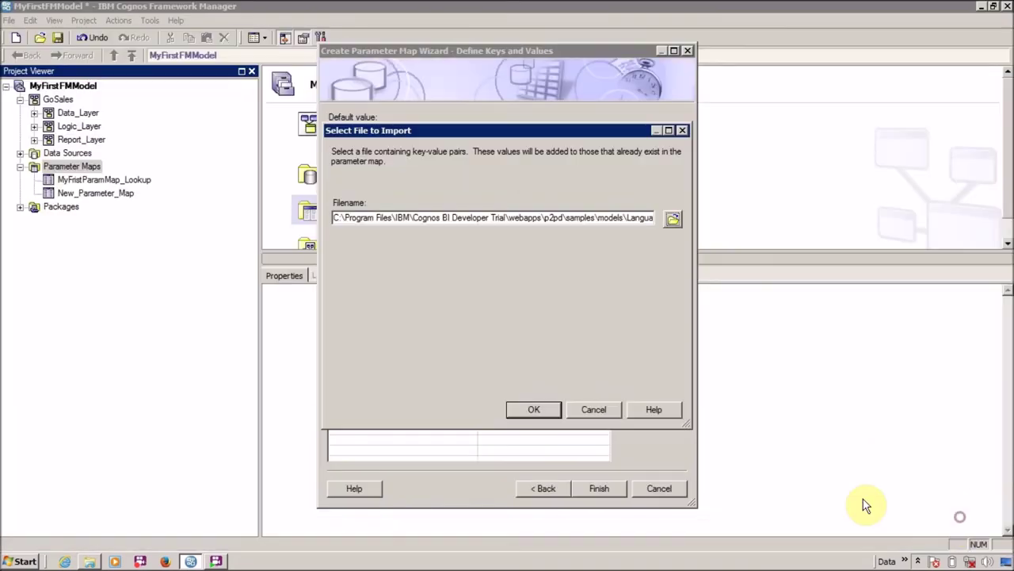
click(537, 408)
Switch to Windows Explorer and open Language_lookup.txt from the models folder in Notepad to examine its key-value layout.
mouse_move(602, 164)
mouse_down()
mouse_move(608, 381)
mouse_move(585, 171)
mouse_up()
key(alt+Tab)
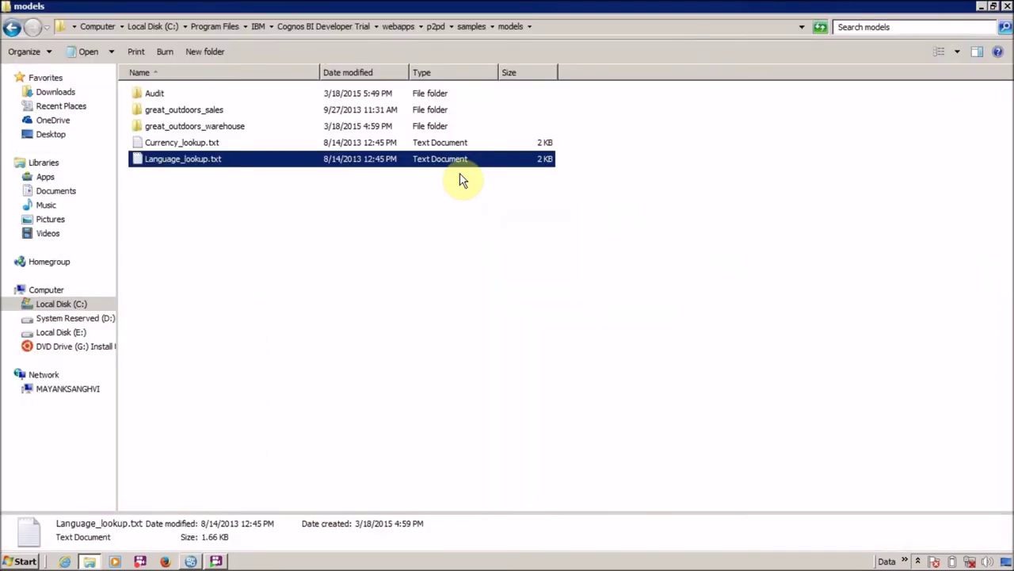
double_click(384, 168)
right_click(384, 167)
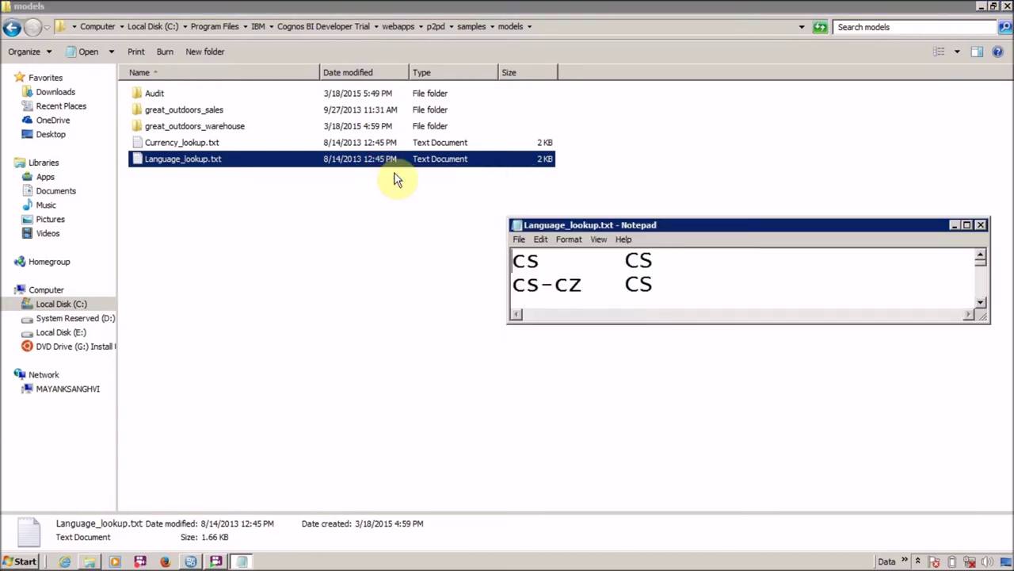
Enlarge Language_lookup.txt to examine its key-value pairs, close it, and return to the parameter map wizard in Framework Manager to review the imported list.
double_click(615, 225)
drag(1005, 57, 991, 10)
click(1006, 8)
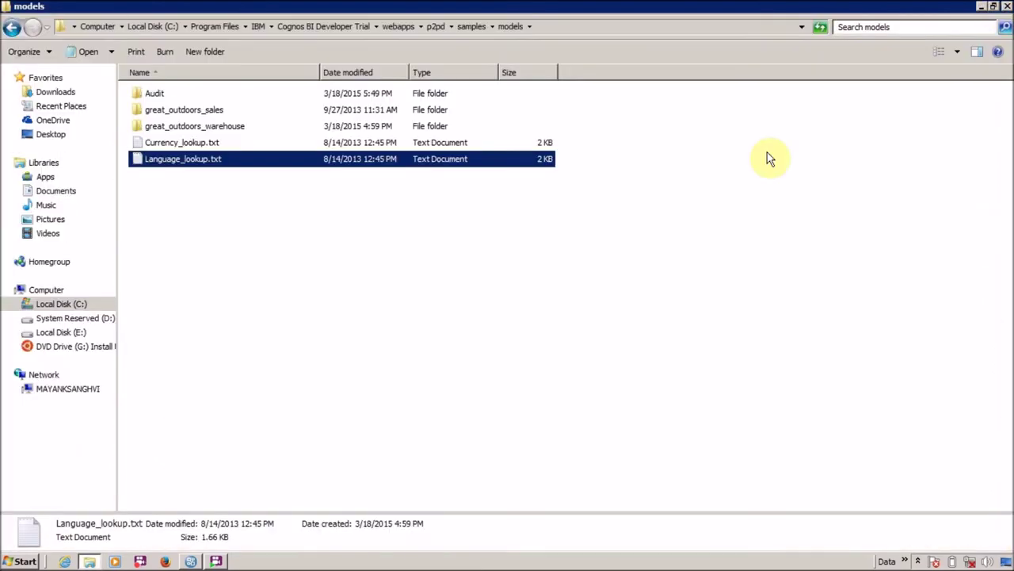
key(alt+Tab)
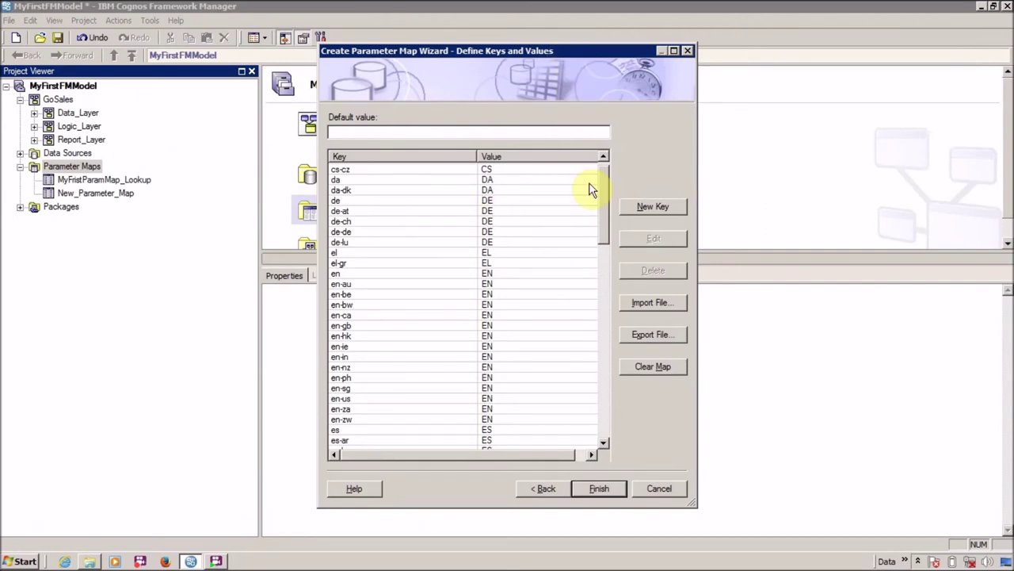
drag(600, 175, 575, 131)
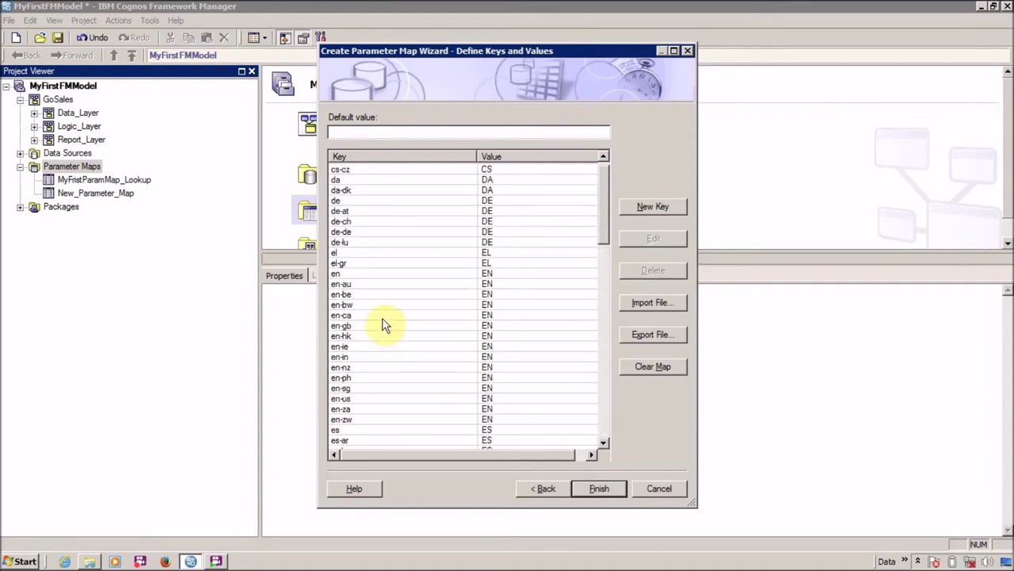
Set the default value of the parameter map to en and finish creating it.
click(408, 133)
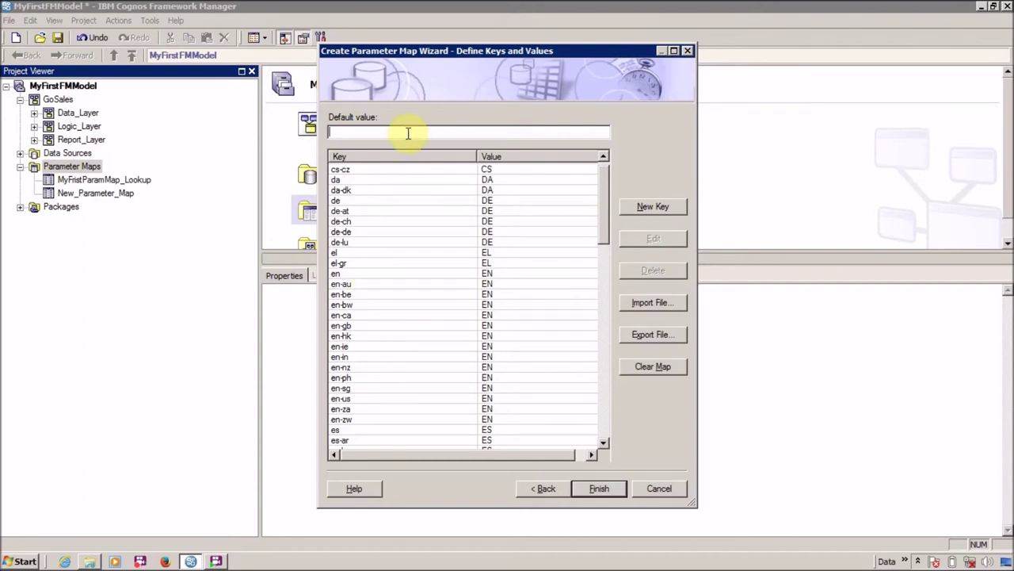
text(en)
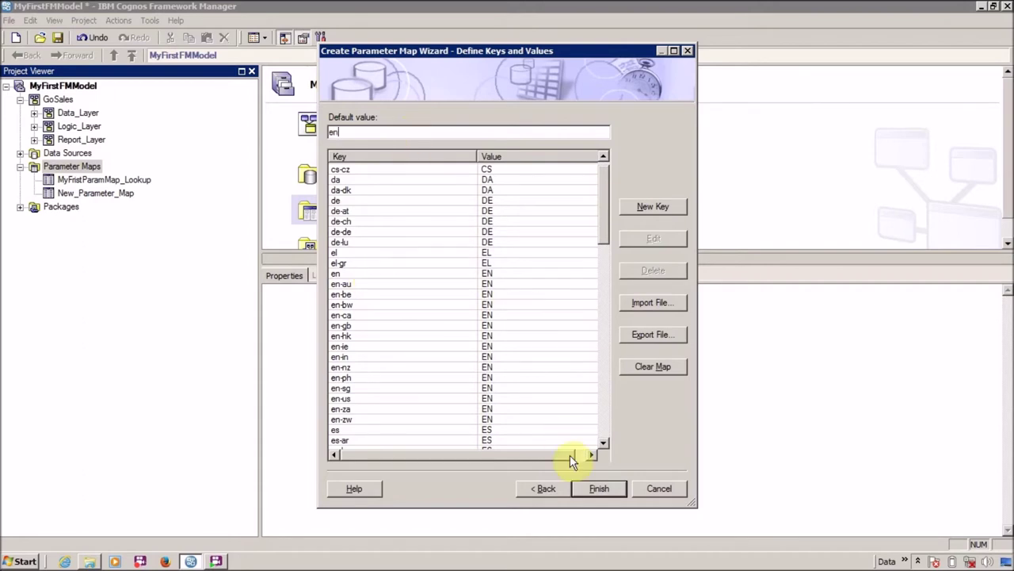
click(597, 489)
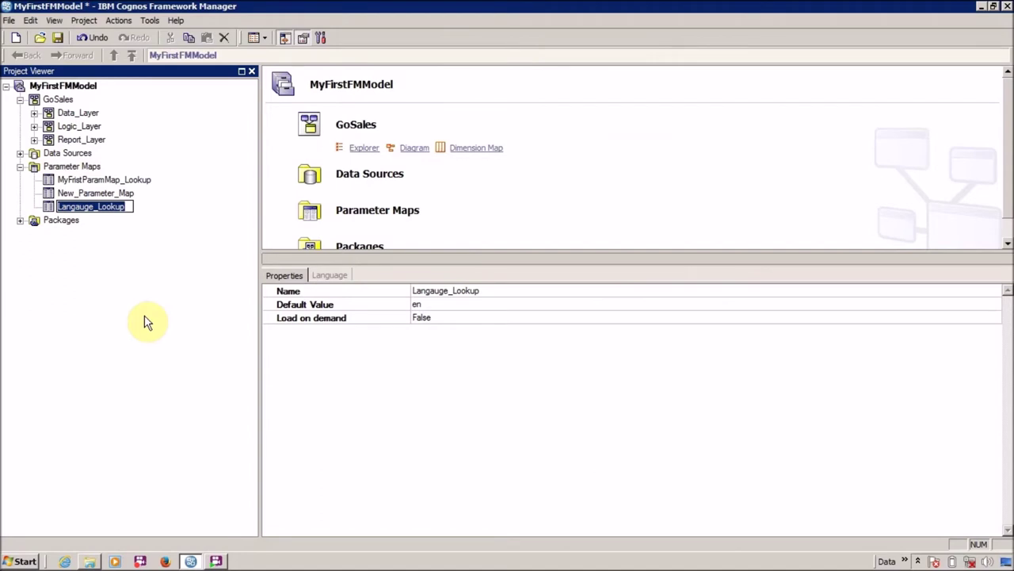
Open the definition of the Langauge_Lookup parameter map, examine its keys such as cs-cz and da, and close it.
click(91, 206)
double_click(92, 206)
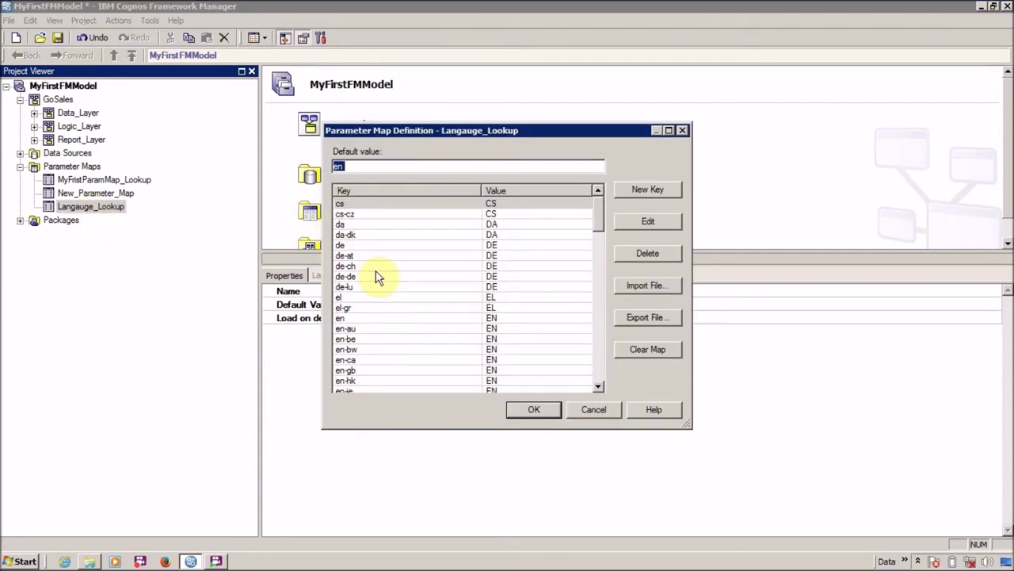
click(366, 214)
click(367, 214)
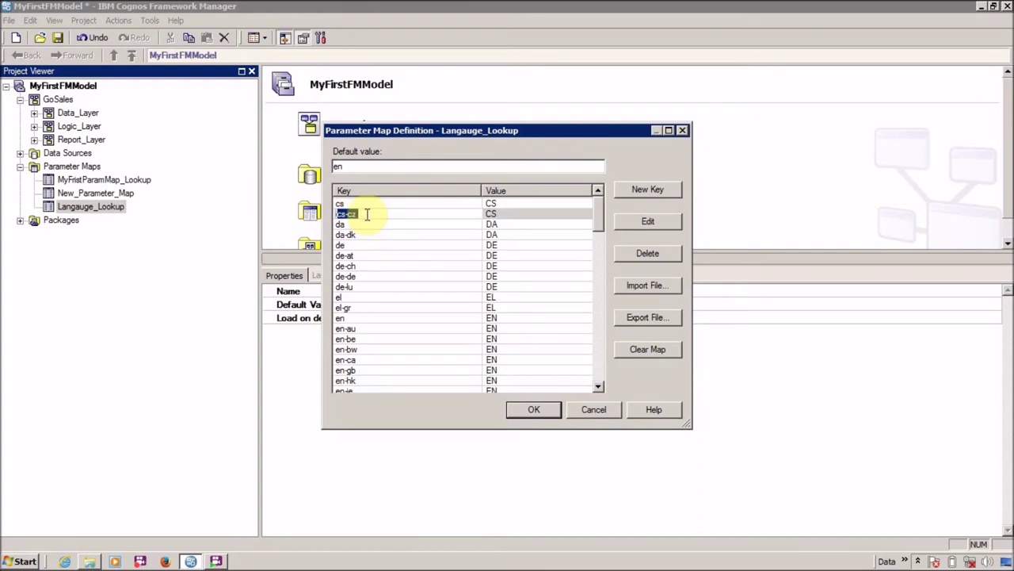
click(370, 225)
click(369, 225)
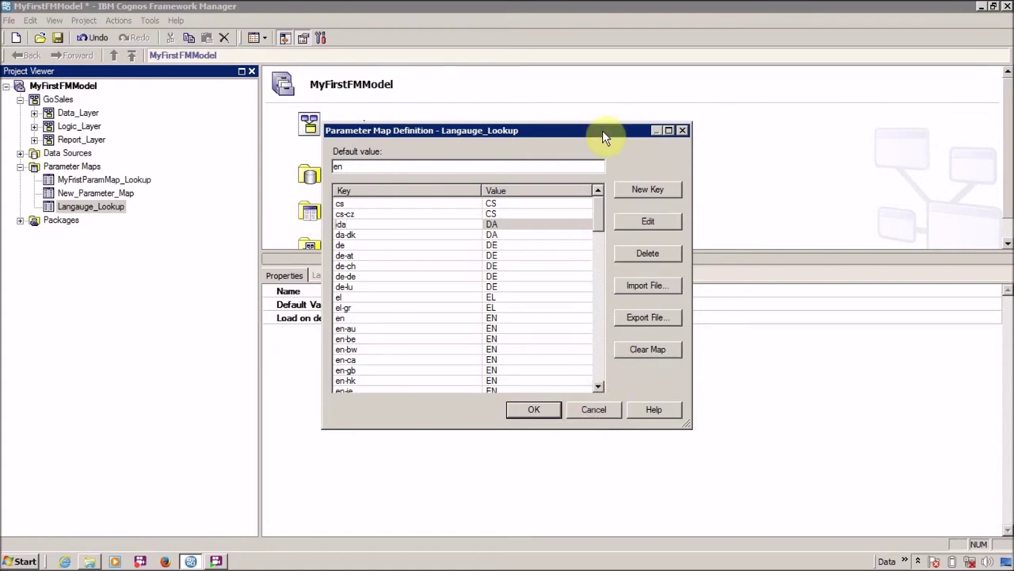
click(548, 411)
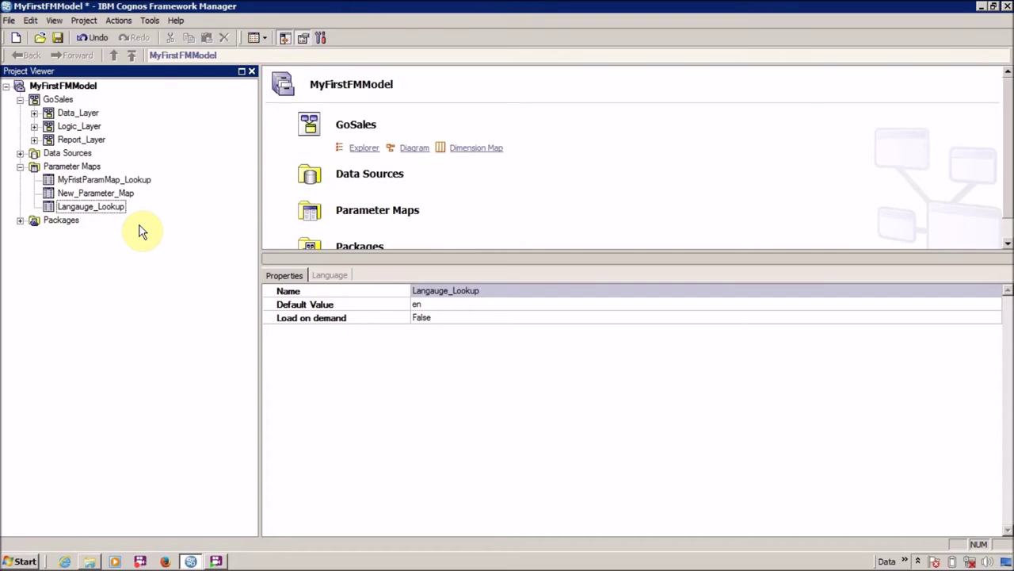
Open the Product query subject in Logic_Layer and display its Product Brand calculation in a maximized window.
click(35, 127)
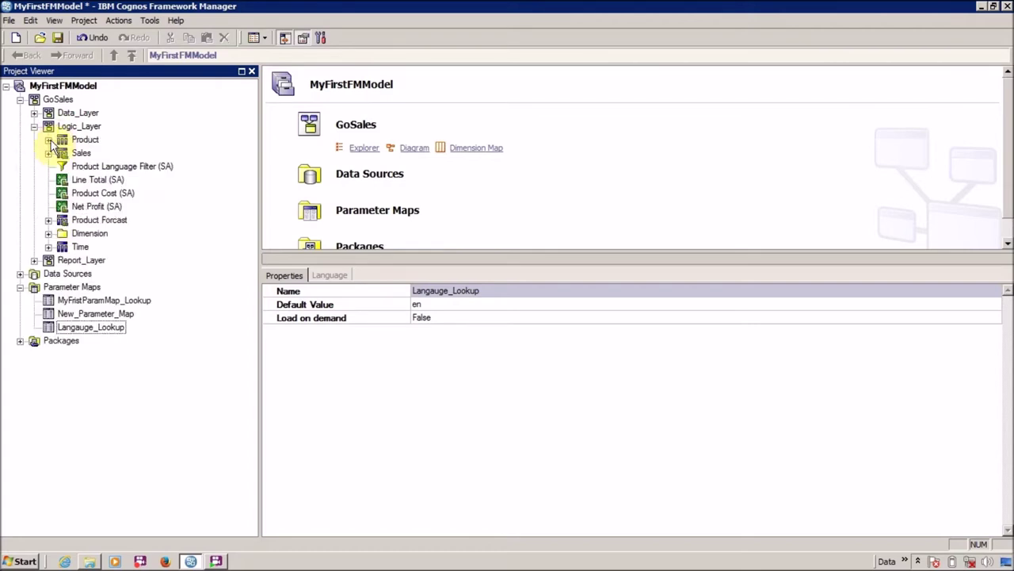
click(49, 140)
double_click(76, 140)
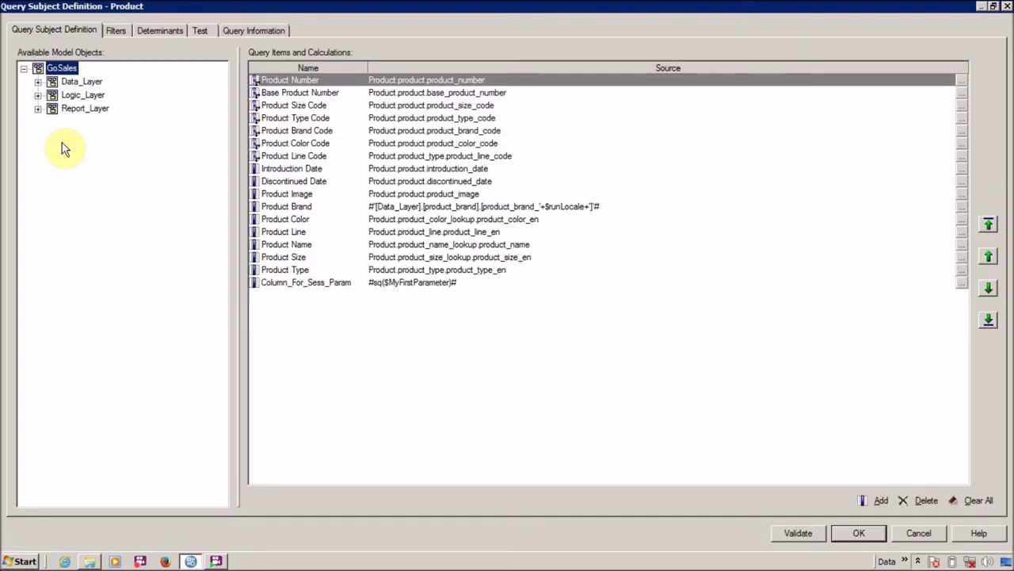
click(465, 206)
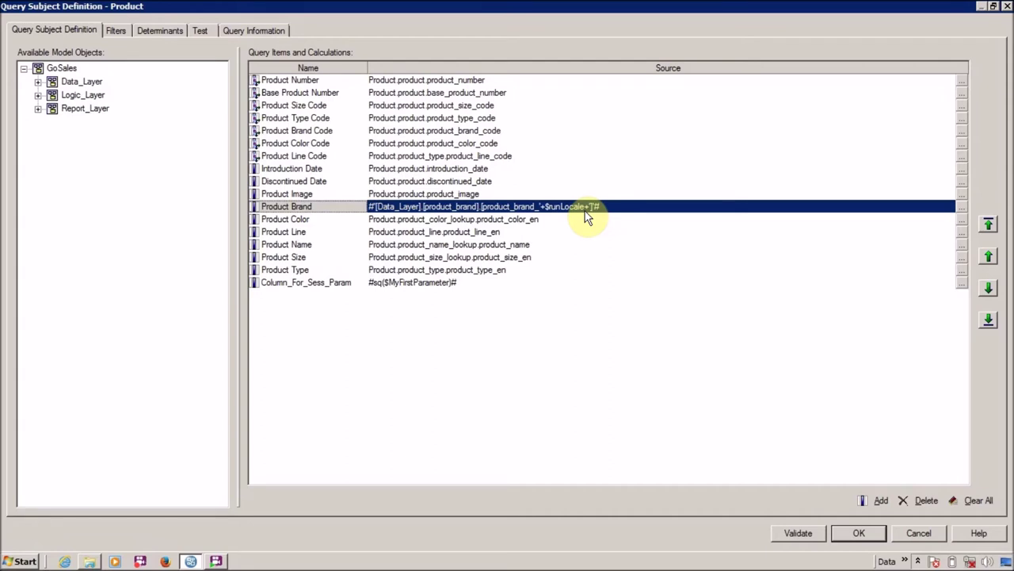
click(961, 206)
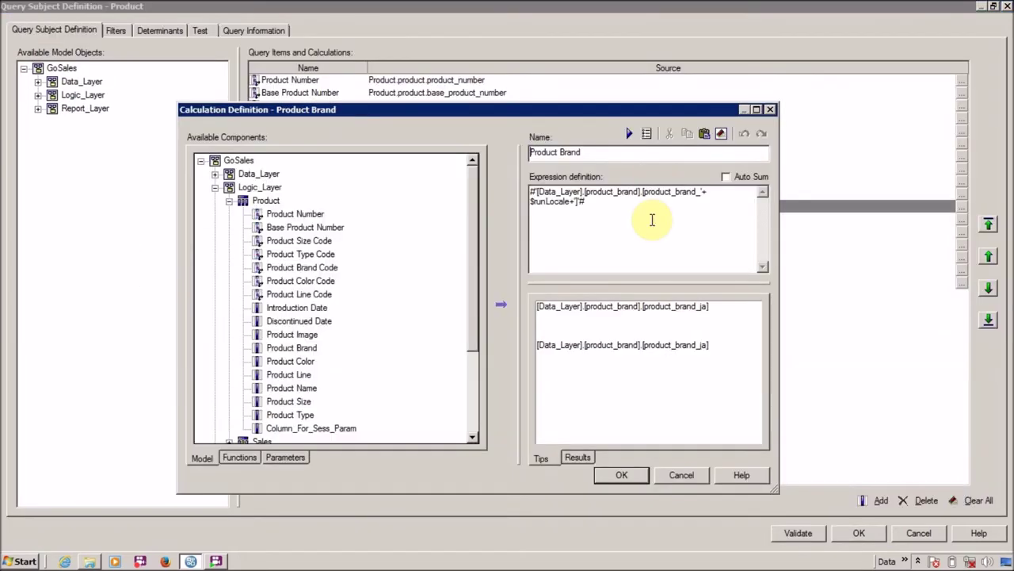
drag(647, 109, 603, 84)
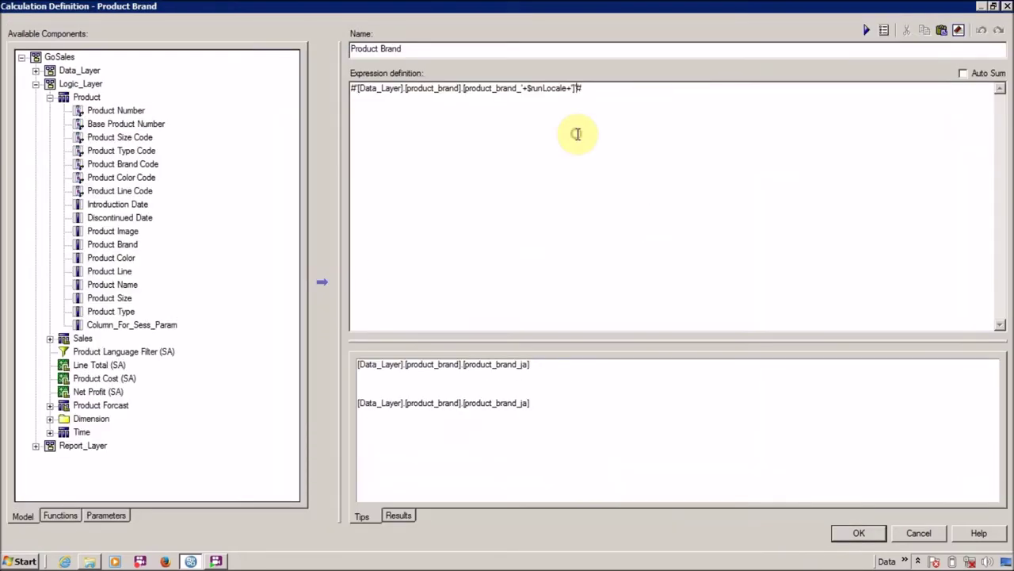
Launch WordPad with a blank document and zoom it in to 180%.
key(super+r)
text(wordpad)
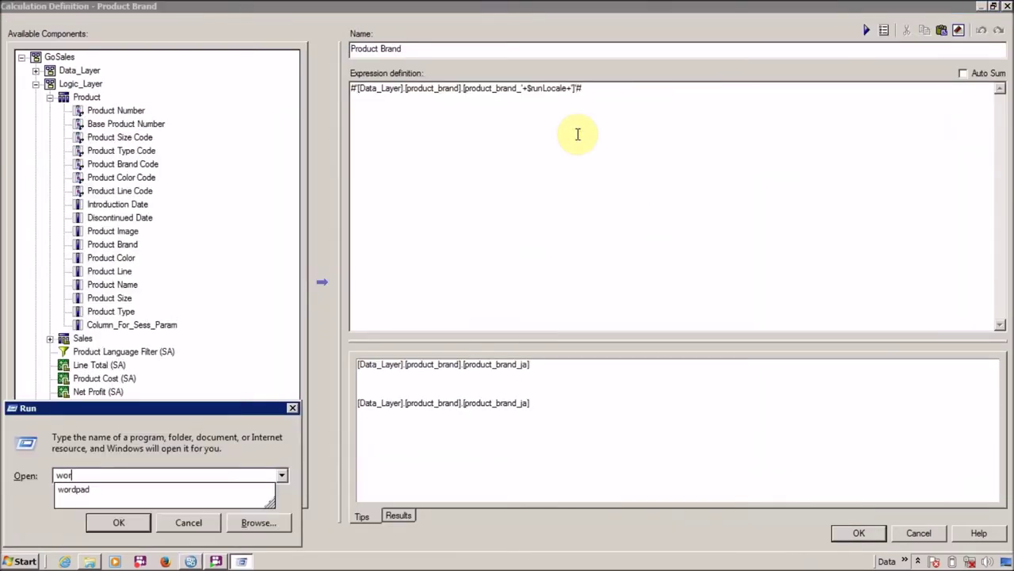
key(Return)
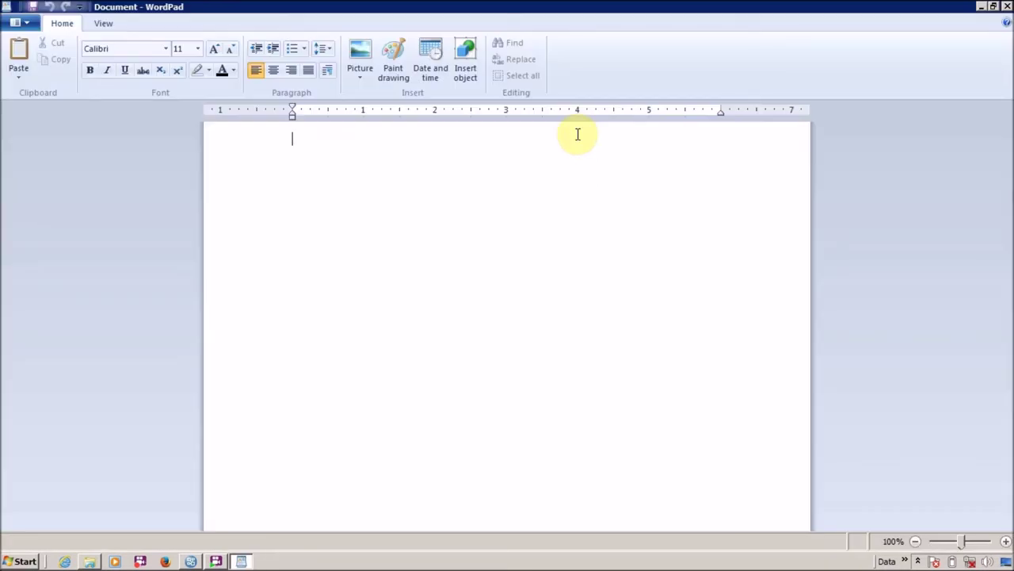
key(ctrl+equal)
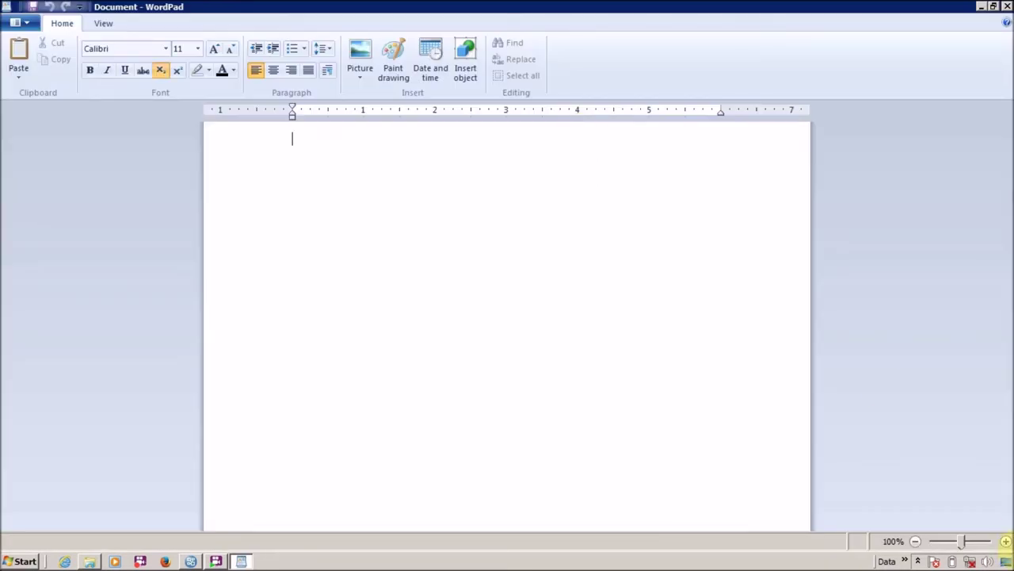
click(1006, 541)
click(1006, 541)
click(1006, 541)
click(1005, 541)
click(1006, 541)
click(1005, 541)
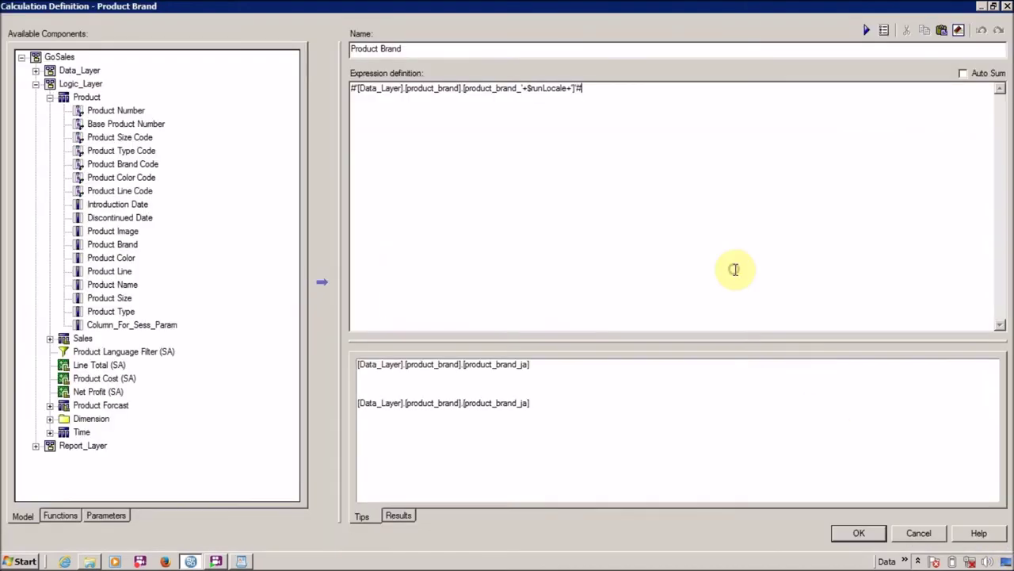
Copy the whole Product Brand expression definition from Framework Manager into the WordPad document.
key(ctrl+a)
key(ctrl+c)
key(alt+Tab)
key(ctrl+v)
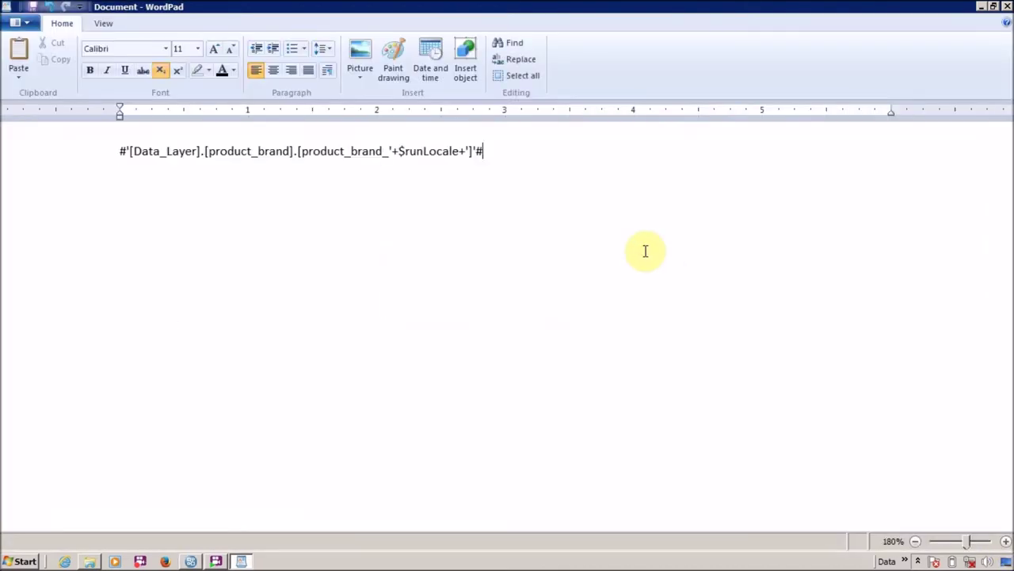
Copy the resolved Product Brand column reference from the calculation's tips and paste it above the macro expression in WordPad.
key(alt+Tab)
drag(550, 363, 335, 356)
key(ctrl+c)
key(alt+Tab)
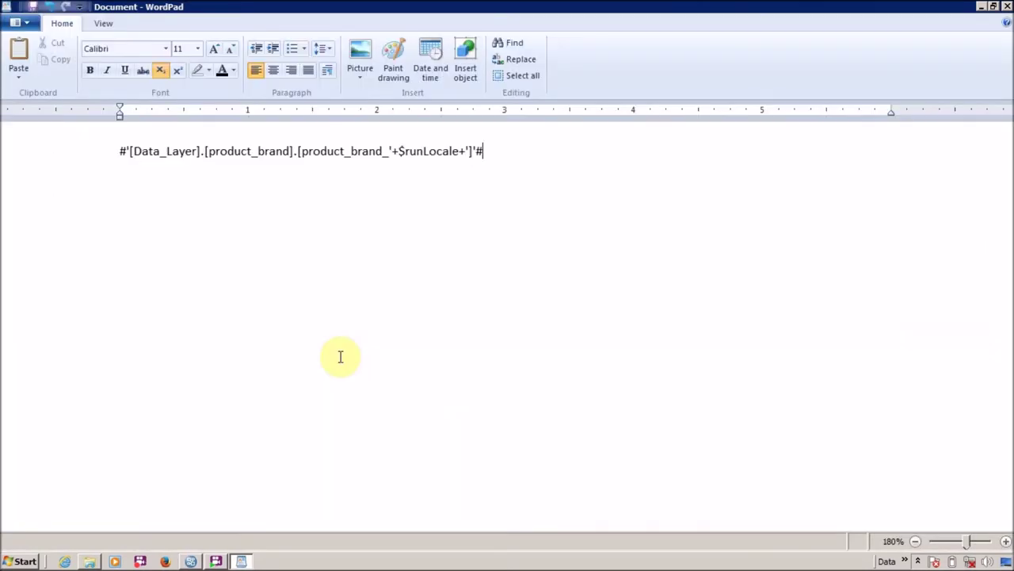
key(Return)
key(Return)
key(Up)
key(Up)
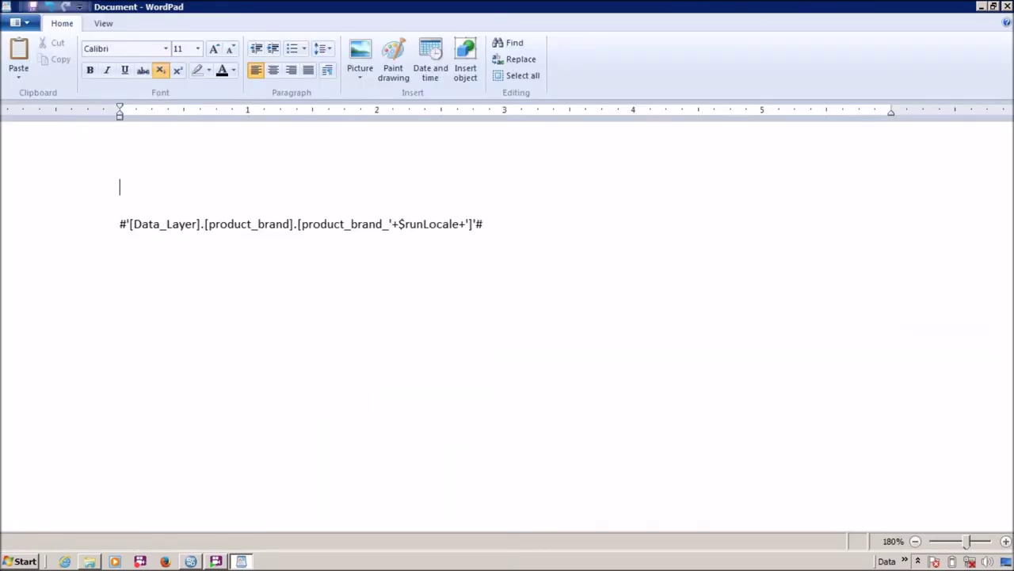
key(ctrl+v)
Change the pasted reference to [Data_Layer].[product_brand].[product_brand_en] and remove a blank line between it and the macro expression.
key(Left)
key(BackSpace)
key(BackSpace)
text(en)
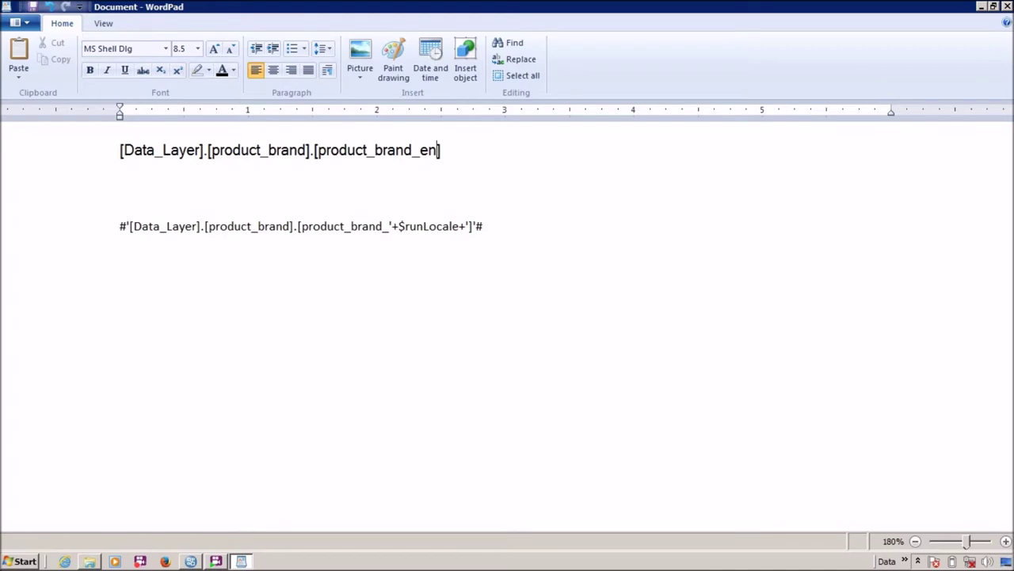
key(Down)
key(Delete)
Compare the static product_brand_en reference with the $runLocale macro expression by highlighting each line in turn.
key(shift+End)
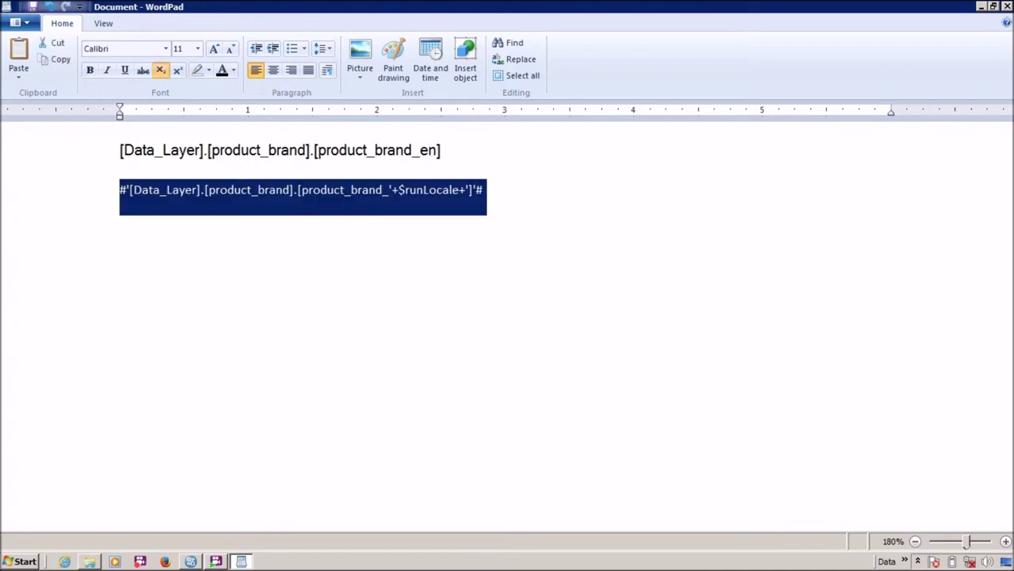
key(Left)
key(Up)
key(Down)
key(Up)
key(shift+Down)
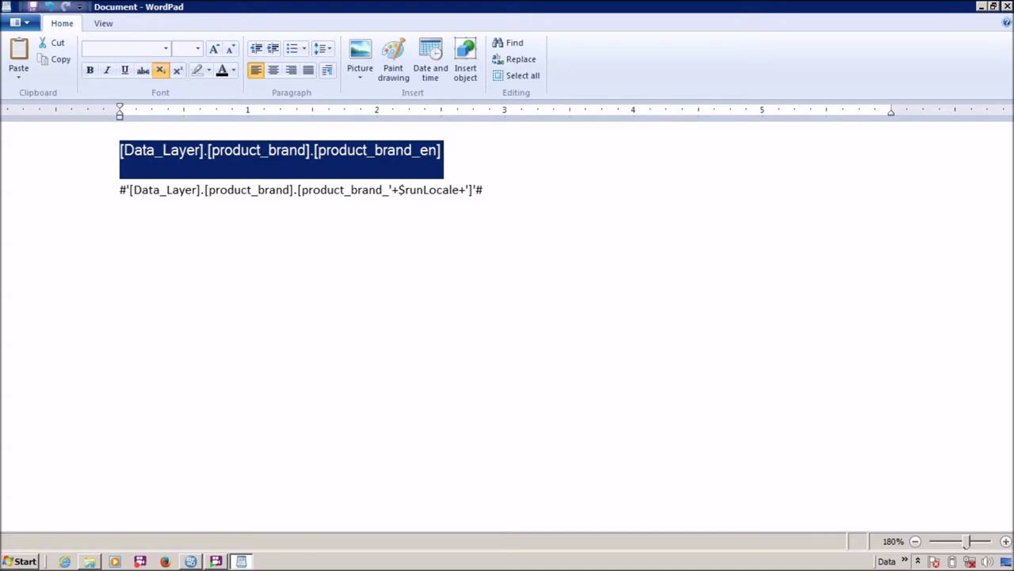
click(443, 189)
Return to Framework Manager, cancel the Product Brand calculation, and accept the Product query subject definition.
key(alt+Tab)
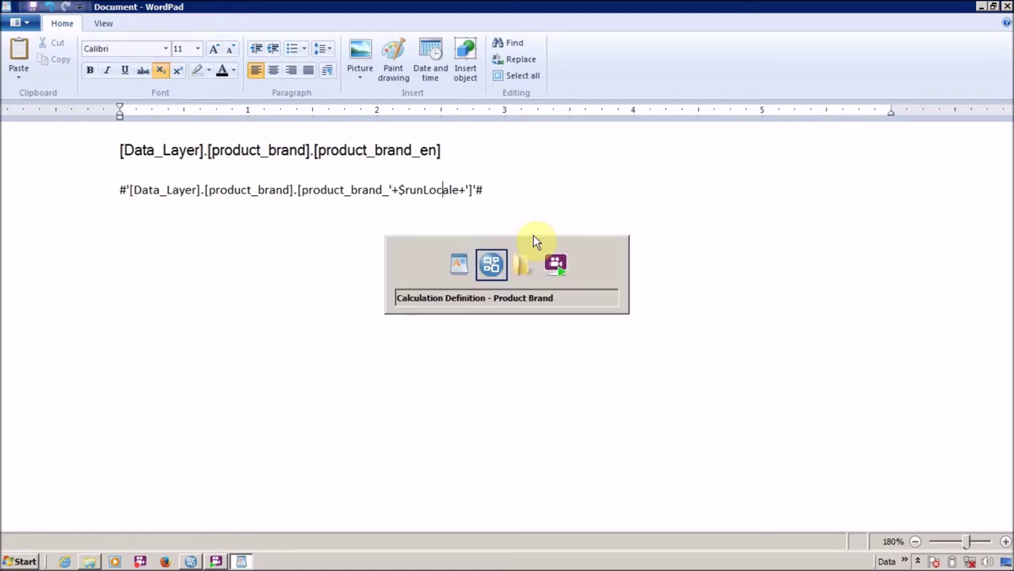
click(917, 531)
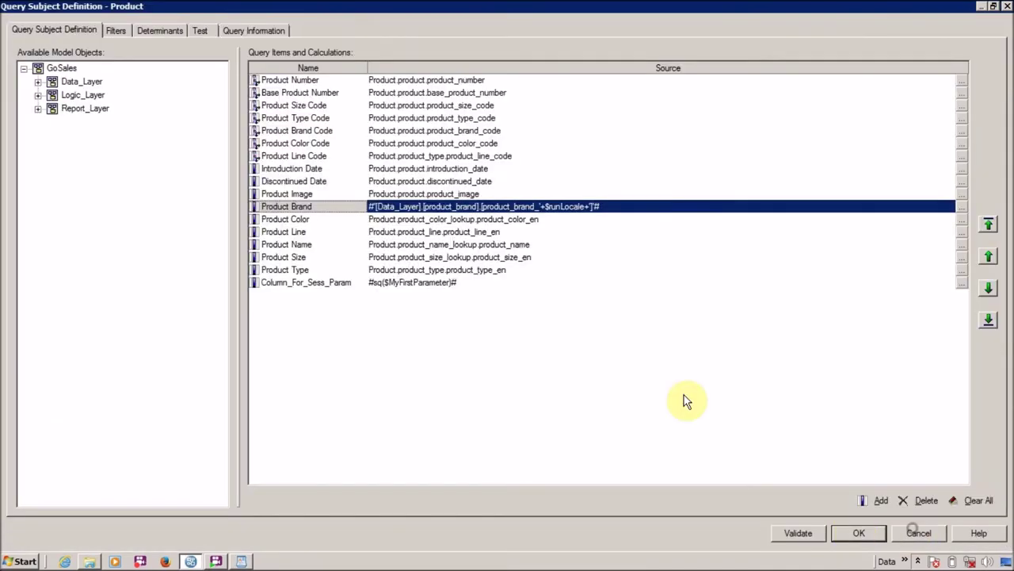
click(859, 537)
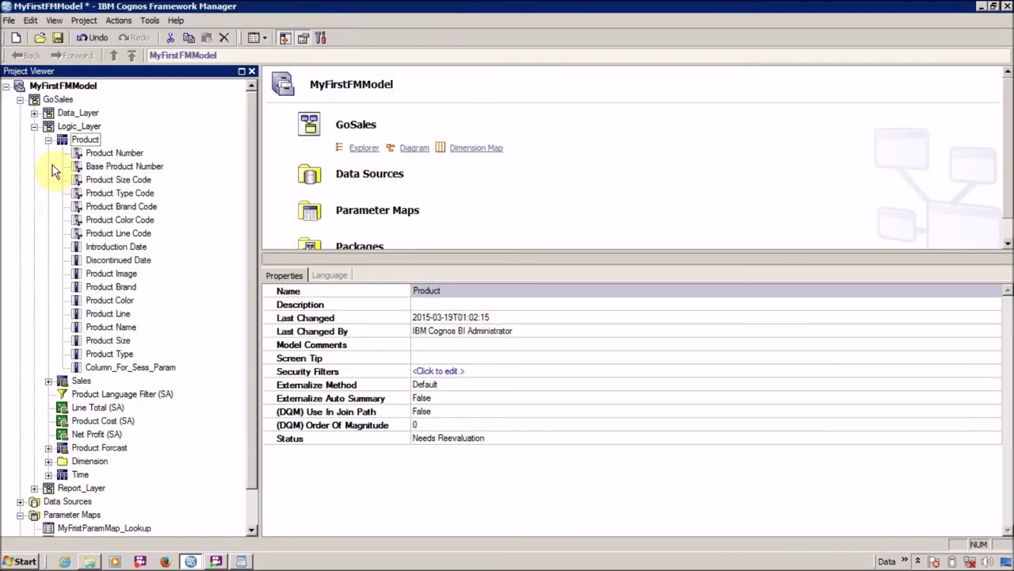
Examine the language-specific columns of product_brand in the Data_Layer's Product folder, including product_brand_fr, and collapse the folder again.
click(34, 113)
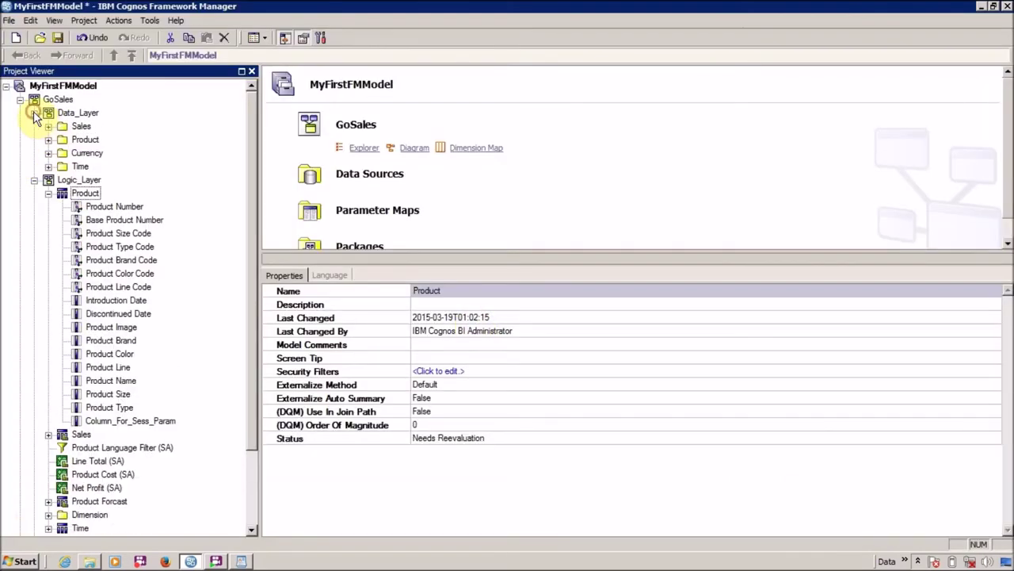
click(48, 139)
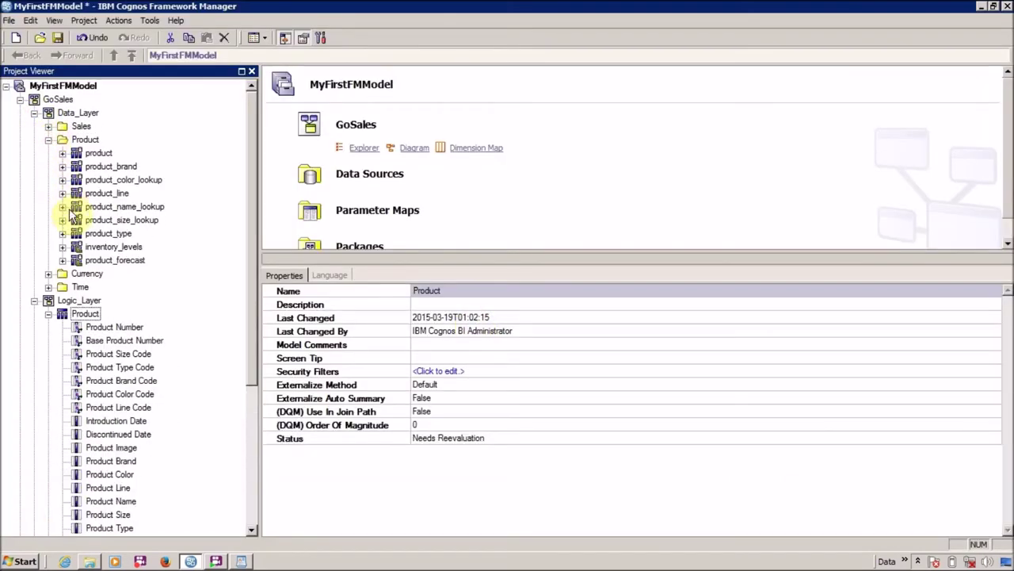
click(64, 166)
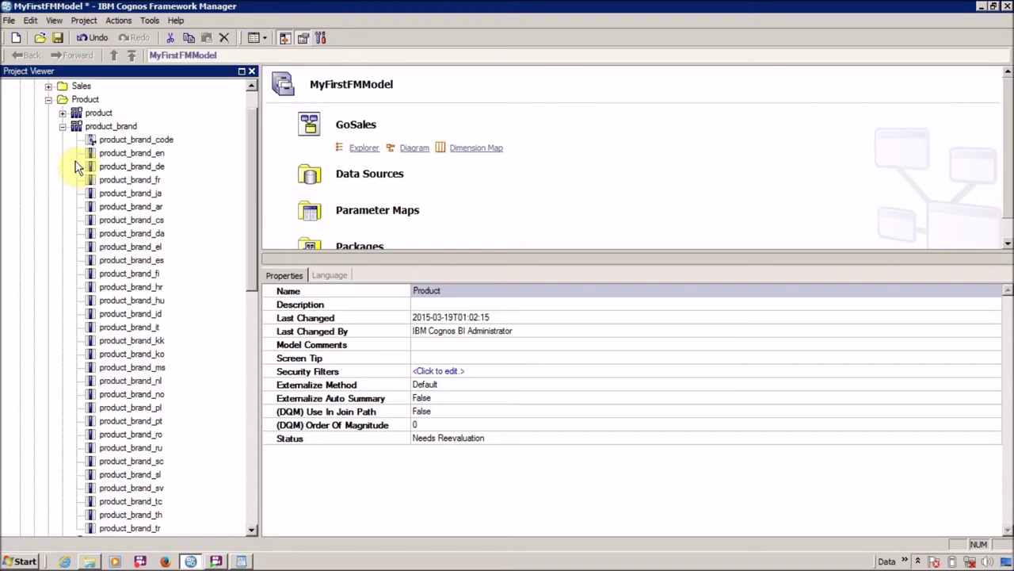
click(139, 179)
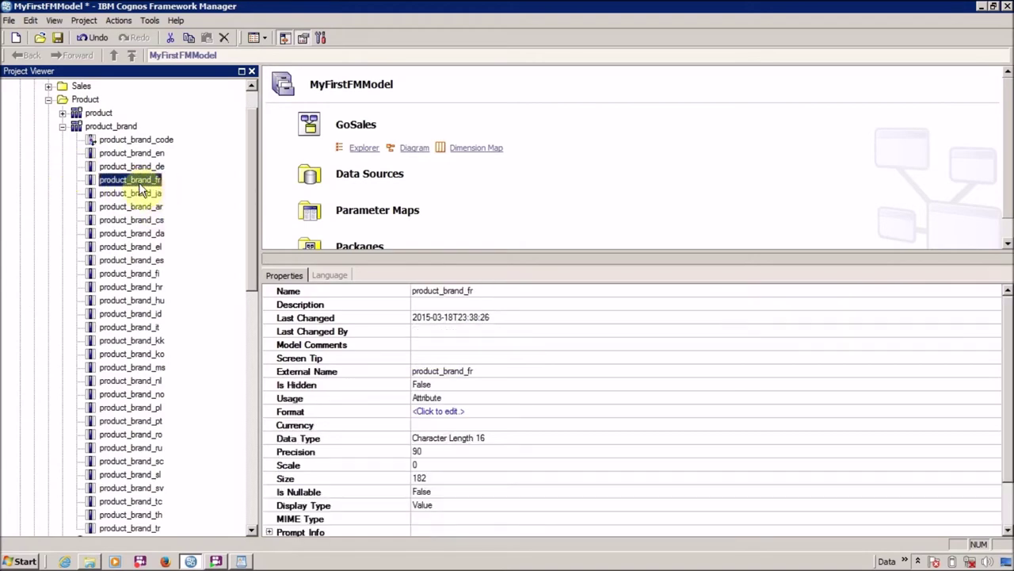
click(63, 126)
click(49, 100)
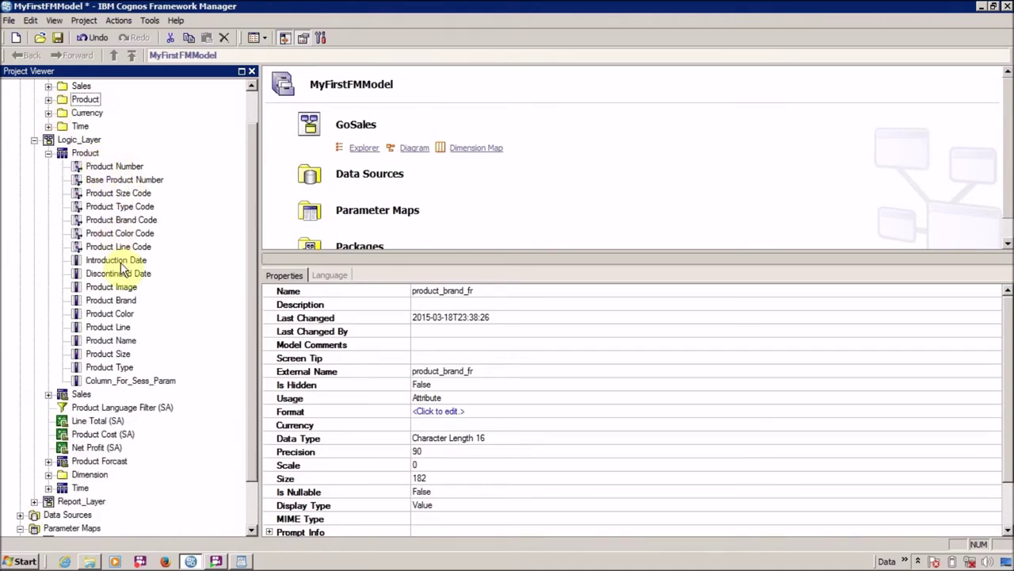
Open the Product Brand calculation from the Logic_Layer's Product query subject at full size and switch to WordPad.
double_click(120, 300)
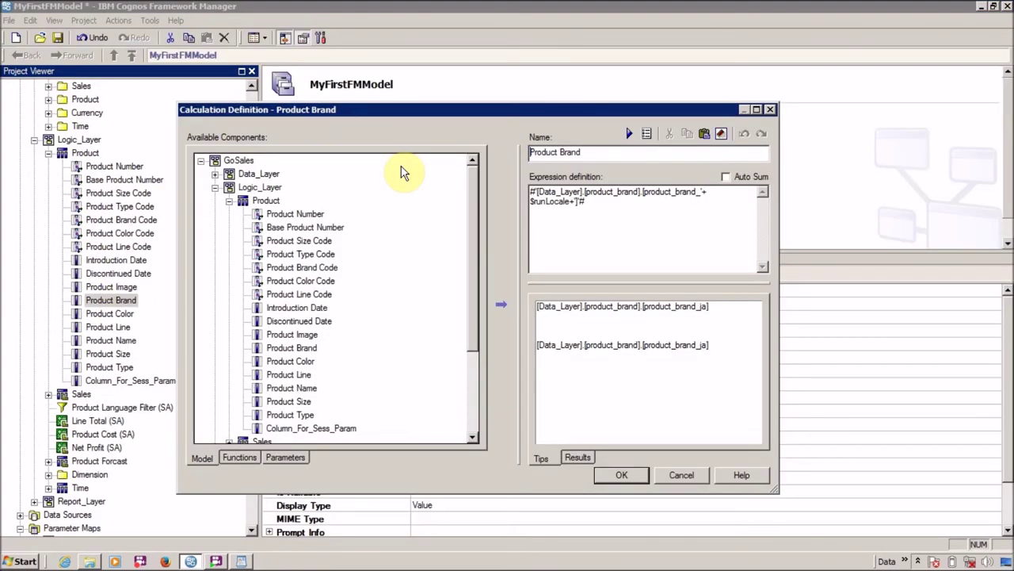
double_click(554, 112)
key(alt+Tab)
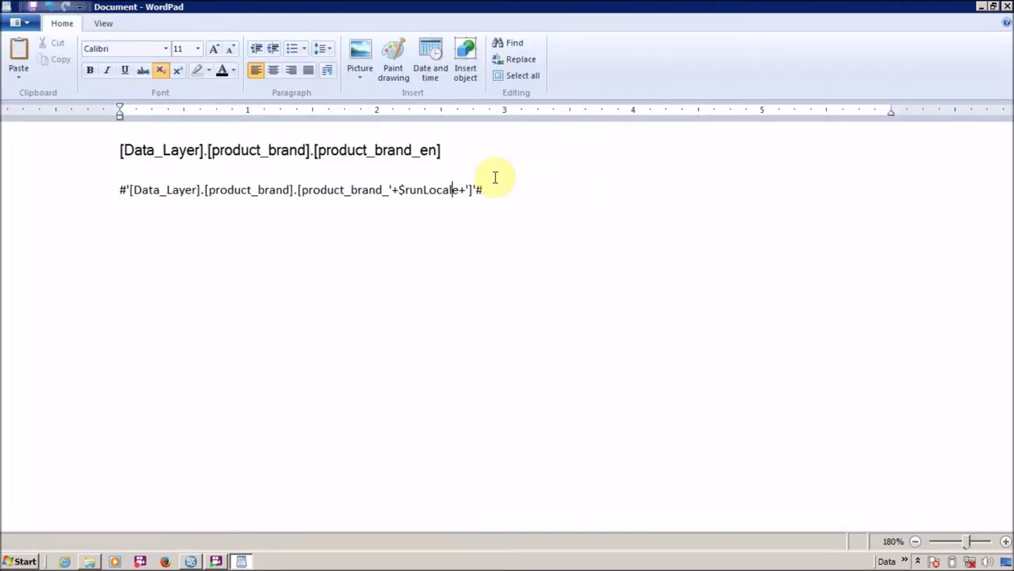
Replace $runLocale with fr in the product_brand macro expression.
key(shift+Left)
key(shift+Left)
key(shift+Left)
key(shift+Left)
key(shift+Left)
key(shift+Left)
key(shift+Left)
key(shift+Left)
key(shift+Left)
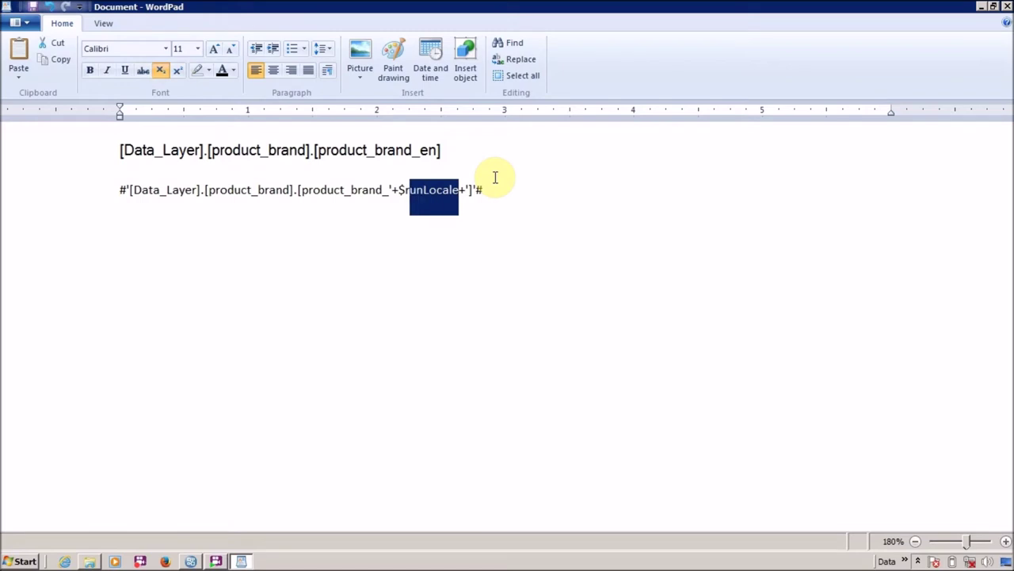
key(shift+Left)
text(fr)
Change the static reference to [Data_Layer].[product_brand].[product_brand_fr] and highlight the whole line.
key(Up)
key(End)
key(Left)
key(shift+Left)
key(shift+Left)
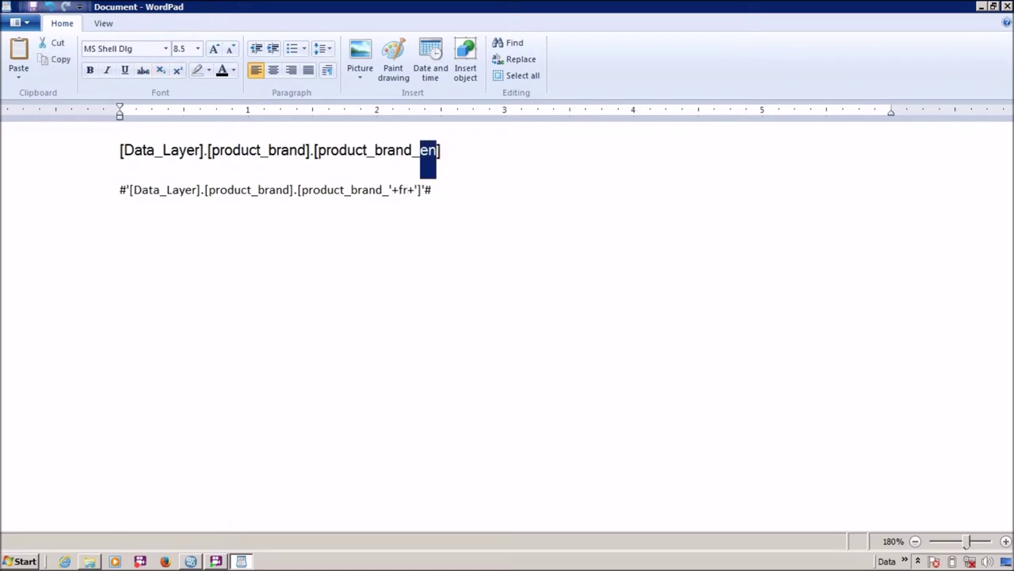
text(fr)
key(End)
key(shift+Home)
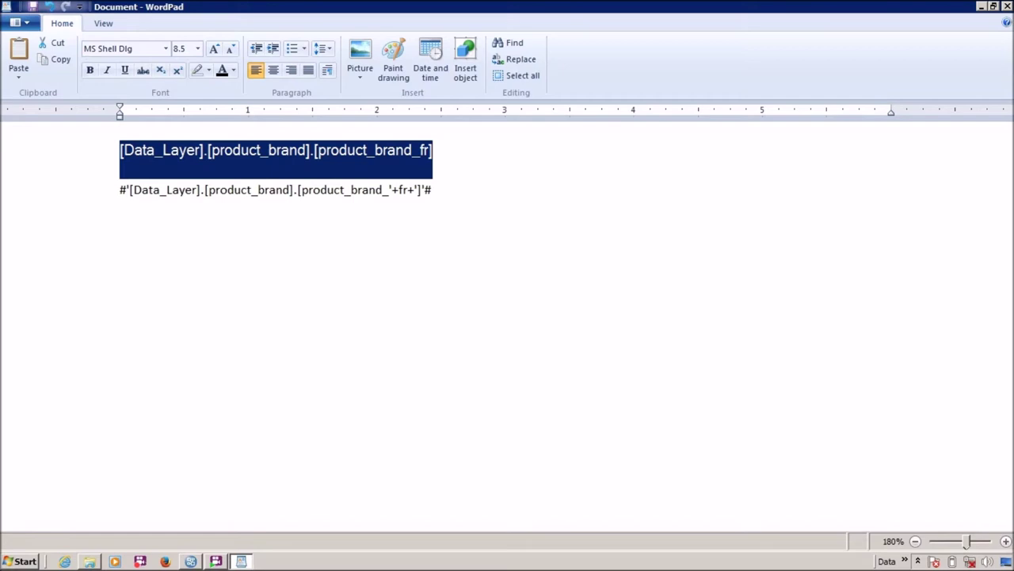
Return to Framework Manager, cancel the Product Brand calculation, and collapse the Product query subject.
key(alt+Tab)
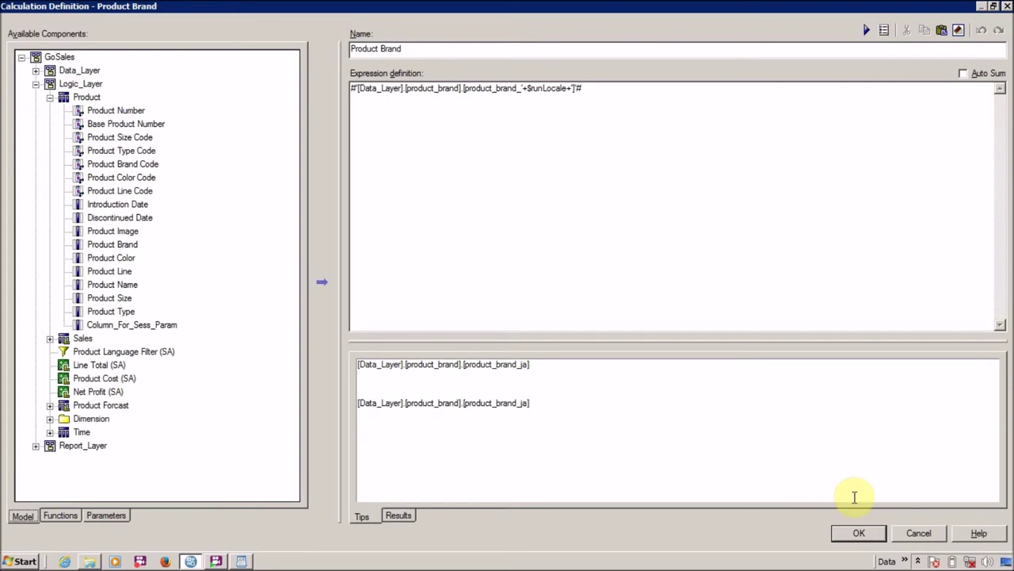
click(932, 533)
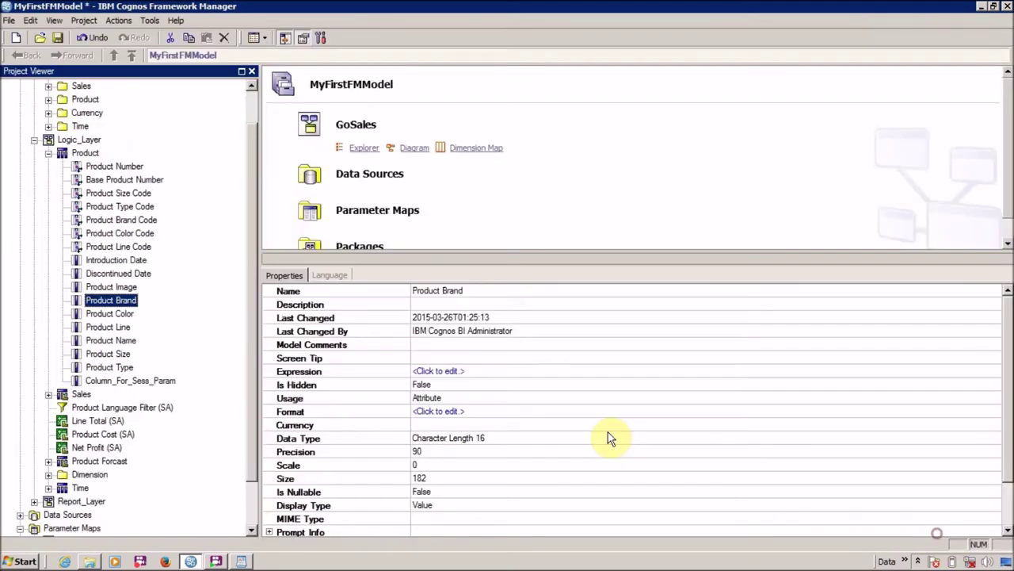
click(48, 153)
Set the value of the fr key to EN in the Langauge_Lookup parameter map and accept the definition.
double_click(82, 381)
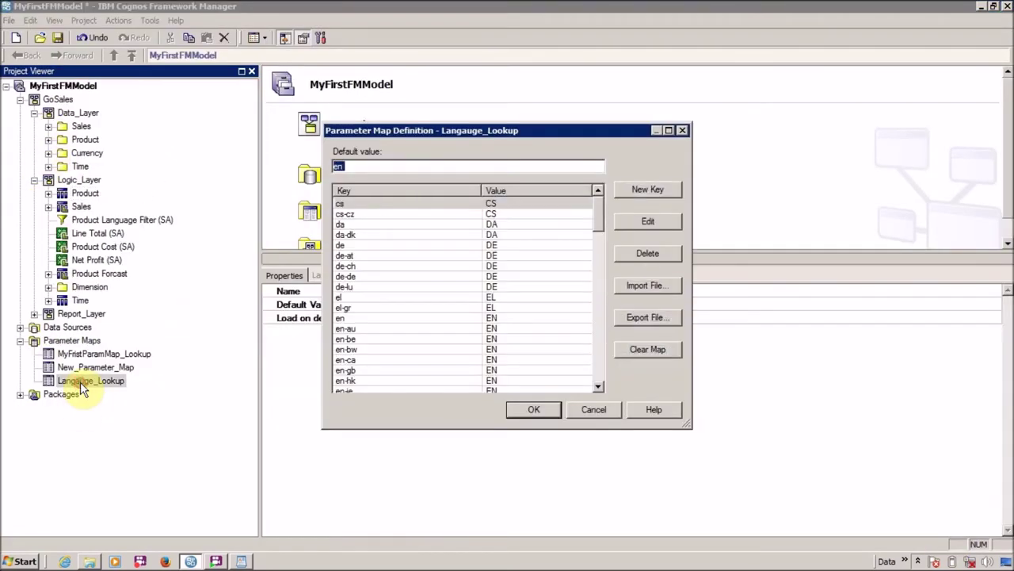
double_click(464, 131)
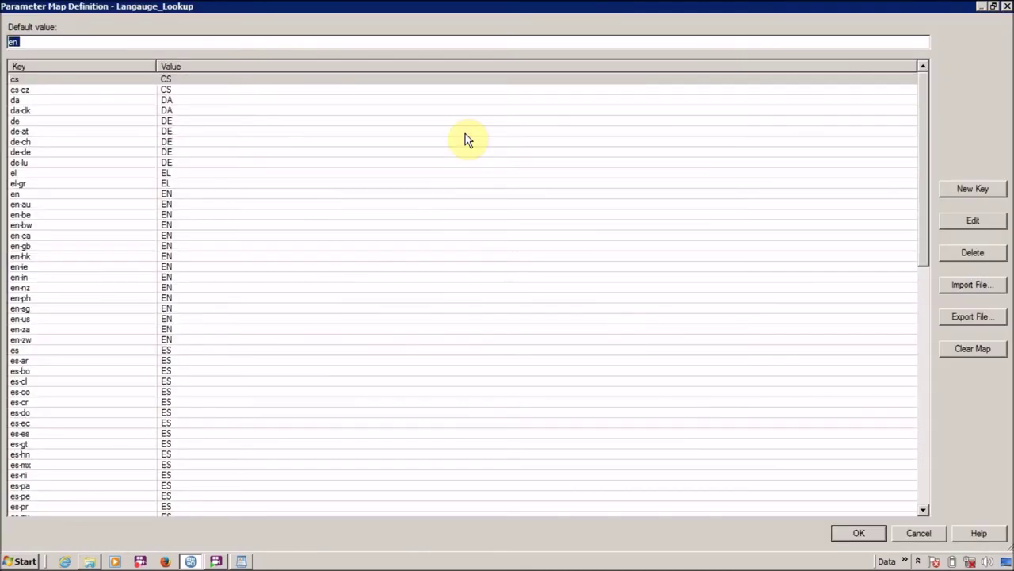
drag(925, 188, 936, 309)
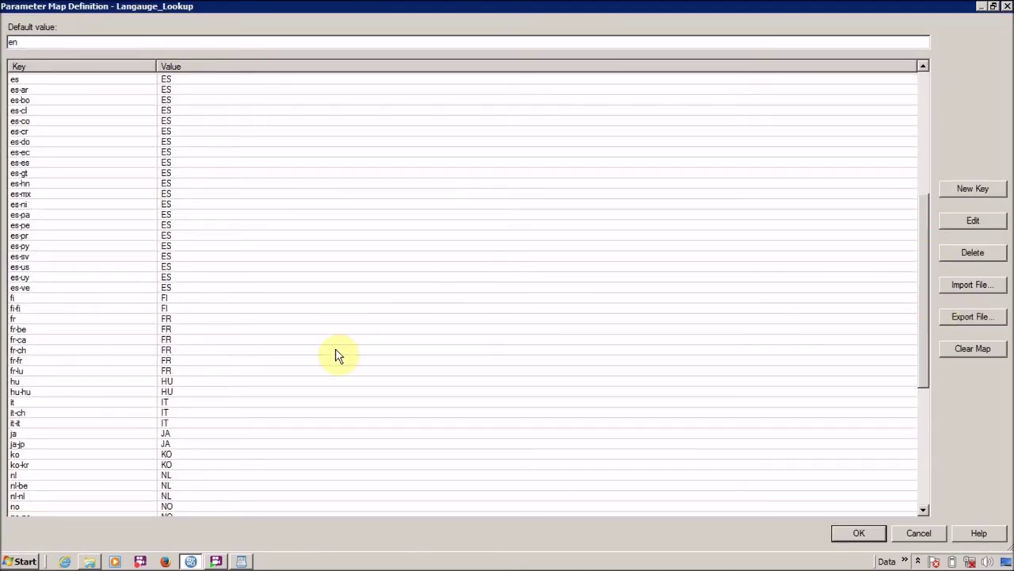
click(90, 317)
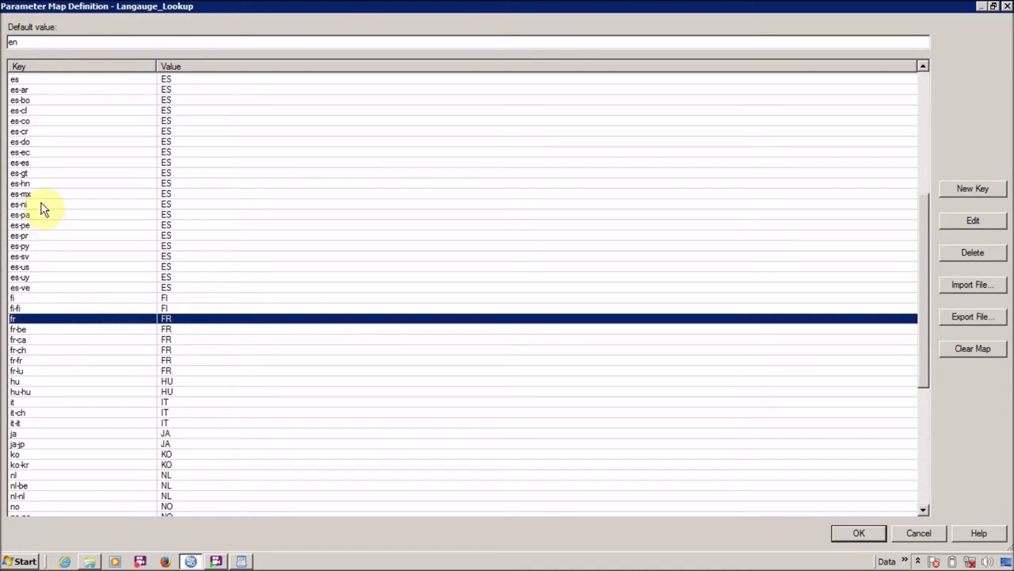
double_click(199, 319)
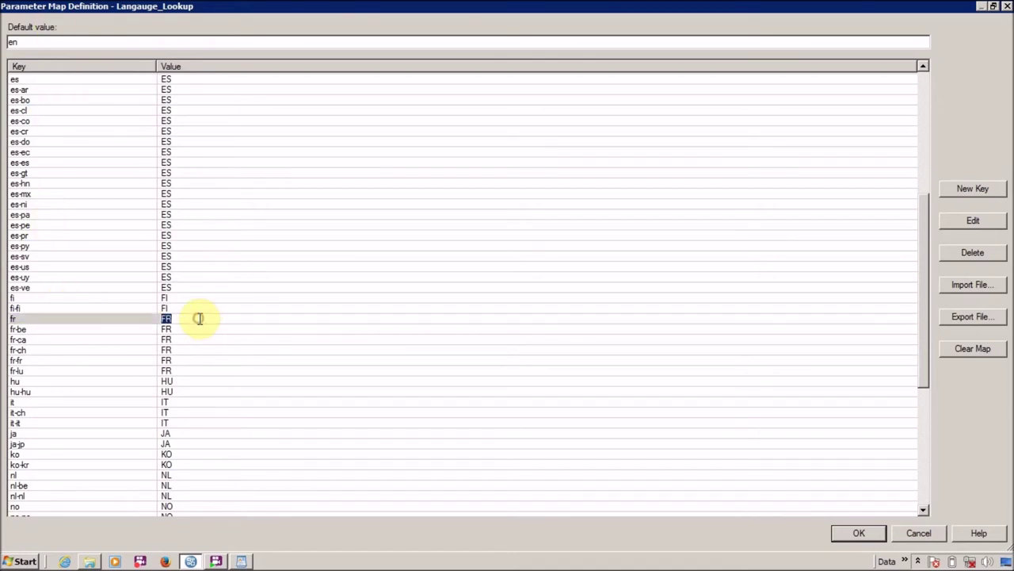
text(EN)
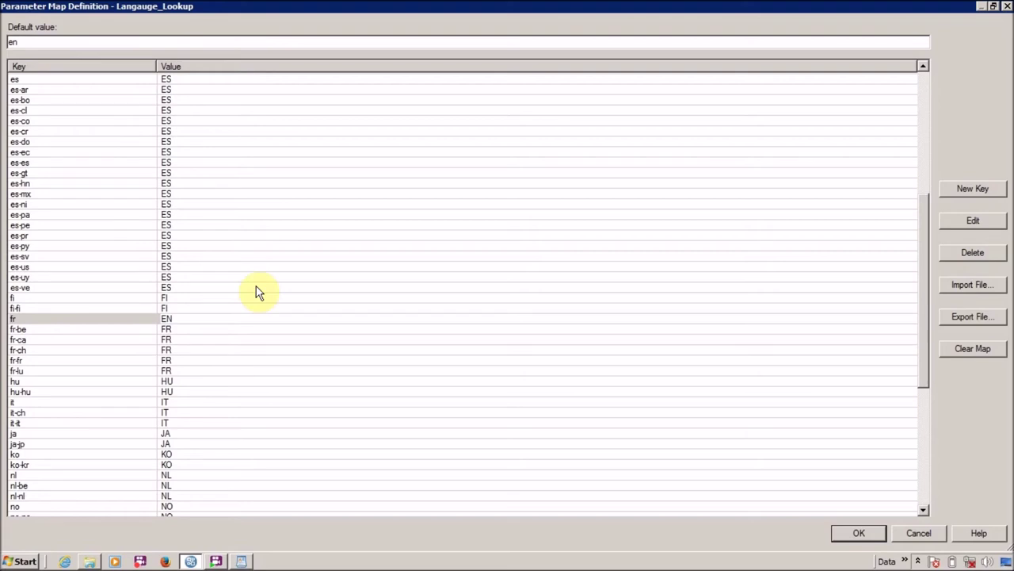
click(852, 533)
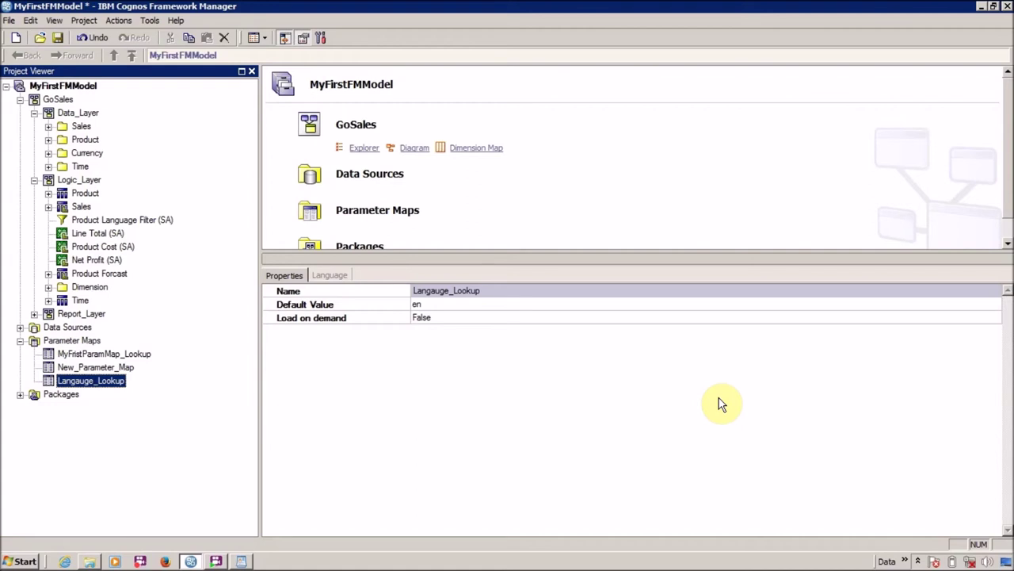
Copy the full Product Brand macro expression from the Product query subject definition, then cancel the calculation.
click(48, 193)
double_click(69, 198)
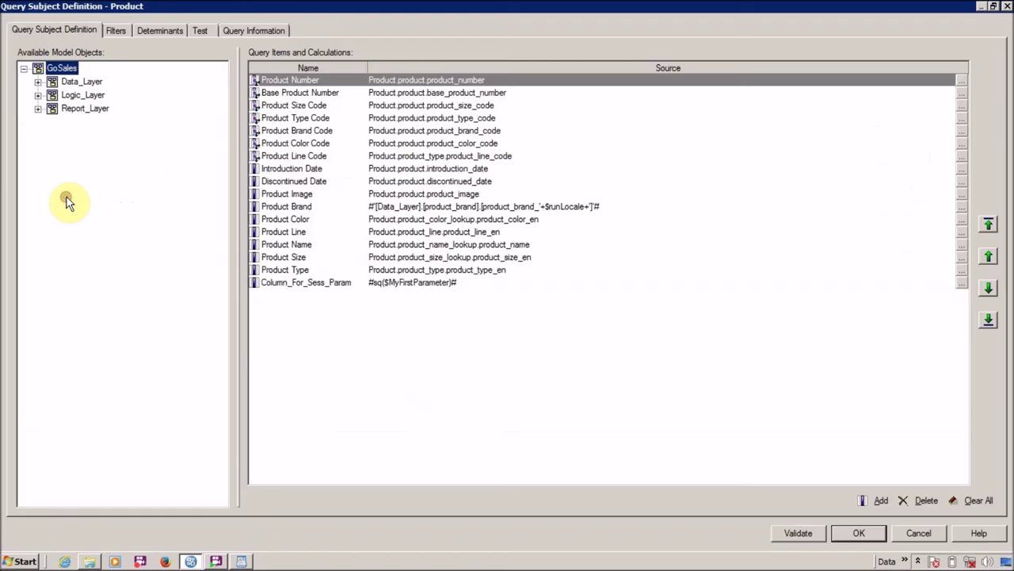
click(610, 220)
click(610, 207)
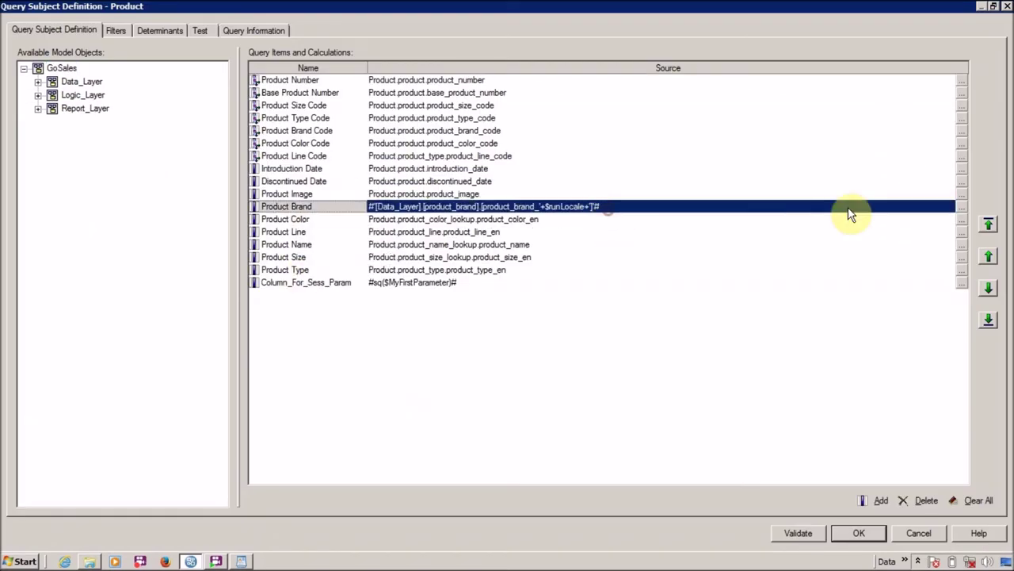
click(962, 207)
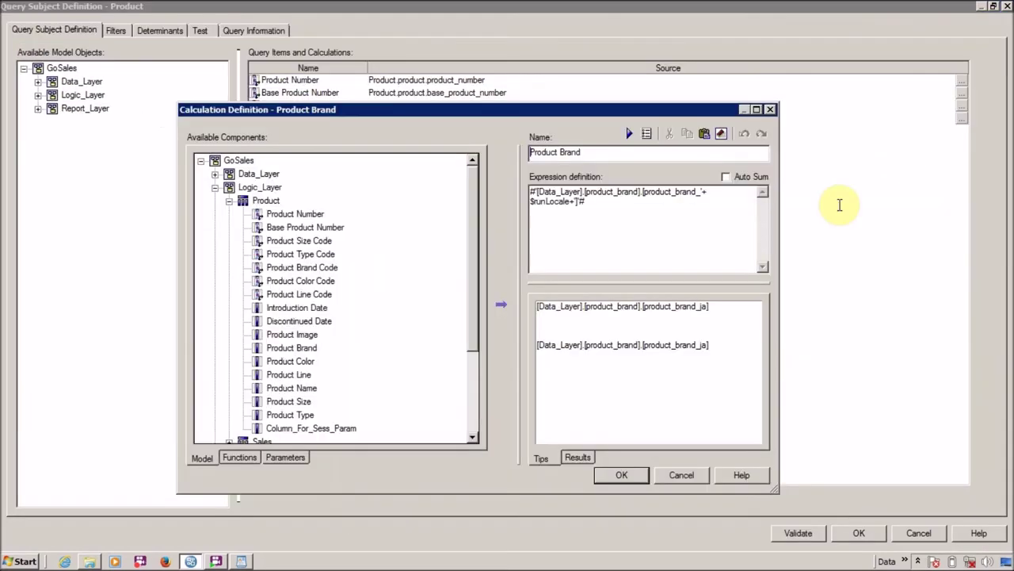
double_click(683, 110)
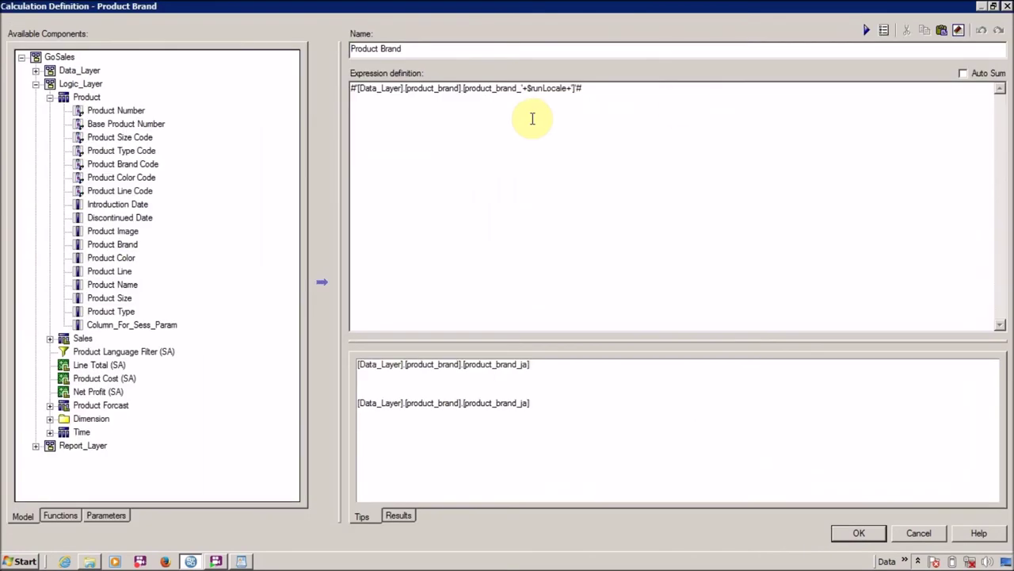
triple_click(673, 97)
key(ctrl+c)
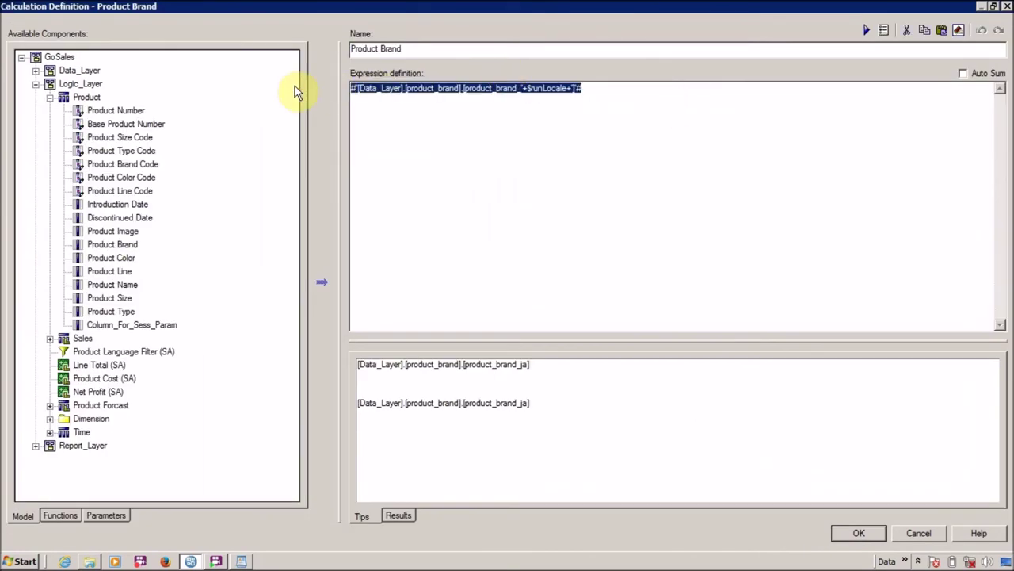
click(919, 534)
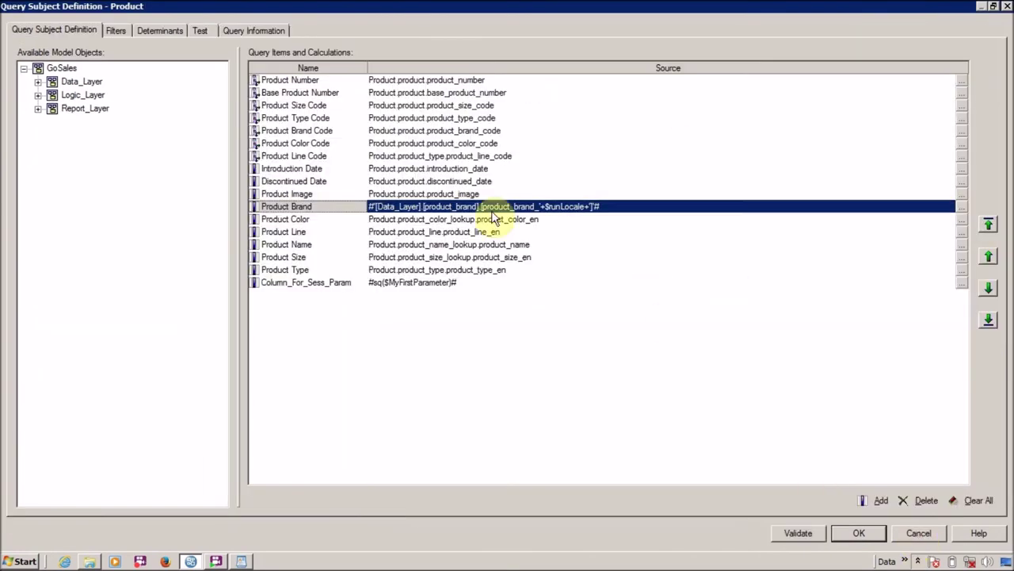
Open the Product Line calculation and paste the copied macro expression below its existing reference.
click(475, 233)
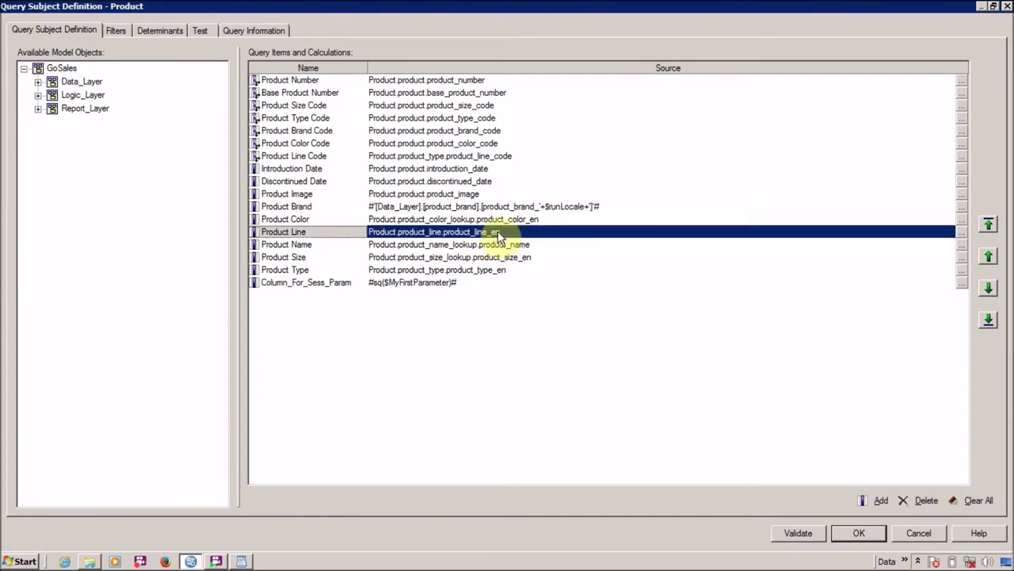
click(959, 232)
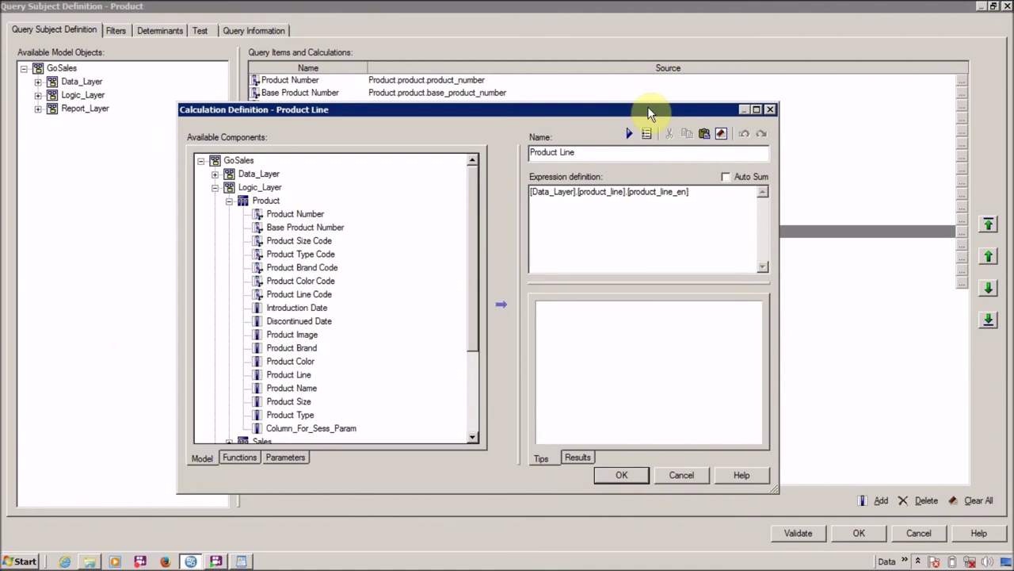
double_click(647, 107)
key(ctrl+v)
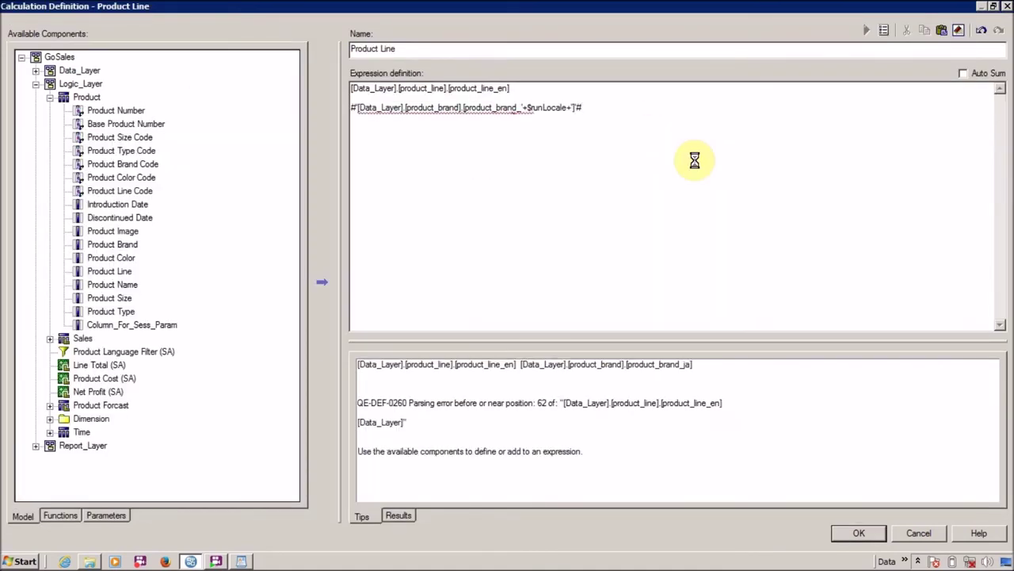
Copy the [Data_Layer].[product_line].[product_line_ portion of the Product Line reference, leaving out the en suffix and closing bracket.
key(shift+Left)
key(shift+Left)
key(shift+Left)
key(shift+Left)
key(shift+Left)
key(shift+Left)
key(shift+Left)
key(shift+Left)
key(shift+Left)
key(shift+Left)
key(shift+Left)
key(shift+Left)
key(shift+Left)
key(shift+Left)
key(shift+Left)
key(shift+Left)
key(shift+Left)
key(shift+Left)
key(shift+Left)
key(shift+Left)
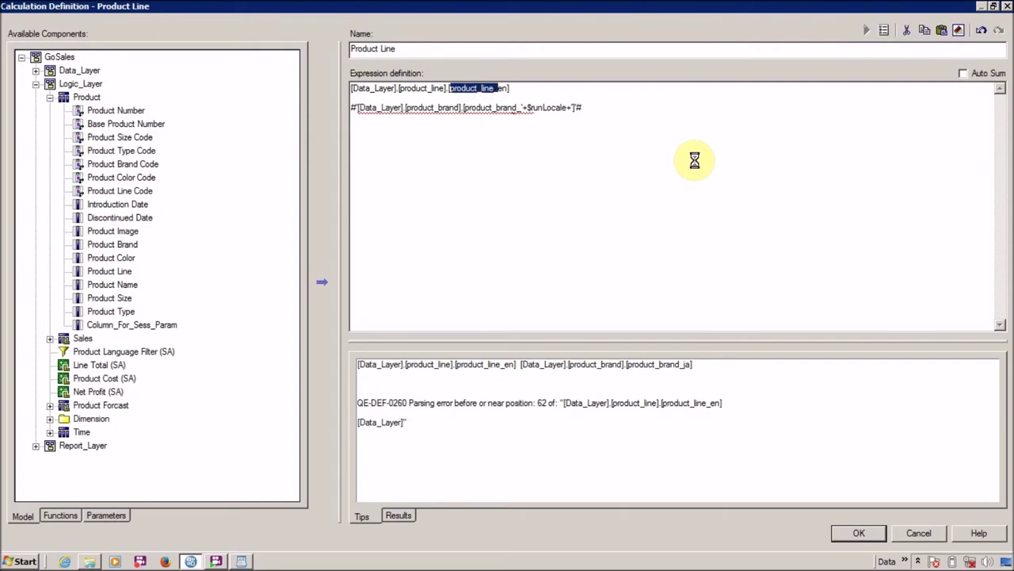
key(shift+Left)
key(shift+Left)
key(shift+Left)
key(shift+Left)
key(shift+Left)
key(ctrl+c)
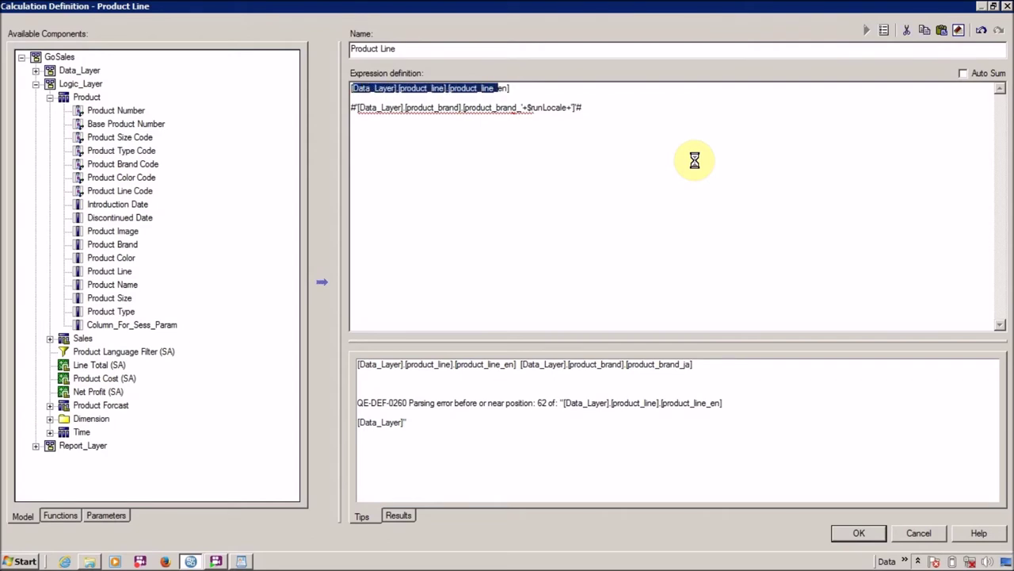
Delete the static product_line_en reference so only the macro expression remains in the Product Line calculation.
key(Delete)
key(Delete)
key(Delete)
key(Delete)
key(Delete)
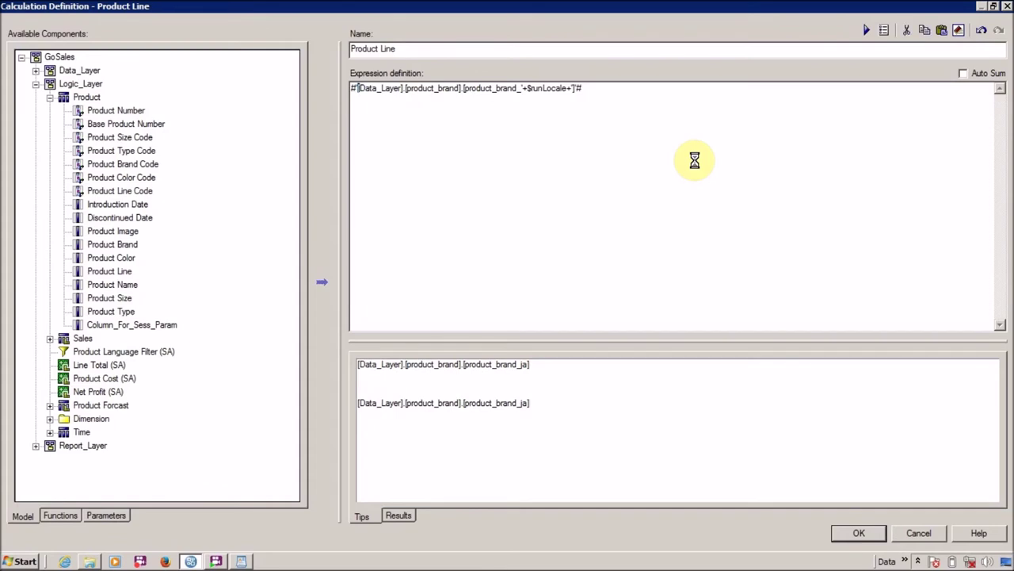
Replace the product_brand reference inside the macro with the copied text to make #'[Data_Layer].[product_line].[product_line_'+$runLocale+']'#.
key(shift+Right)
key(shift+Right)
key(shift+Right)
key(shift+Right)
key(shift+Right)
key(shift+Right)
key(shift+Right)
key(shift+Right)
key(shift+Right)
key(shift+Right)
key(shift+Right)
key(shift+Right)
key(shift+Right)
key(shift+Right)
key(shift+Right)
key(shift+Right)
key(shift+Right)
key(shift+Right)
key(shift+Right)
key(shift+Right)
key(shift+Left)
key(shift+Left)
key(shift+Left)
key(shift+Left)
key(shift+Left)
key(shift+Left)
key(shift+Left)
key(shift+Left)
key(shift+Left)
key(shift+Left)
key(shift+Left)
key(shift+Left)
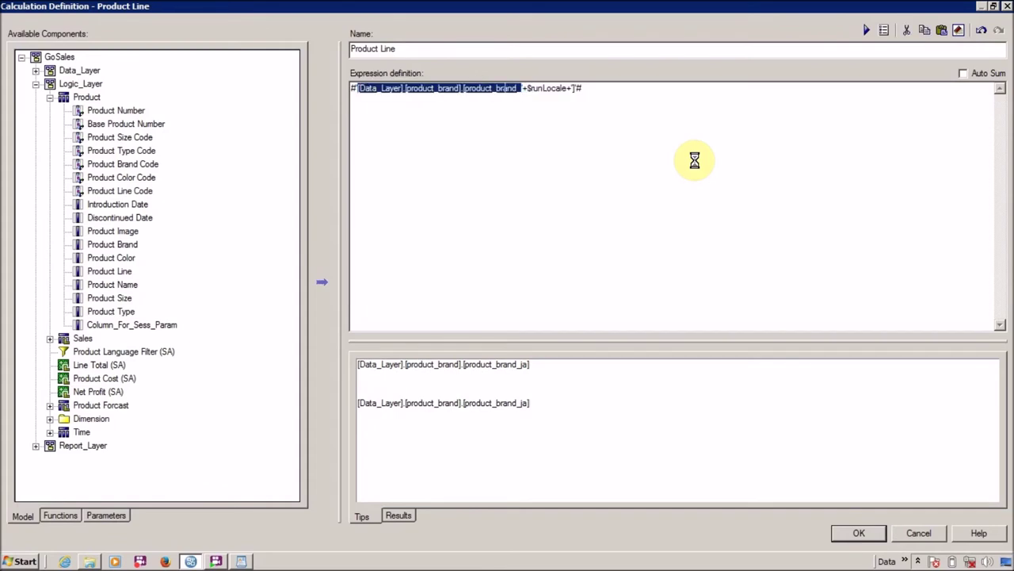
key(ctrl+v)
Copy the complete Product Line macro expression into the WordPad document below the product_brand lines.
key(ctrl+a)
key(alt+Tab)
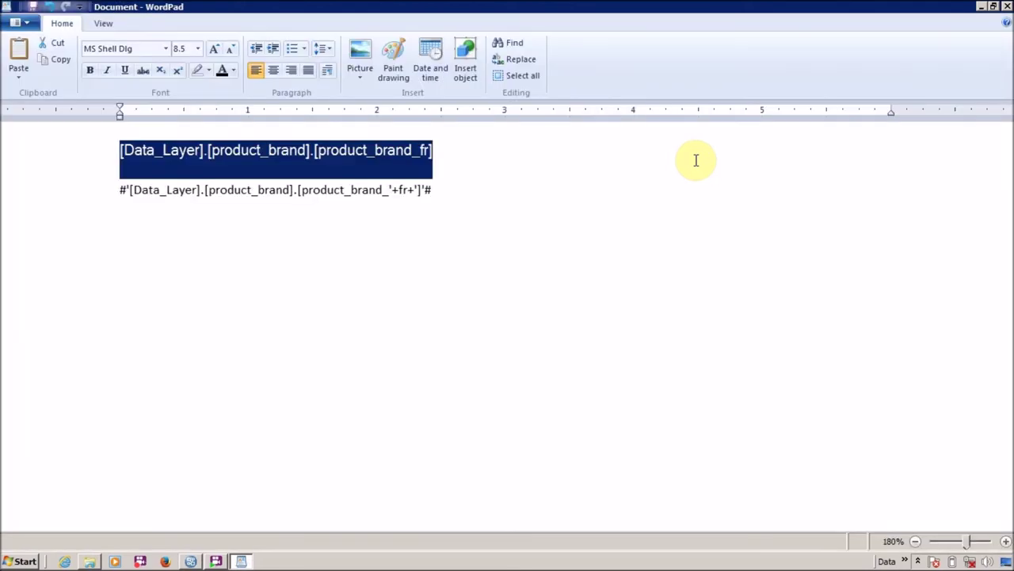
click(626, 280)
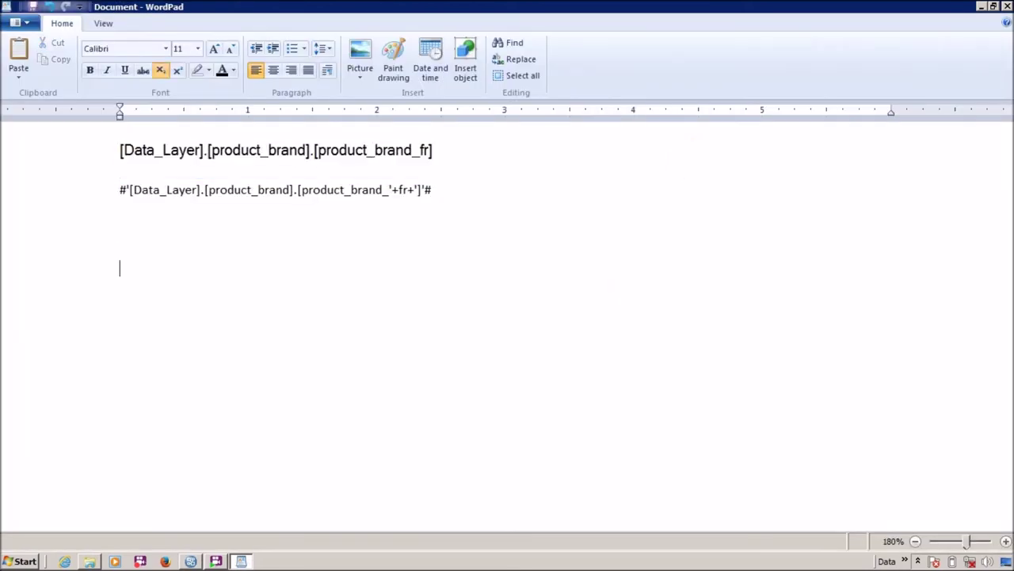
text(#'[Data_Layer].[product_line].[product_line_'+$runLocale+']'#)
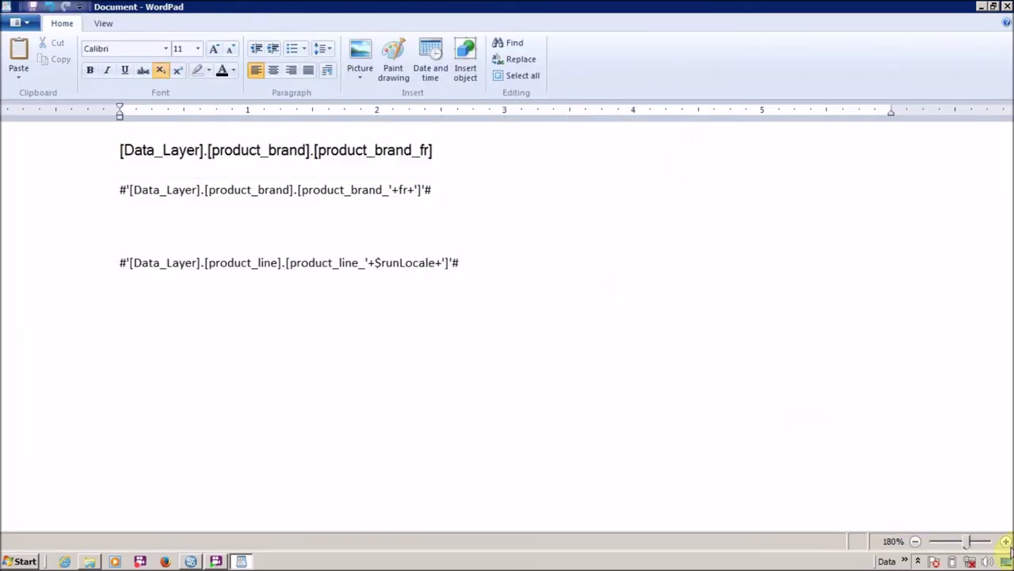
Remove a blank line between the product_brand and product_line macro expressions.
click(1006, 542)
click(1005, 542)
click(1005, 542)
click(1005, 542)
click(1005, 542)
click(1006, 542)
click(1006, 542)
click(1005, 542)
click(1006, 542)
click(1006, 542)
click(1006, 542)
click(738, 358)
key(Up)
key(Up)
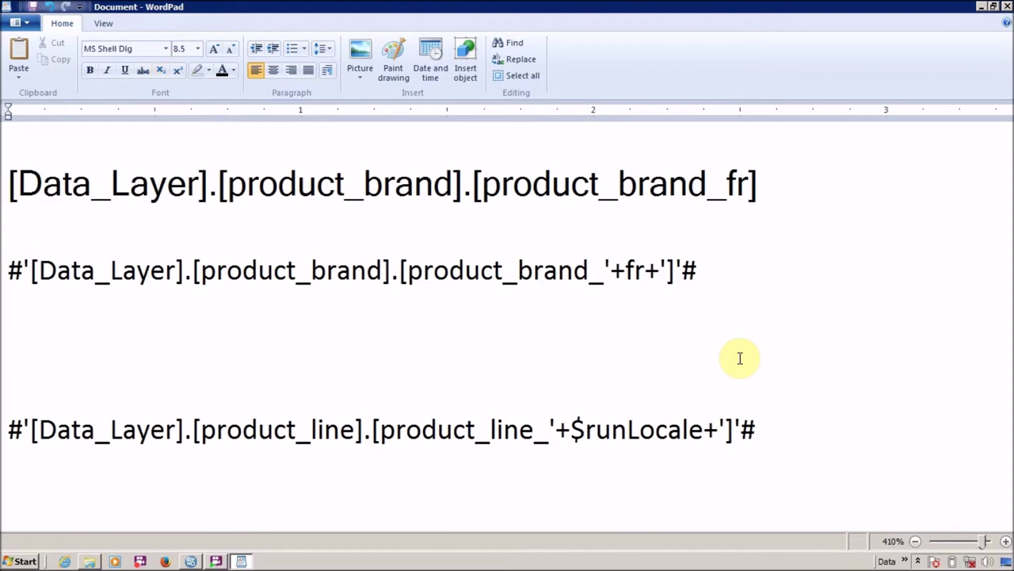
key(Down)
key(Down)
key(Delete)
Copy the $runLocale parameter from the product_line macro expression.
key(End)
key(Left)
key(Left)
key(Left)
key(Left)
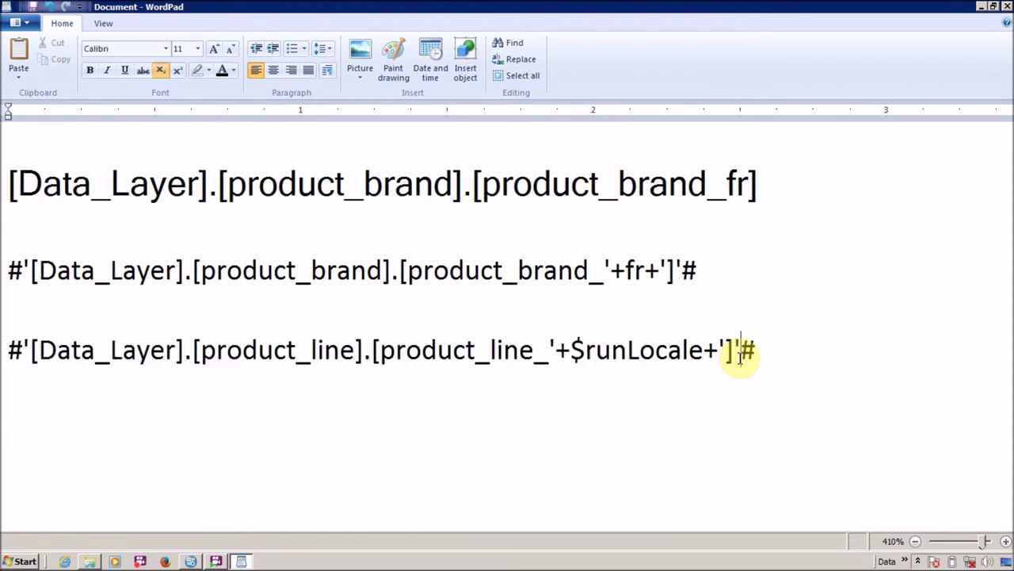
key(Left)
key(Left)
key(shift+Left)
key(shift+Left)
key(shift+Left)
key(shift+Left)
key(shift+Left)
key(shift+Left)
key(shift+Left)
key(shift+Left)
key(shift+Left)
key(ctrl+c)
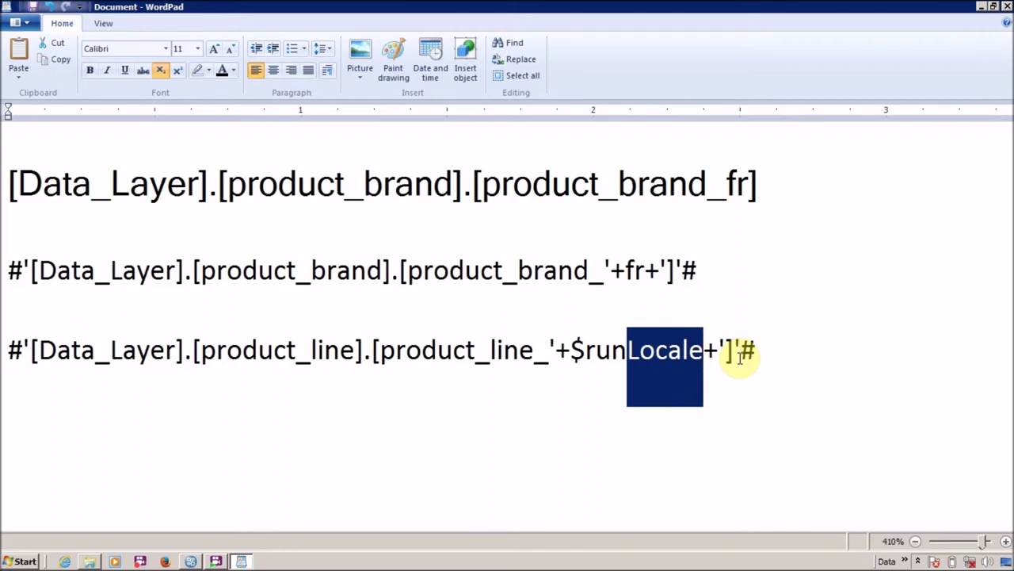
Replace fr in the product_brand macro expression with the copied $runLocale parameter.
key(Up)
key(Up)
key(Up)
key(Up)
key(Down)
key(Right)
key(Right)
key(Right)
key(Left)
key(shift+Right)
key(shift+Right)
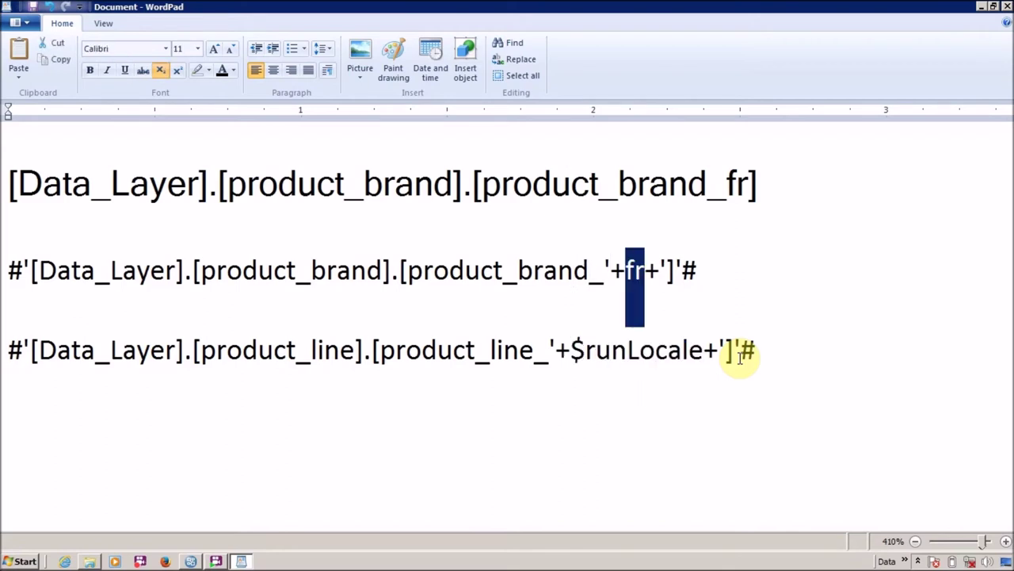
key(ctrl+v)
Review the product_brand and product_line macro expressions in the WordPad document.
key(End)
key(Home)
key(shift+Down)
key(shift+Down)
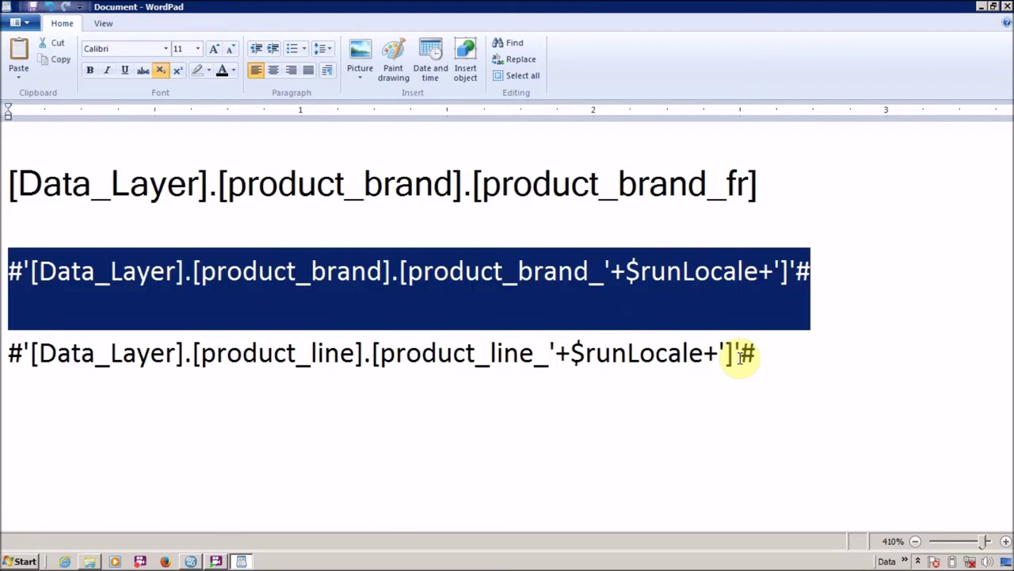
key(Right)
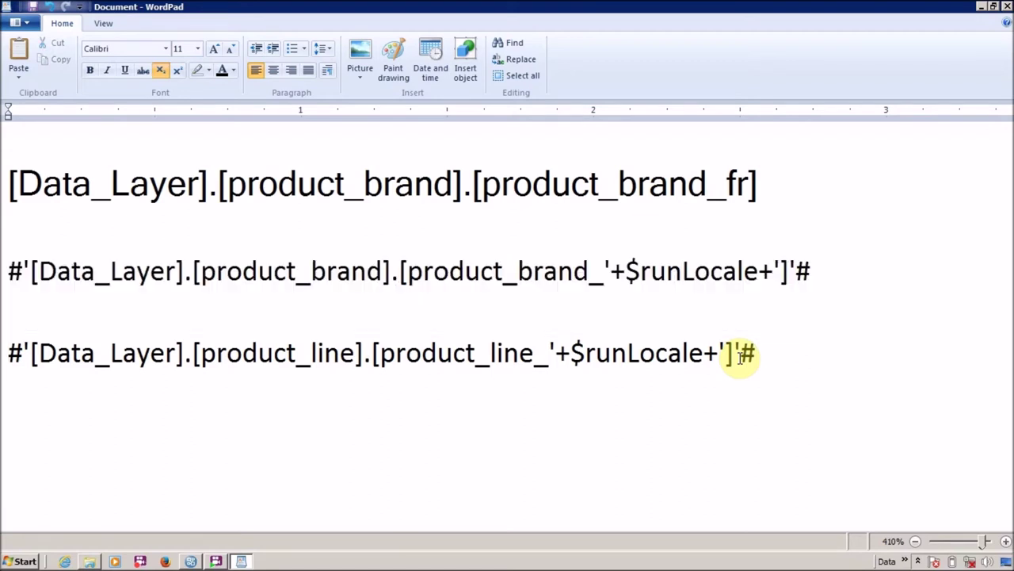
key(shift+Down)
key(shift+Down)
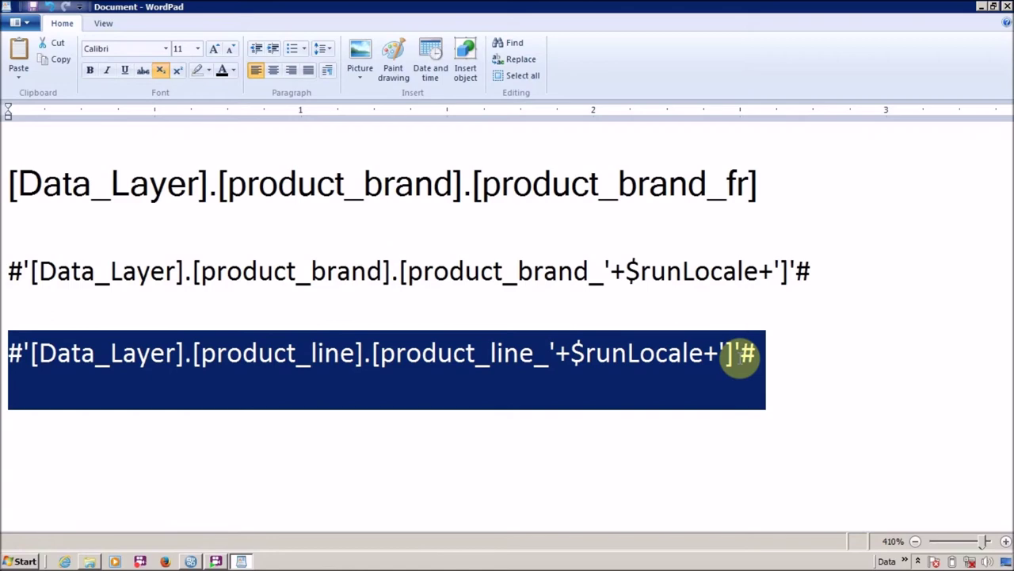
Switch to Framework Manager and insert the Langauge_Lookup parameter map before $runLocale in the Product Line expression.
key(alt+Tab)
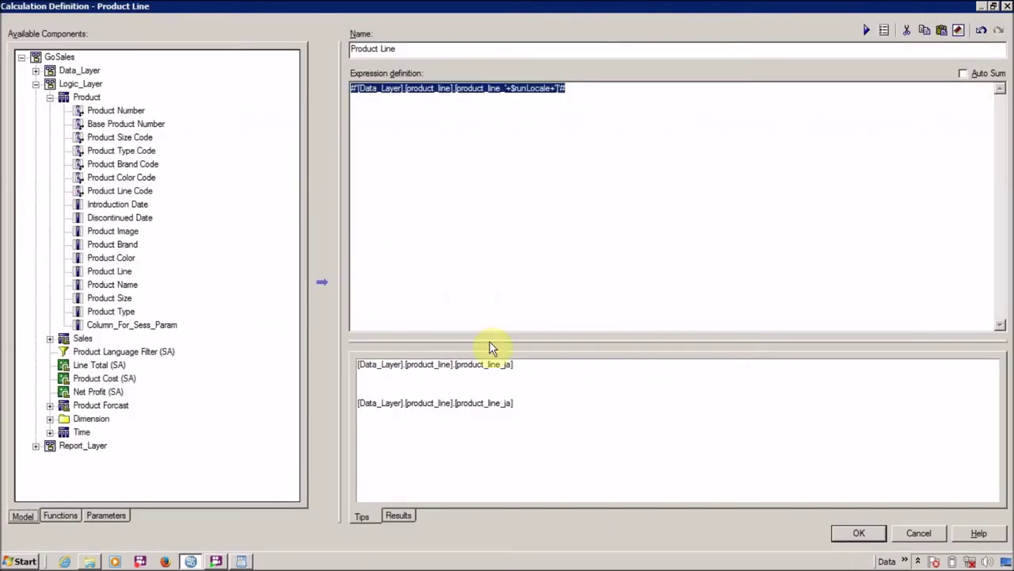
click(49, 97)
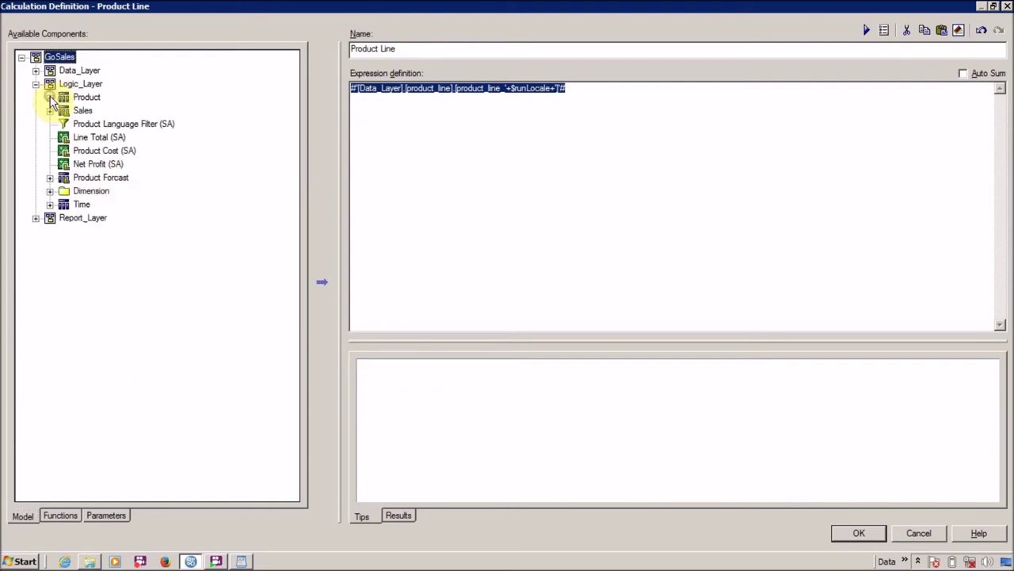
click(108, 515)
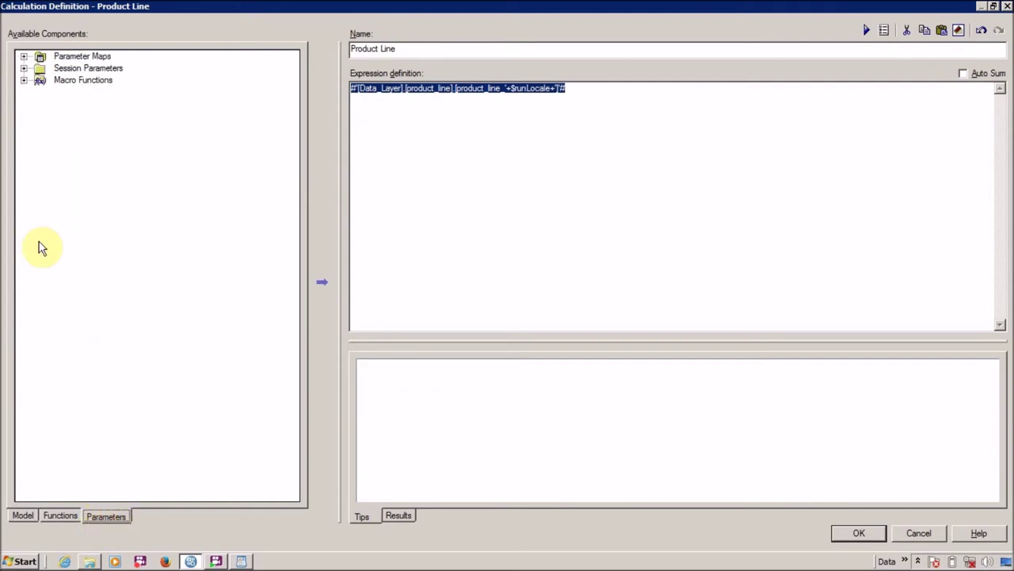
click(24, 56)
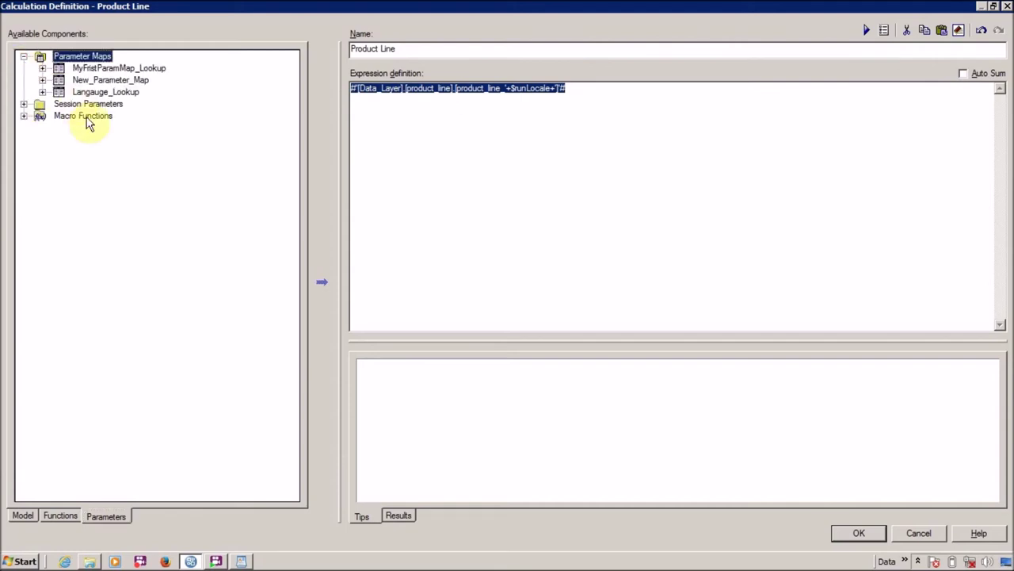
click(76, 94)
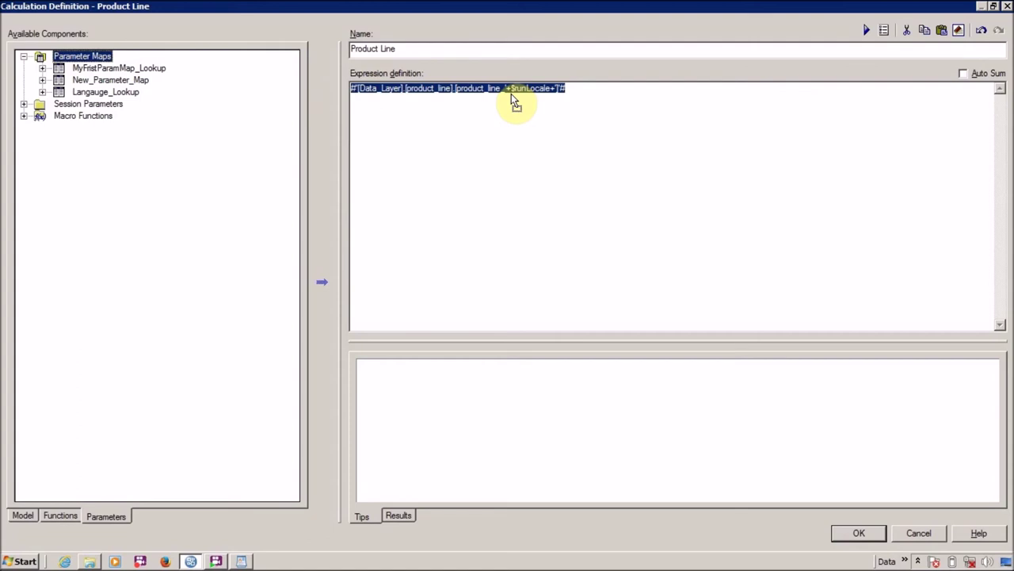
drag(513, 99, 512, 95)
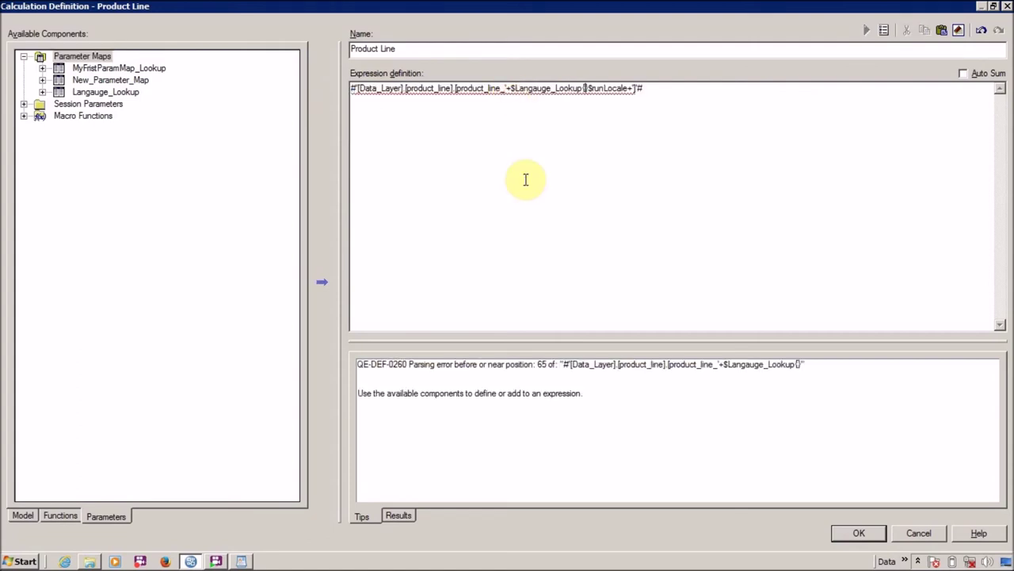
Move $runLocale inside the braces of $Langauge_Lookup in the Product Line expression.
key(shift+Right)
key(shift+Right)
key(shift+Right)
key(shift+Right)
key(shift+Right)
key(shift+Right)
key(shift+Right)
key(shift+Right)
key(ctrl+x)
key(Left)
key(ctrl+v)
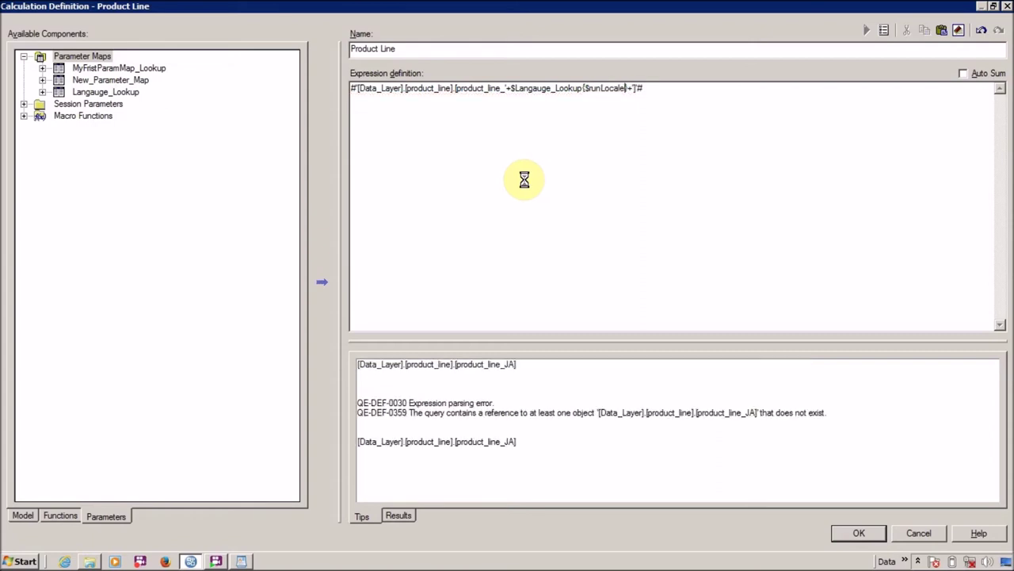
Copy the $Langauge_Lookup text from the Product Line expression.
key(shift+Left)
key(shift+Left)
key(shift+Left)
key(shift+Left)
key(shift+Left)
key(shift+Left)
key(shift+Left)
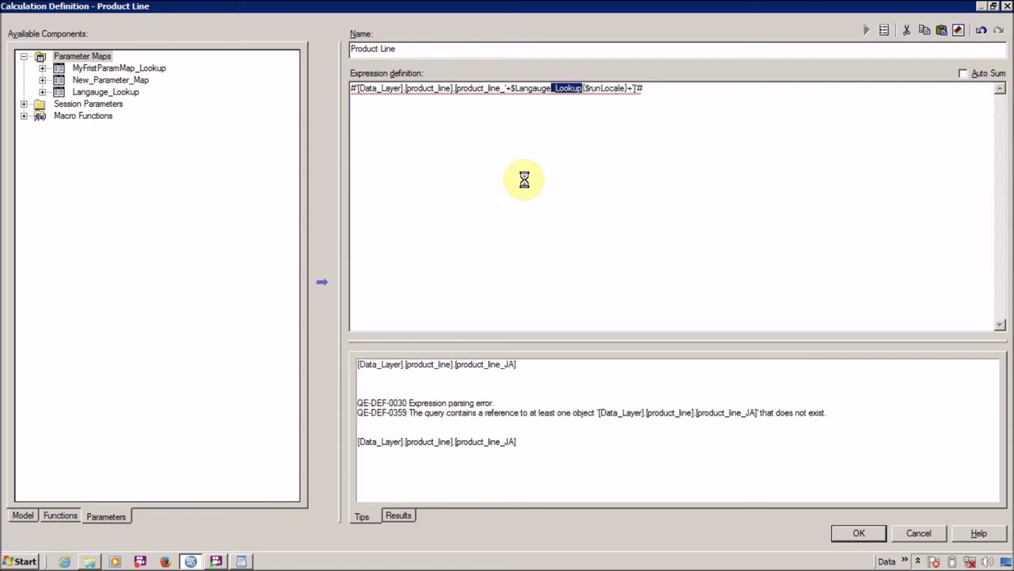
key(shift+Left)
key(shift+Left)
key(shift+Left)
key(shift+Left)
key(shift+Left)
key(shift+Left)
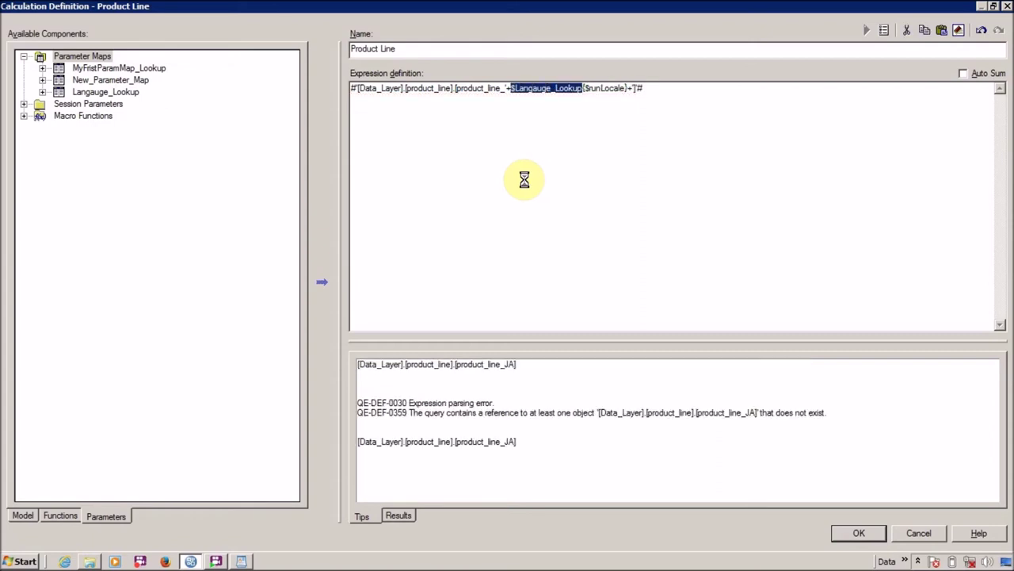
Switch to WordPad, break the product_line macro before $runLocale, and paste $Langauge_Lookup at the end of its first part.
key(alt+Tab)
key(Right)
key(Left)
key(Left)
key(Left)
key(Left)
key(Left)
key(Left)
key(Left)
key(Left)
key(Left)
key(Left)
key(Left)
key(Left)
key(Left)
key(Left)
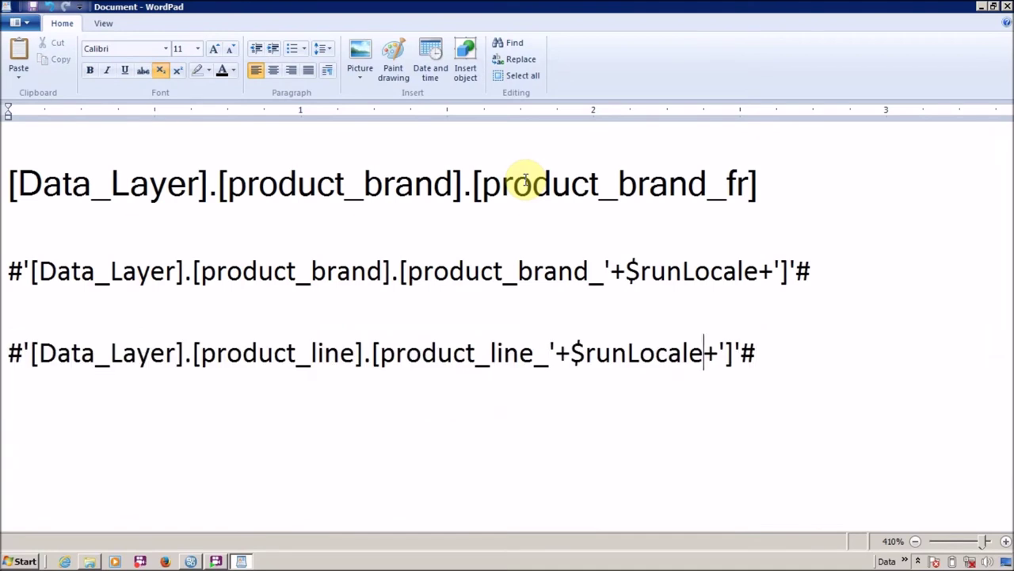
key(Left)
key(Return)
key(Left)
key(ctrl+v)
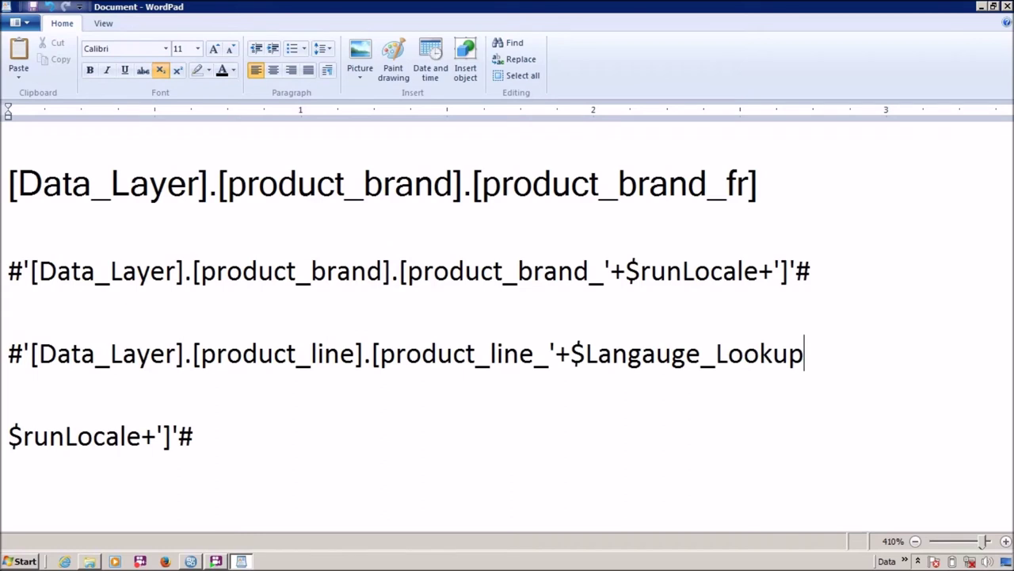
Add empty braces after $Langauge_Lookup and cut $runLocale from the line below.
text({})
double_click(142, 436)
key(shift+Home)
key(ctrl+x)
Paste $runLocale between the braces to make $Langauge_Lookup{$runLocale} in the product_line macro expression.
key(Up)
key(Up)
key(Up)
key(Up)
key(End)
key(Left)
key(Left)
key(Down)
key(Down)
key(Up)
key(Right)
key(Right)
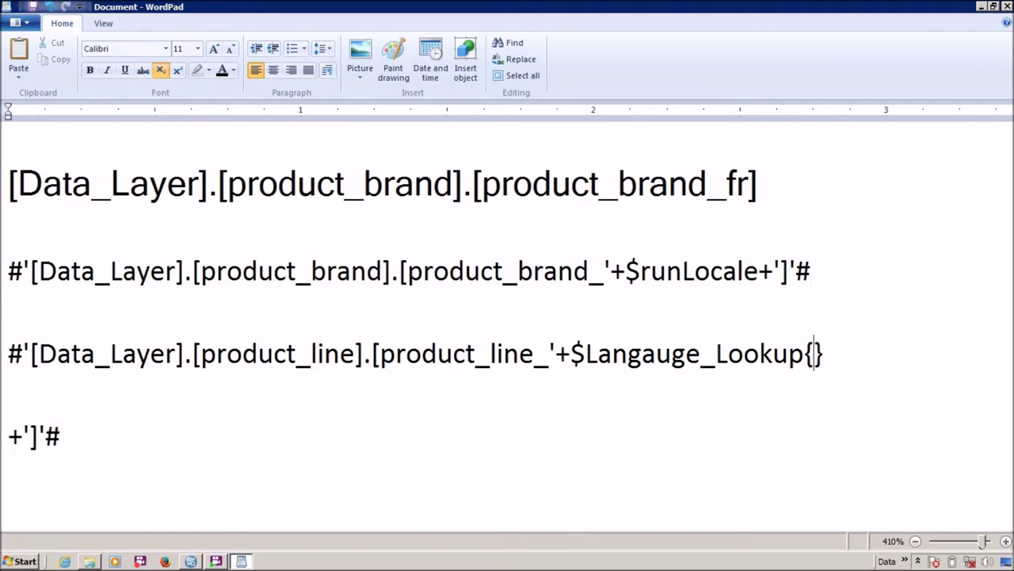
key(Up)
key(Down)
key(Down)
key(Up)
key(ctrl+v)
key(Right)
key(Left)
key(BackSpace)
key(Right)
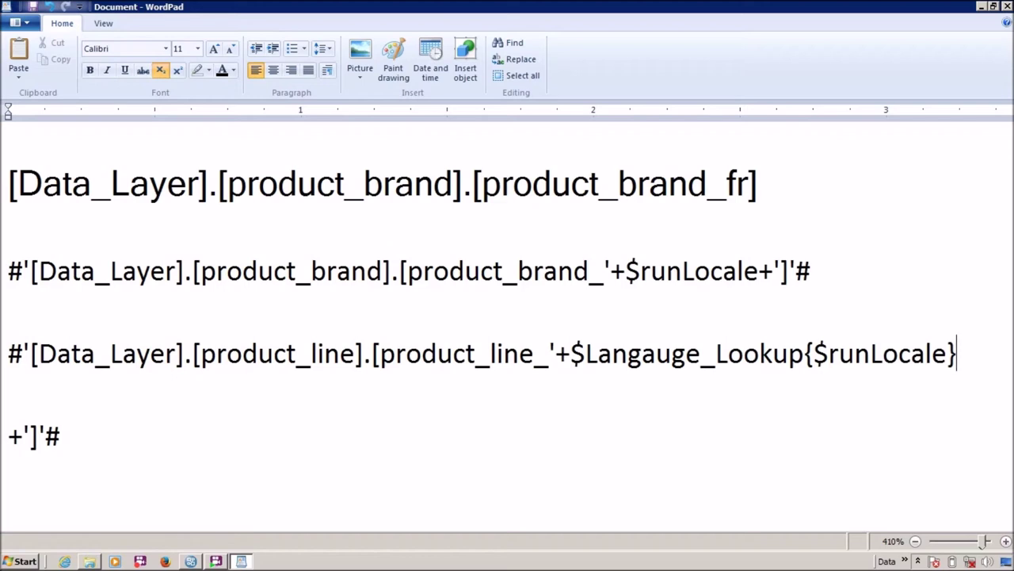
Join the remaining +']'# onto the product_line macro line in the WordPad document.
key(Delete)
key(End)
key(shift+Home)
key(Down)
key(shift+End)
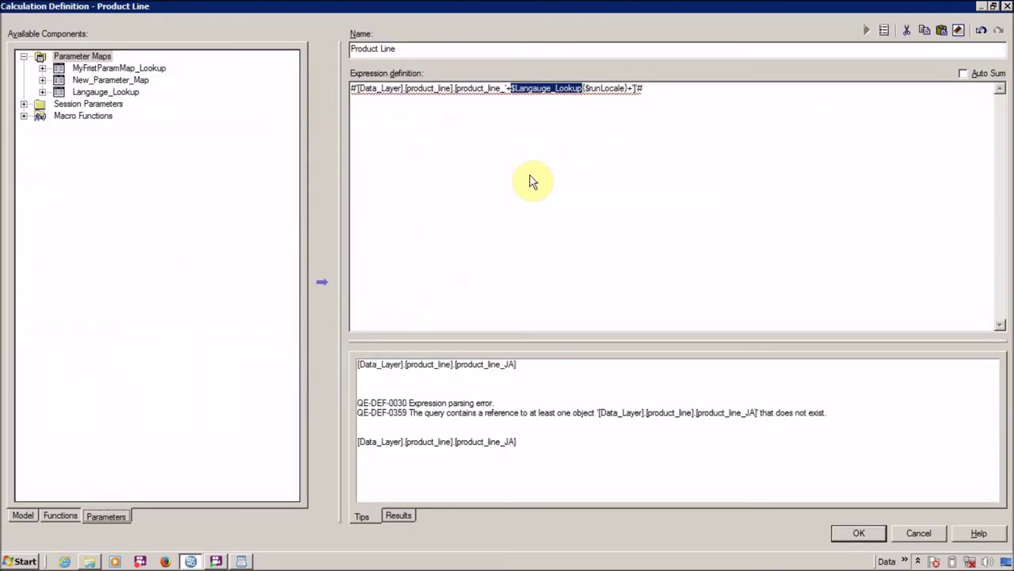
Try to accept the lookup macro expression for Product Line in Framework Manager, and decline to save it.
key(ctrl+v)
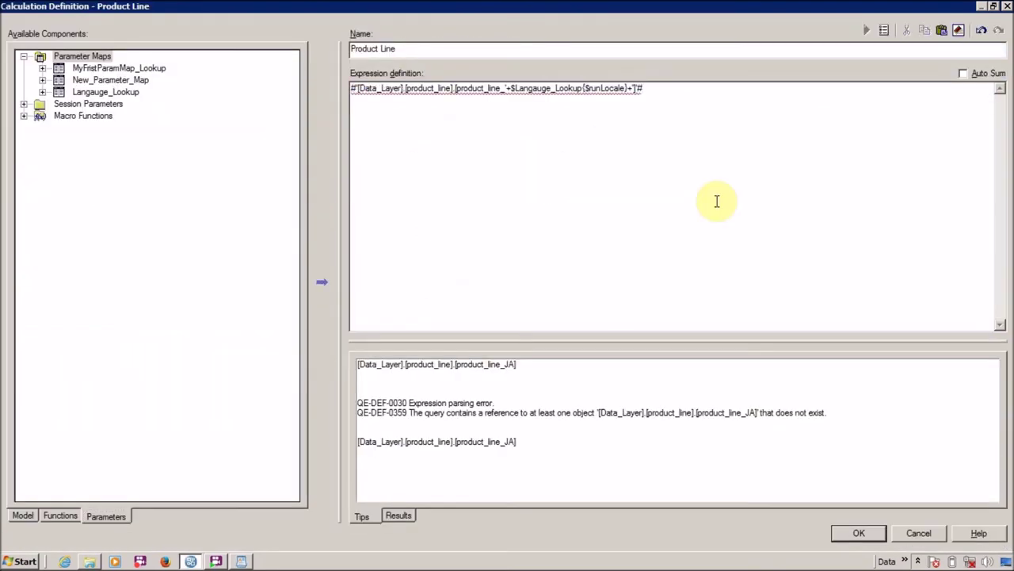
click(862, 533)
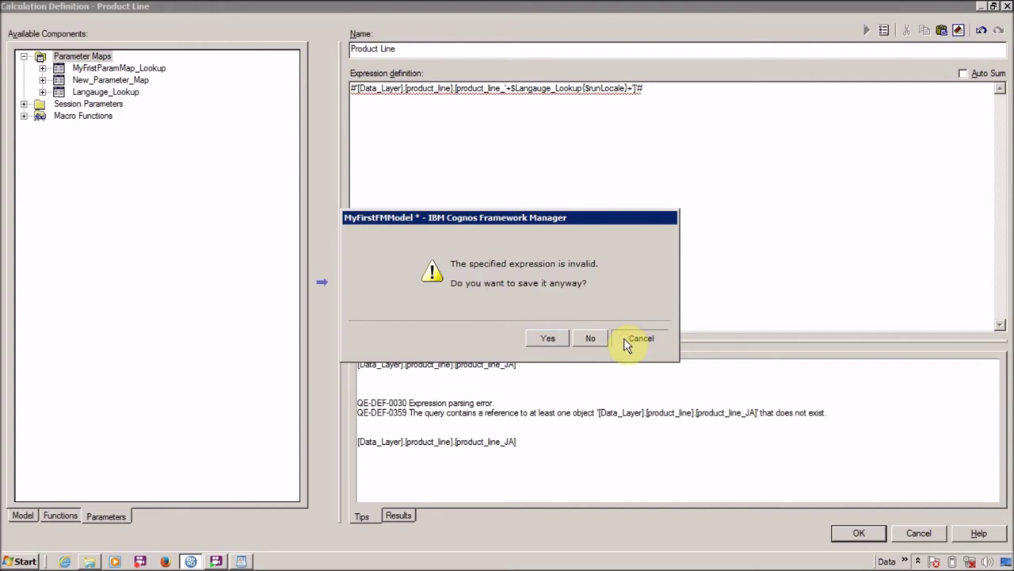
click(592, 326)
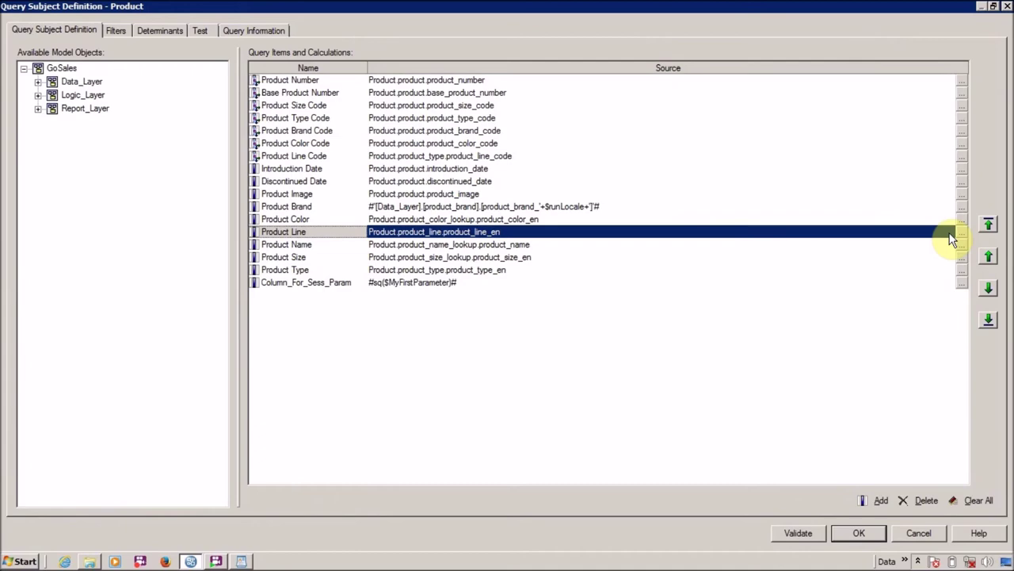
Reopen the Product Line calculation in a maximized window and paste the $Langauge_Lookup{$runLocale} macro expression into it.
click(961, 232)
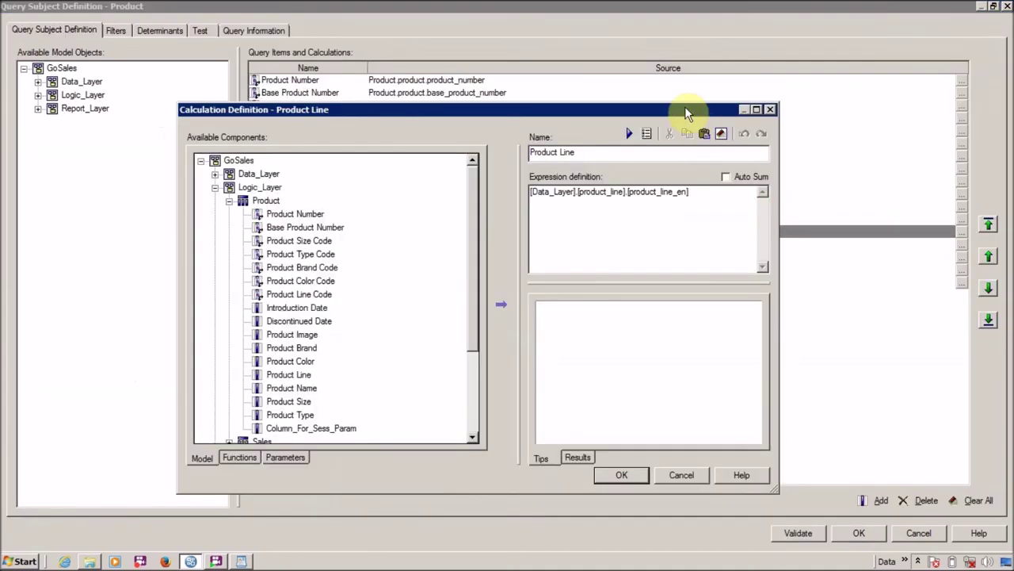
double_click(685, 106)
key(ctrl+a)
key(ctrl+v)
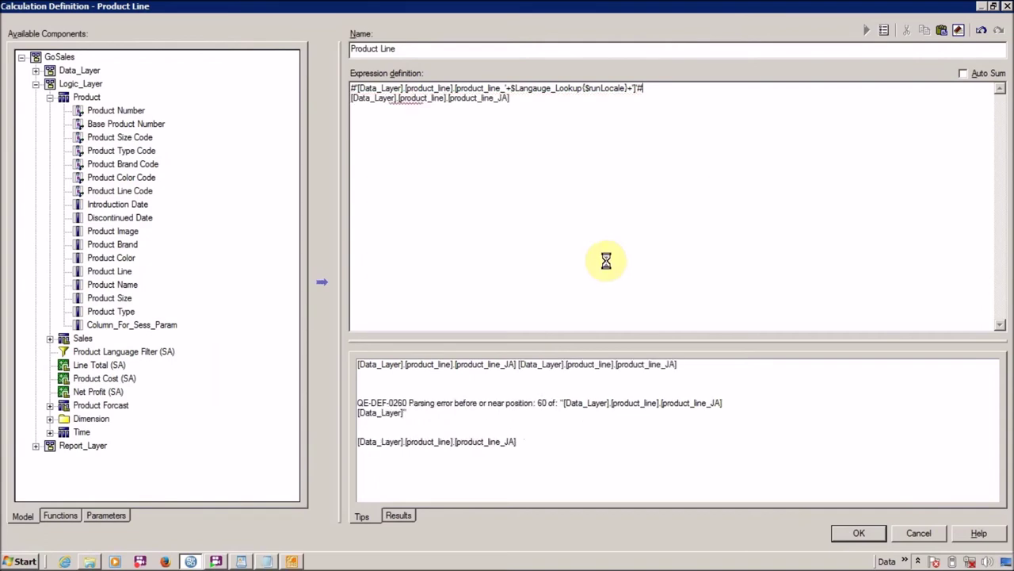
Try the plain reference [Data_Layer].[product_line].[product_line_ja] with a lowercase language suffix as the Product Line expression.
key(Delete)
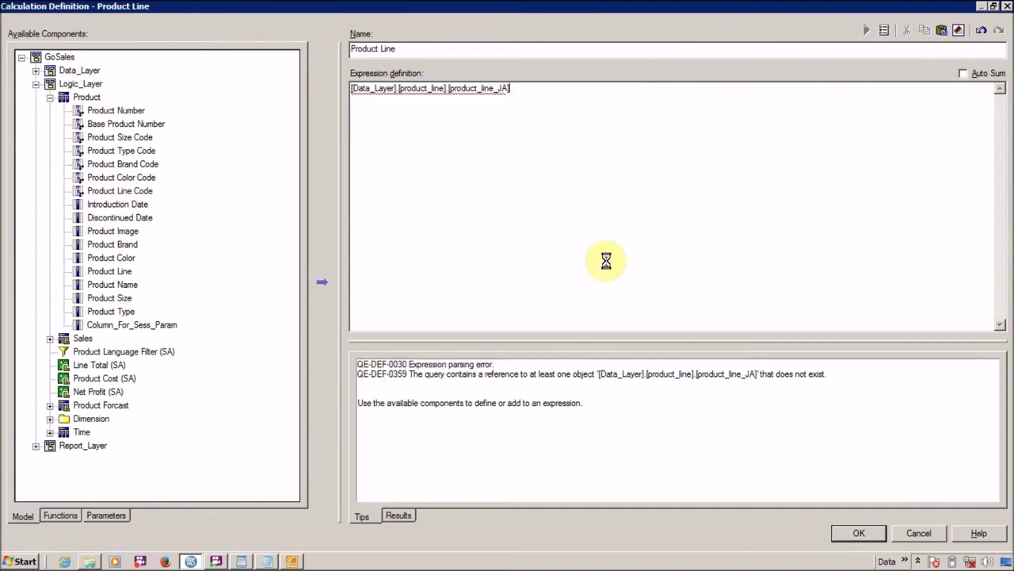
key(BackSpace)
key(BackSpace)
key(BackSpace)
text(ja)
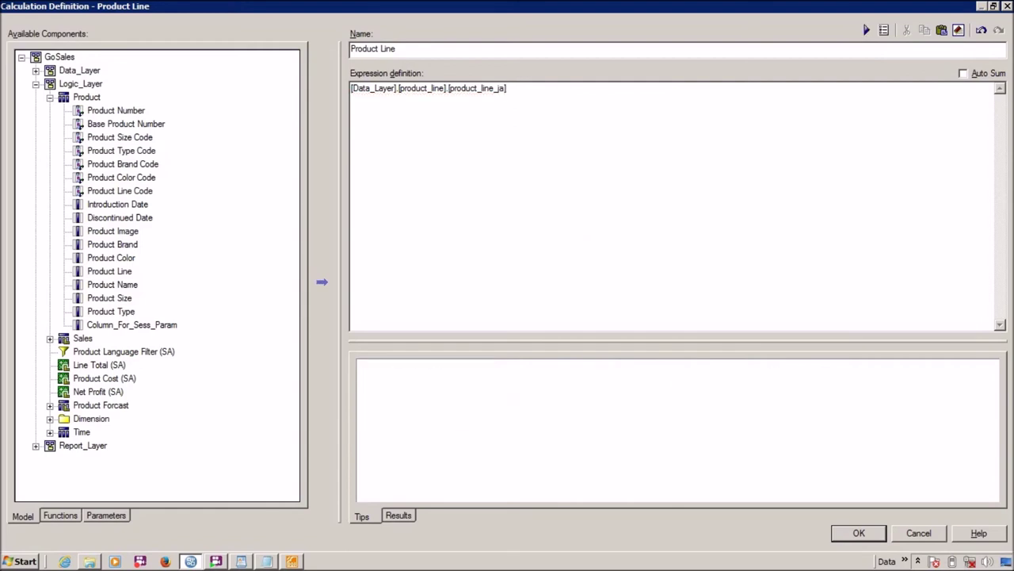
Set the Product Line expression to #'[Data_Layer].[product_line].[product_line_'+$Langauge_Lookup{$runLocale}+']'#, save it despite the validation warning, and accept the Product query subject definition.
key(ctrl+a)
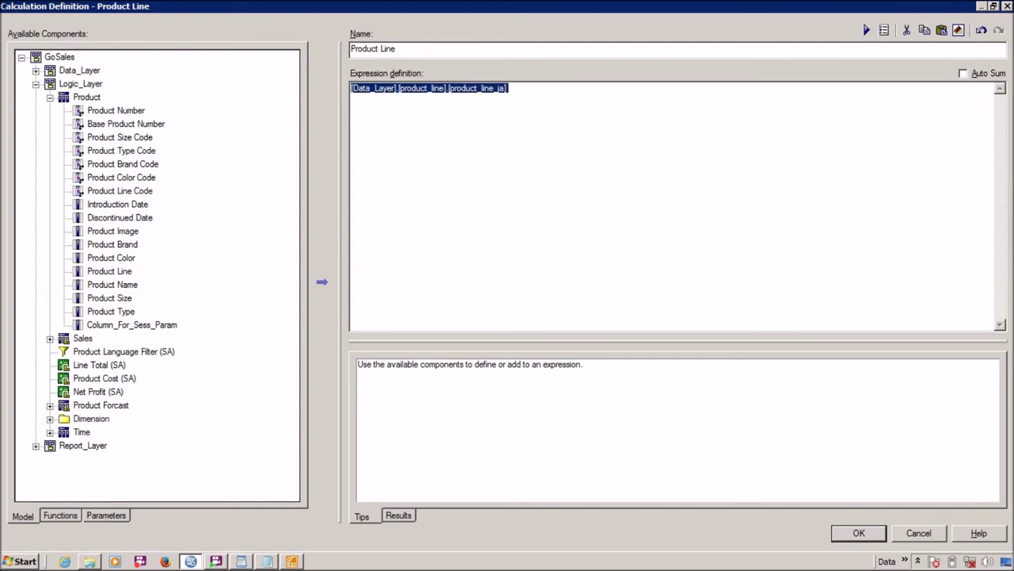
key(ctrl+v)
click(869, 536)
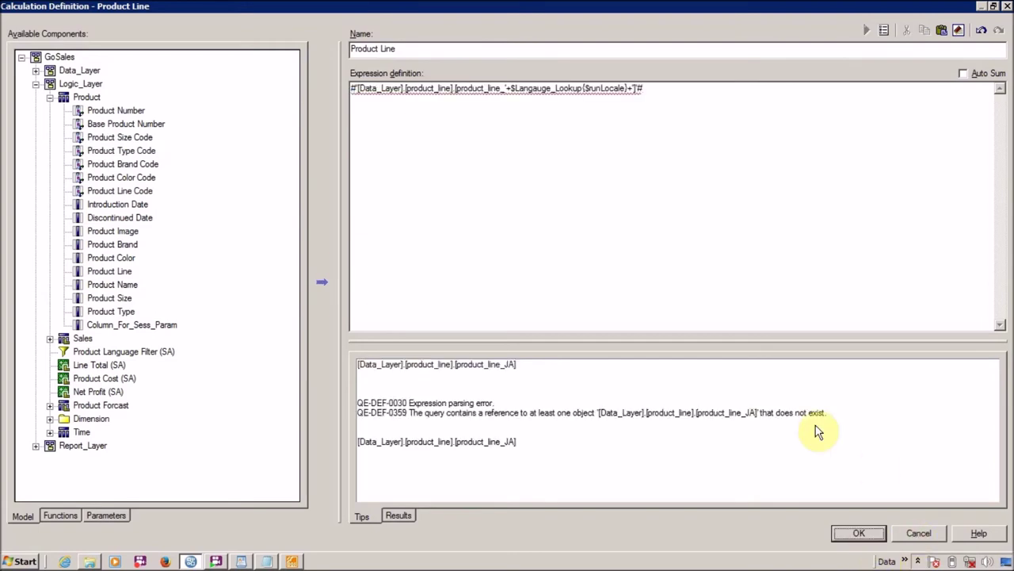
click(854, 532)
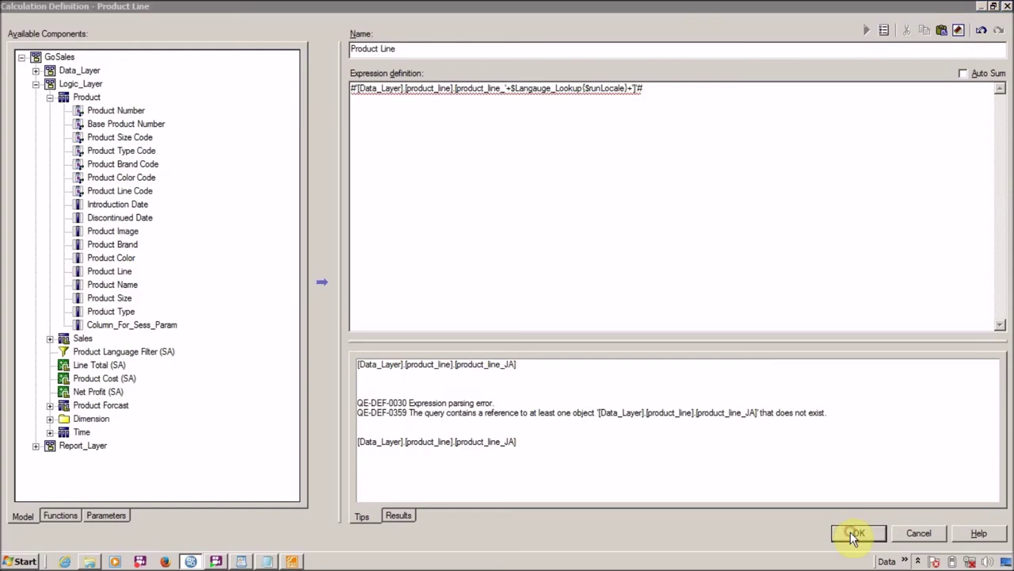
click(547, 339)
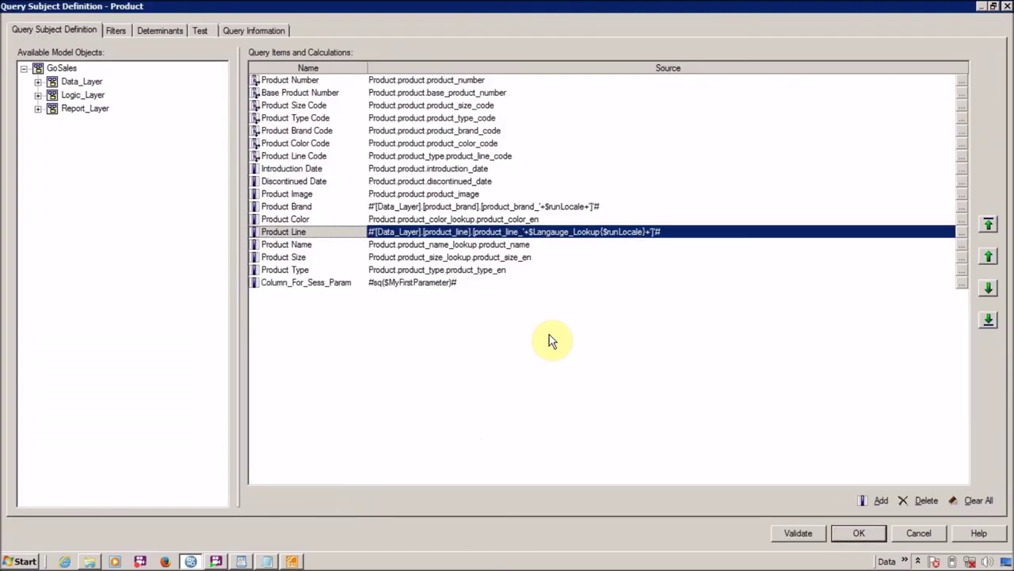
click(860, 532)
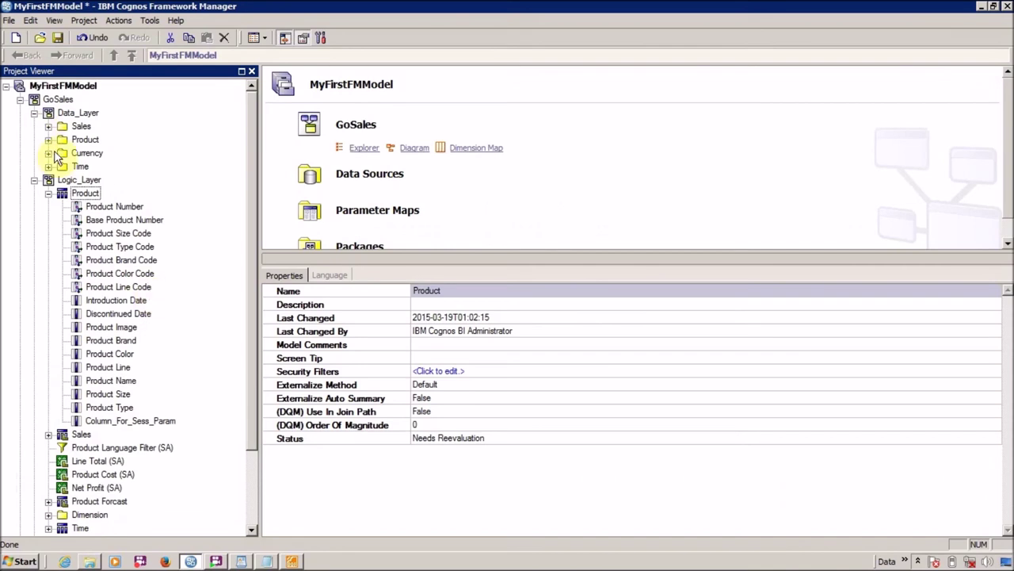
Examine the language suffixes of the product_color_lookup columns in the Data_Layer Product folder.
click(51, 153)
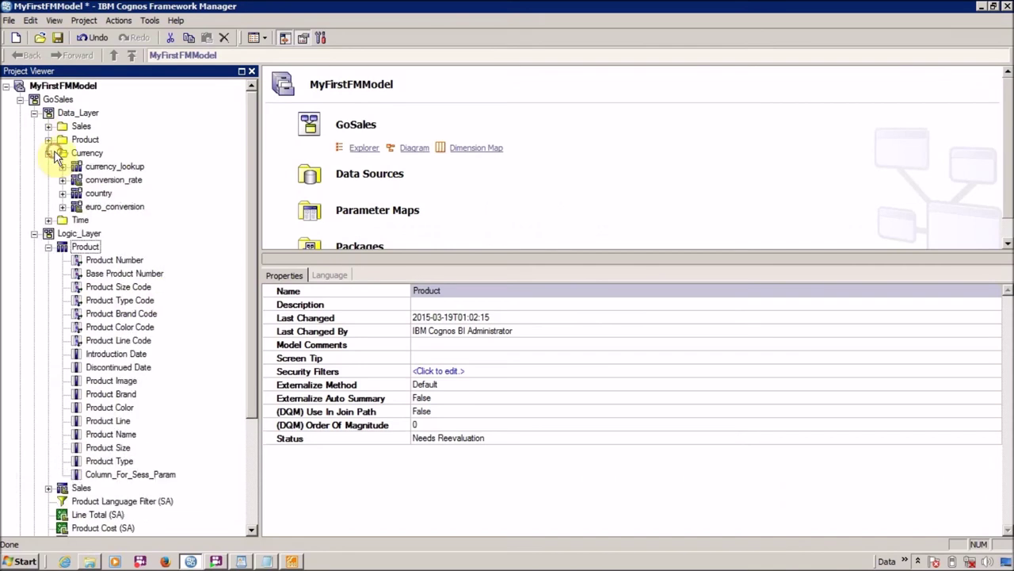
click(50, 140)
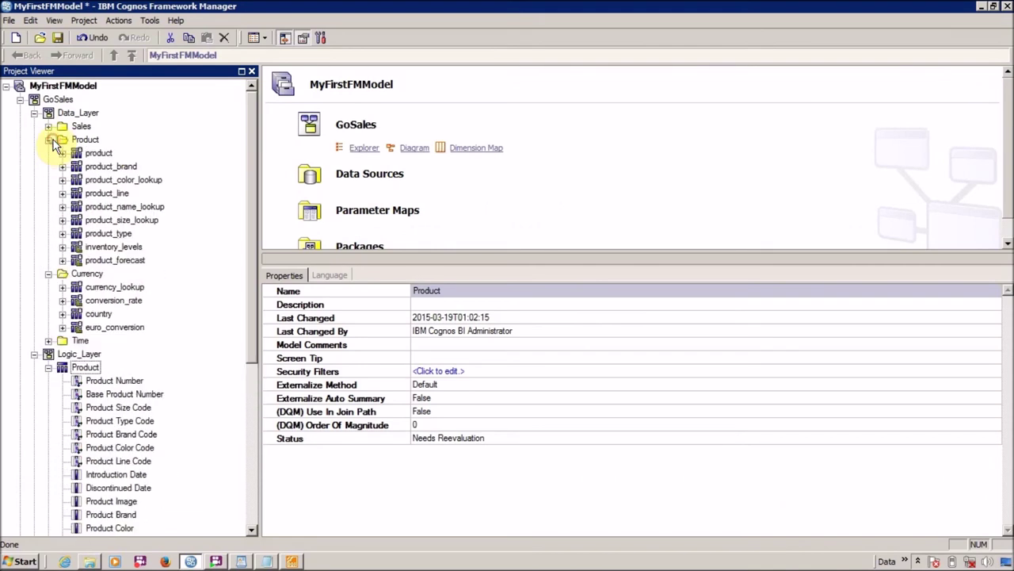
click(62, 180)
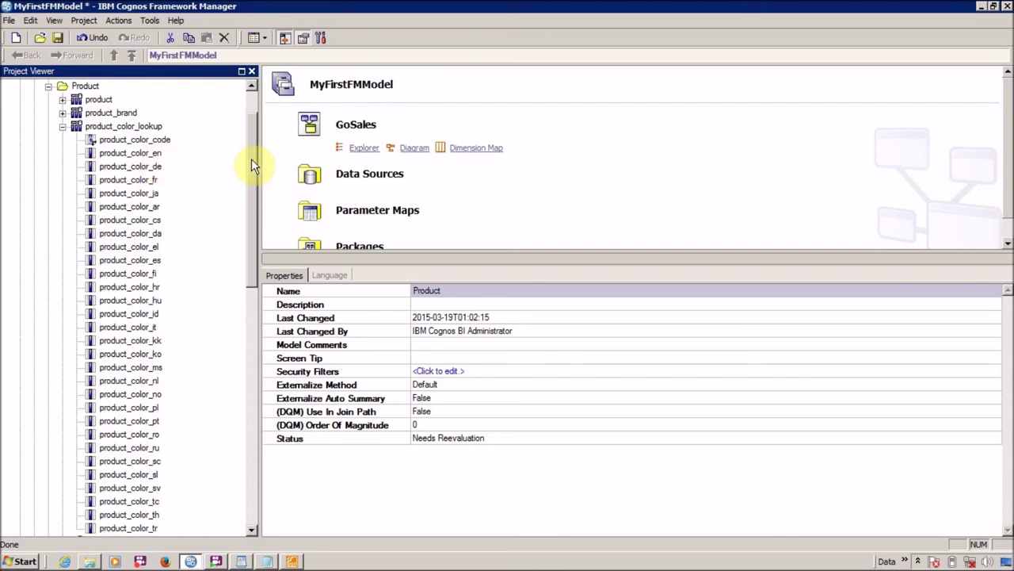
drag(251, 159, 254, 111)
click(48, 140)
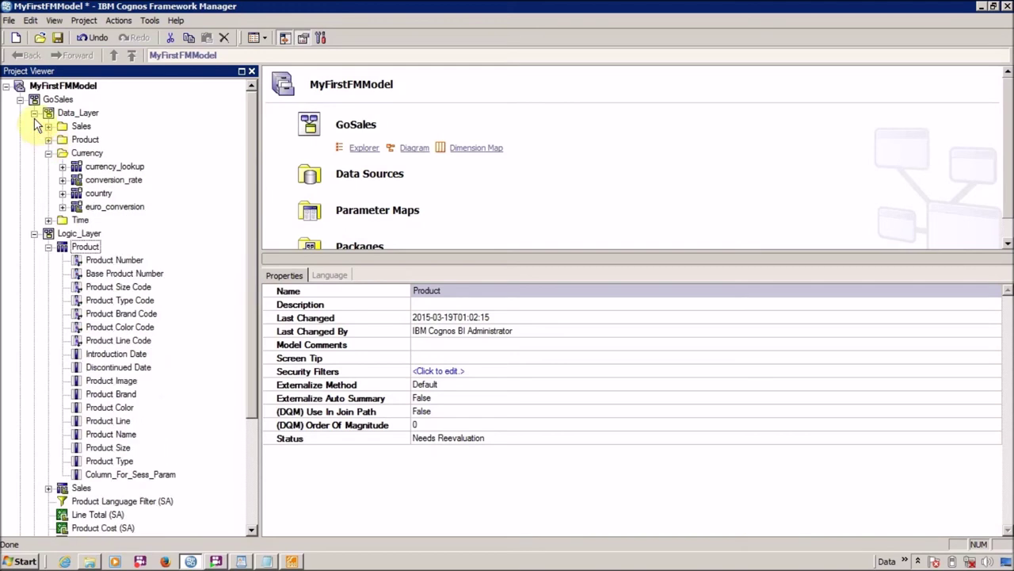
Try to change the value of the cs key in the Langauge_Lookup parameter map to lowercase cs.
click(20, 99)
double_click(62, 165)
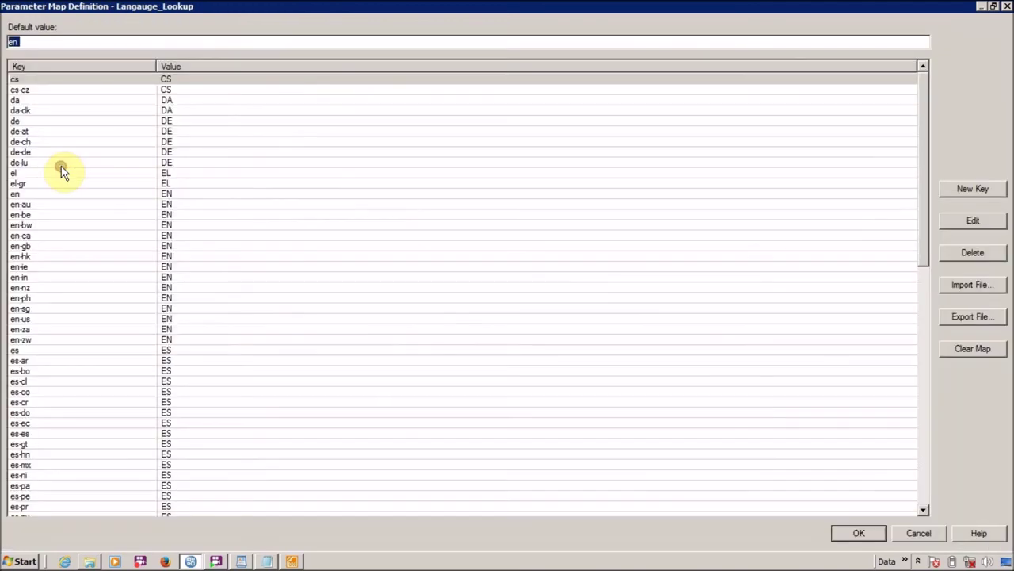
click(199, 215)
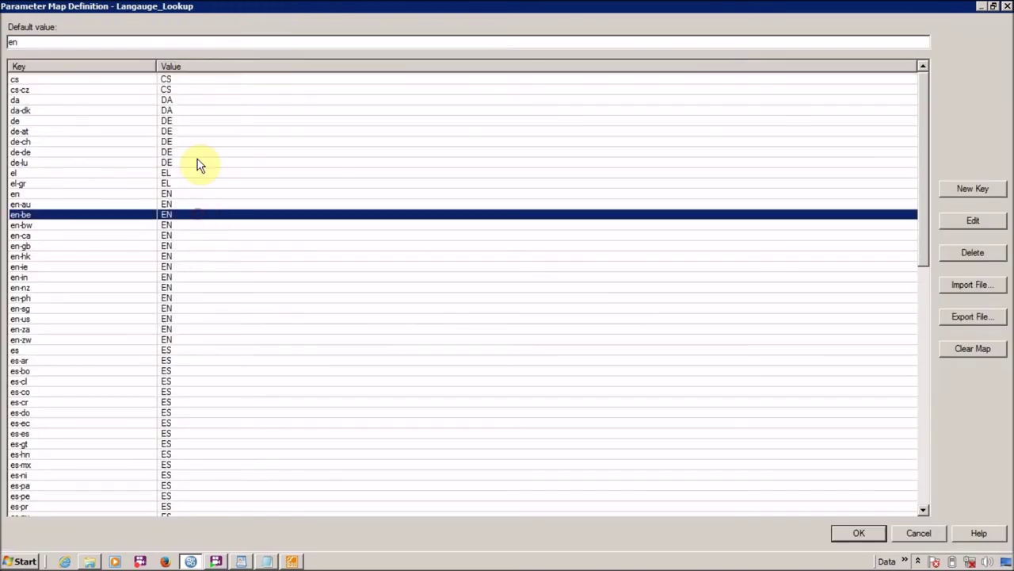
click(188, 80)
click(188, 80)
text(cs)
key(Return)
key(Tab)
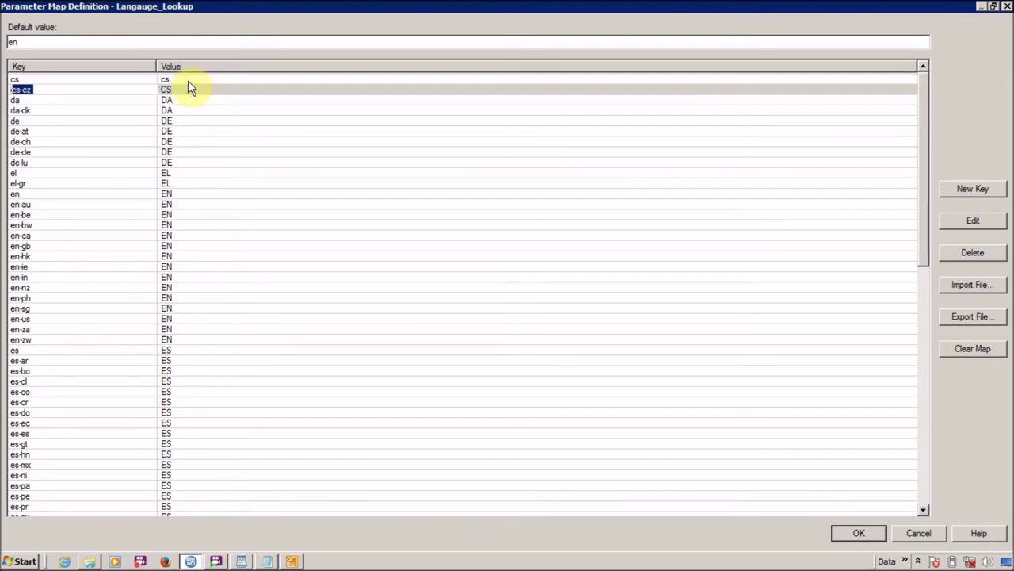
key(Return)
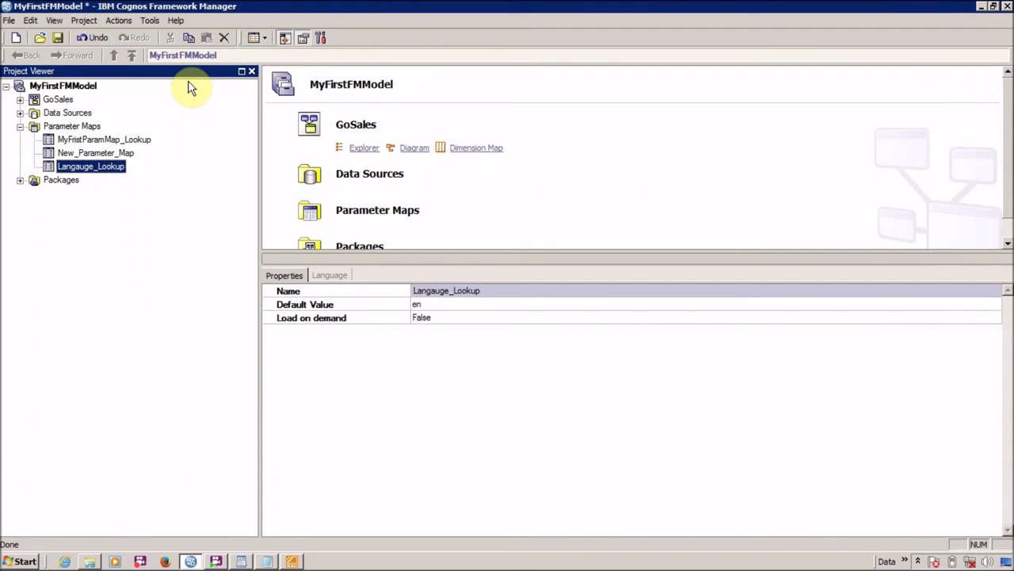
Switch to the models folder in Windows Explorer and duplicate Language_lookup.txt there, granting administrator permission for the copy.
key(alt+Tab)
key(alt+Tab)
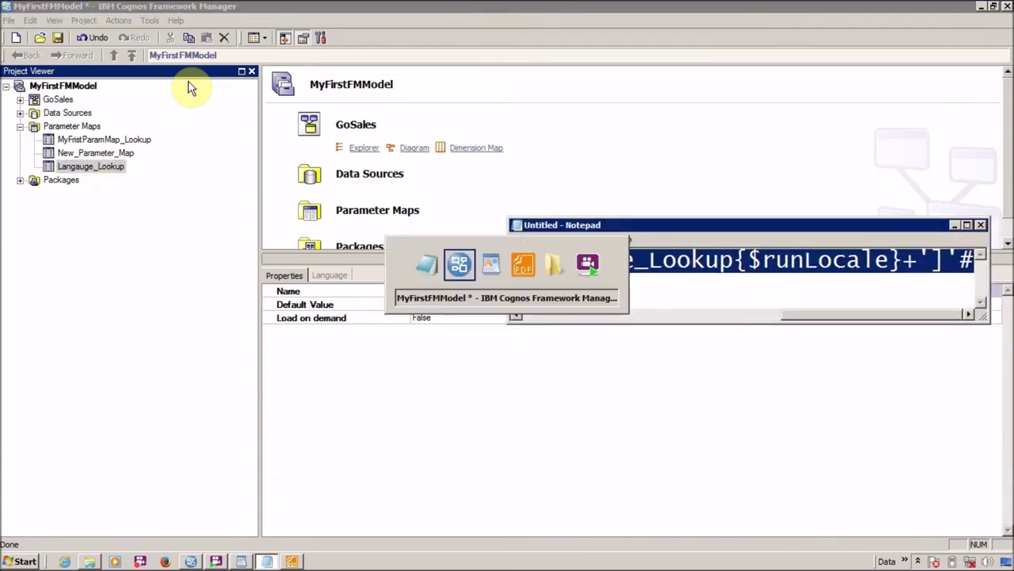
key(alt+Tab)
key(alt+Tab)
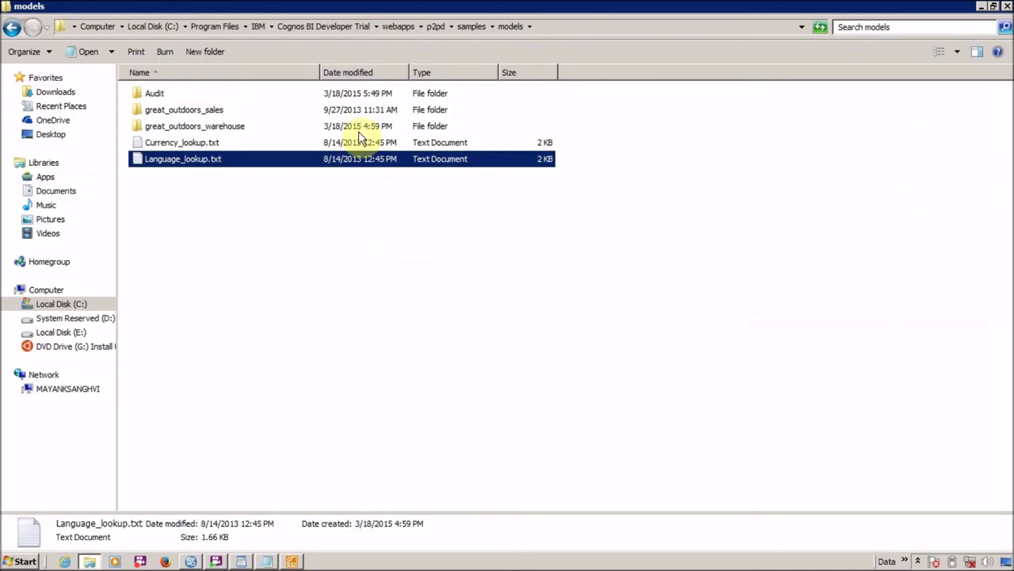
click(351, 189)
click(355, 160)
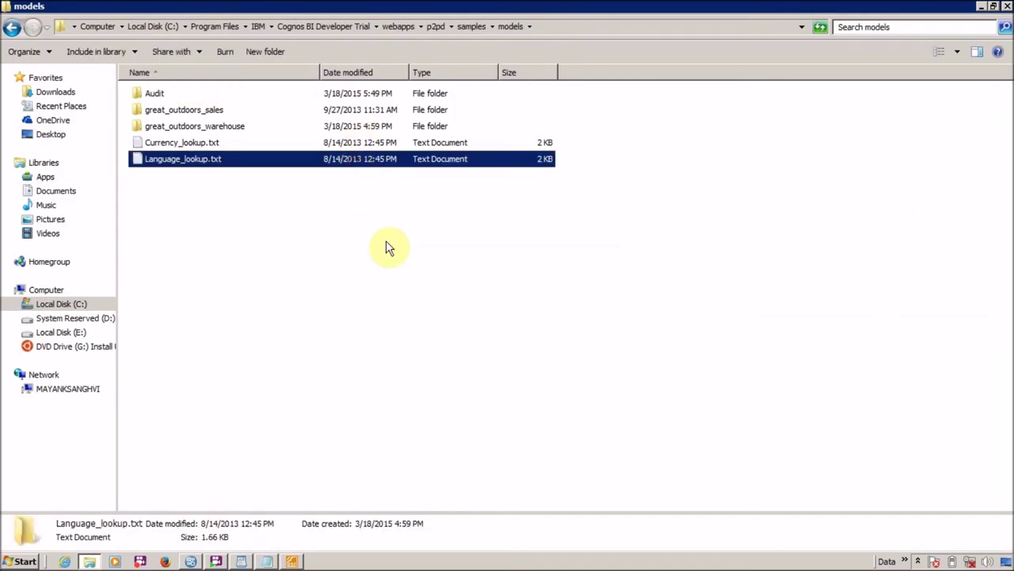
key(ctrl+v)
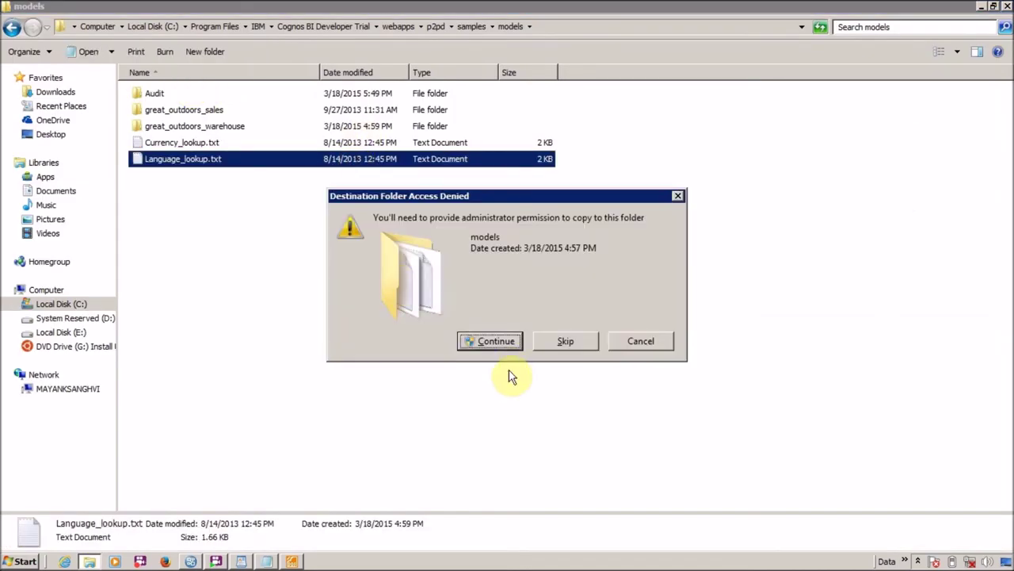
click(500, 346)
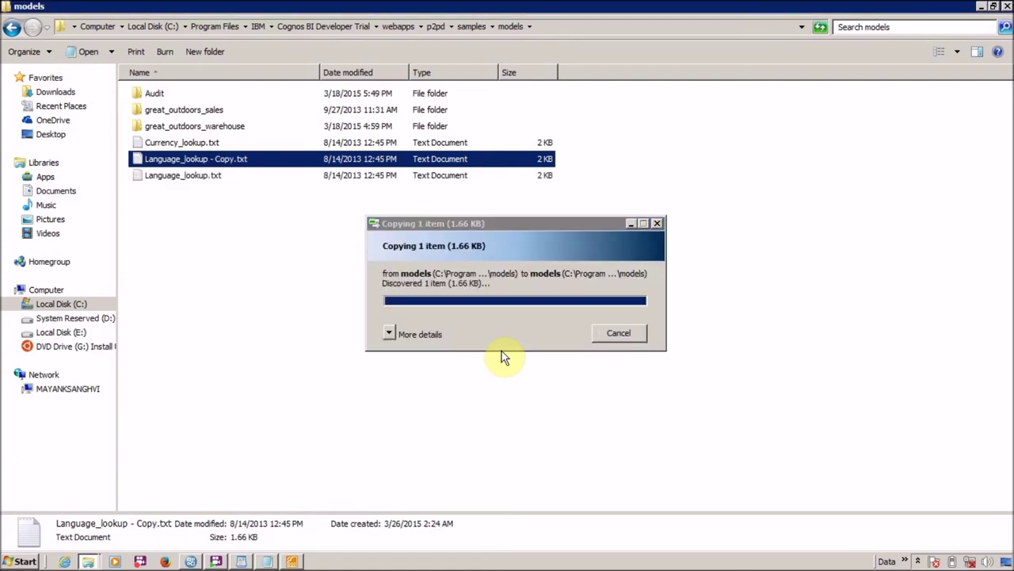
Open Language_lookup.txt in Notepad and convert the uppercase language codes in its value column to lowercase.
double_click(410, 175)
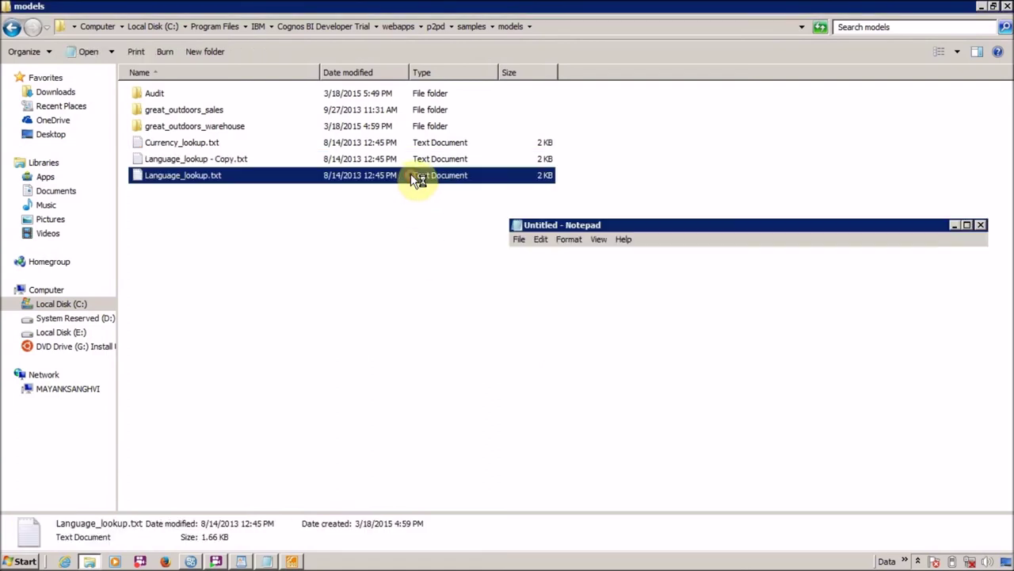
double_click(595, 227)
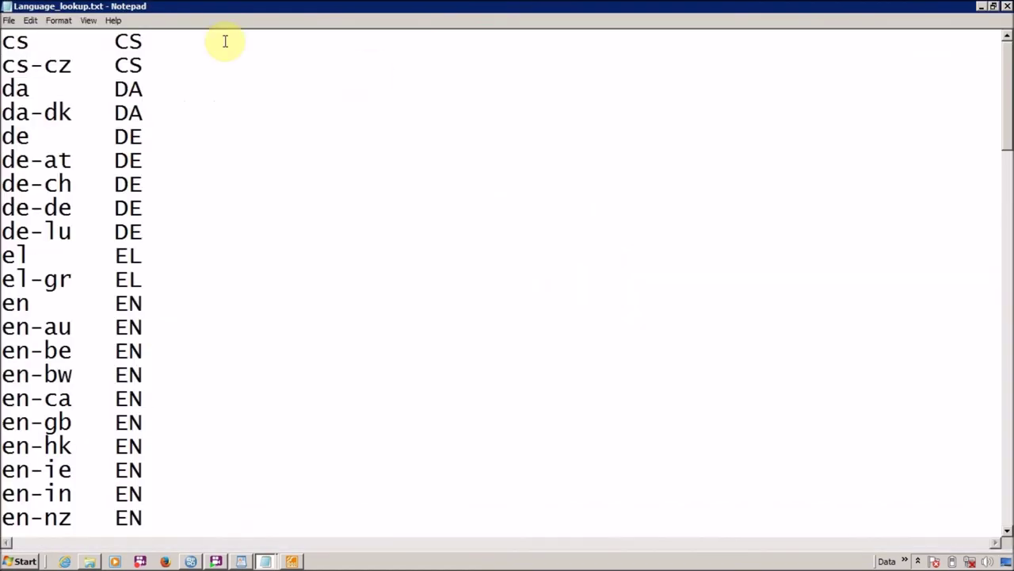
drag(143, 41, 111, 42)
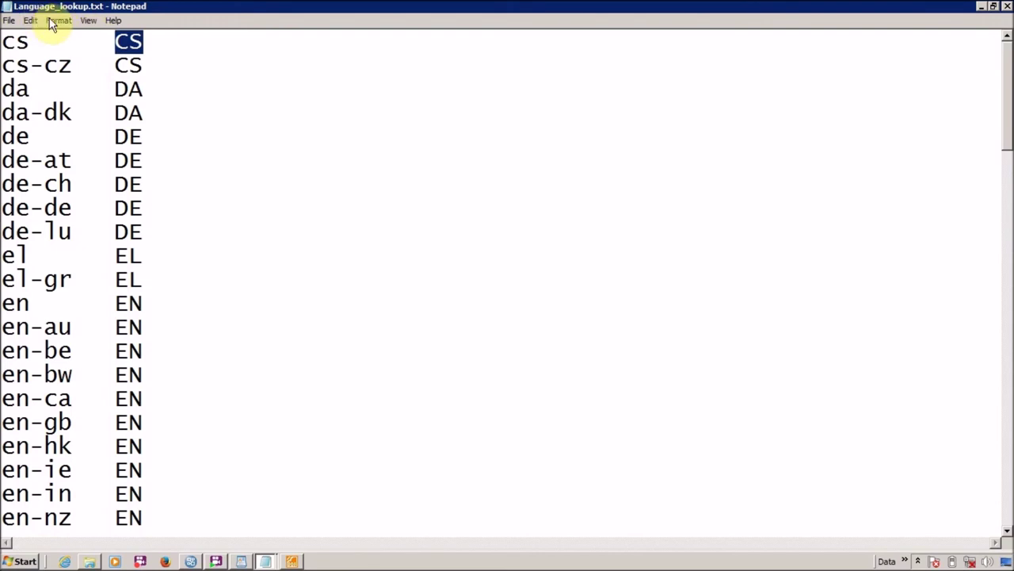
key(ctrl+h)
text(cs)
click(270, 153)
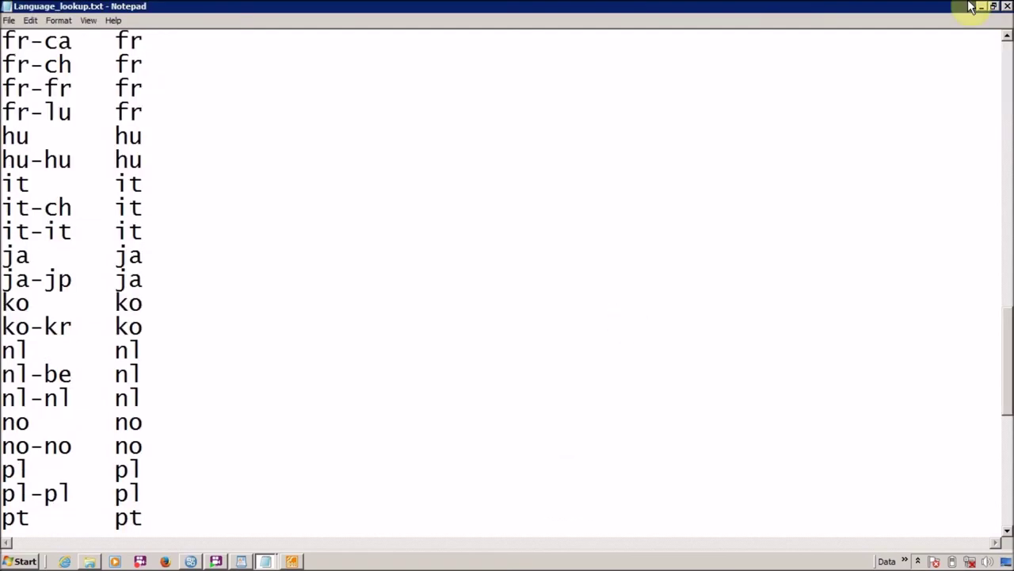
Save the edited text as Language_lookup.txt on the Desktop with Unicode encoding, check the lowercase values and close the file.
click(1006, 6)
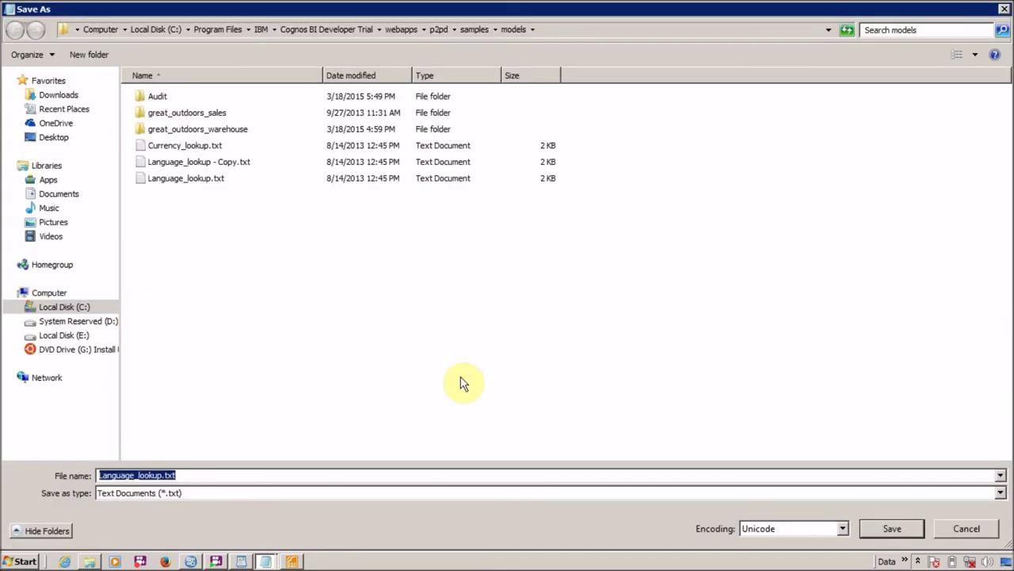
click(68, 138)
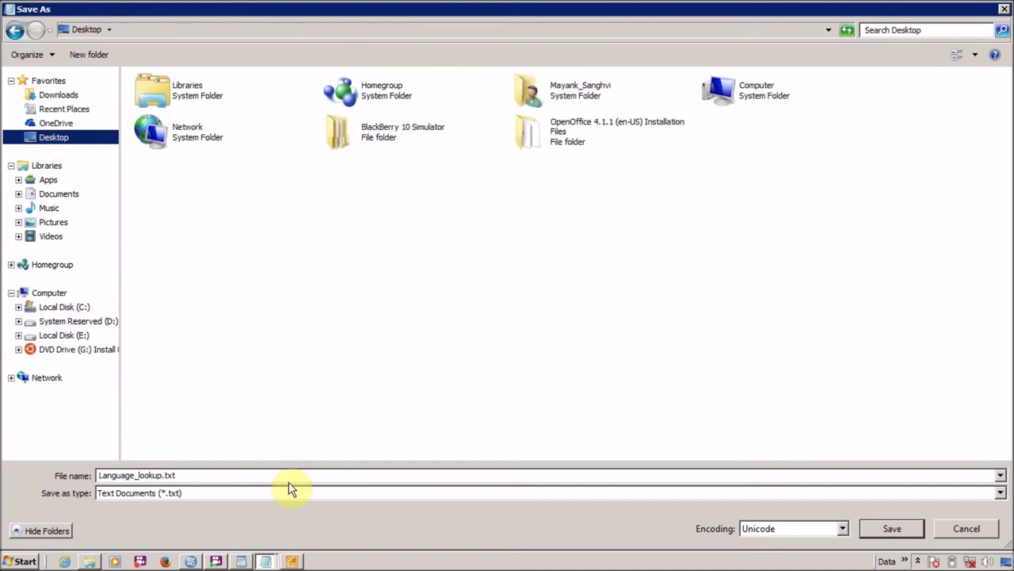
click(873, 530)
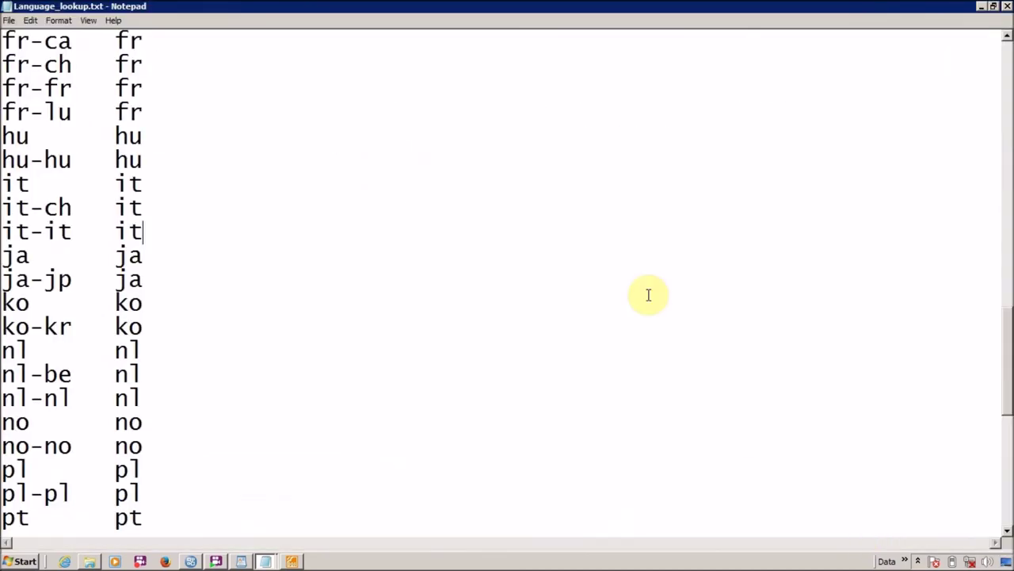
scroll(1006, 362, down, 7)
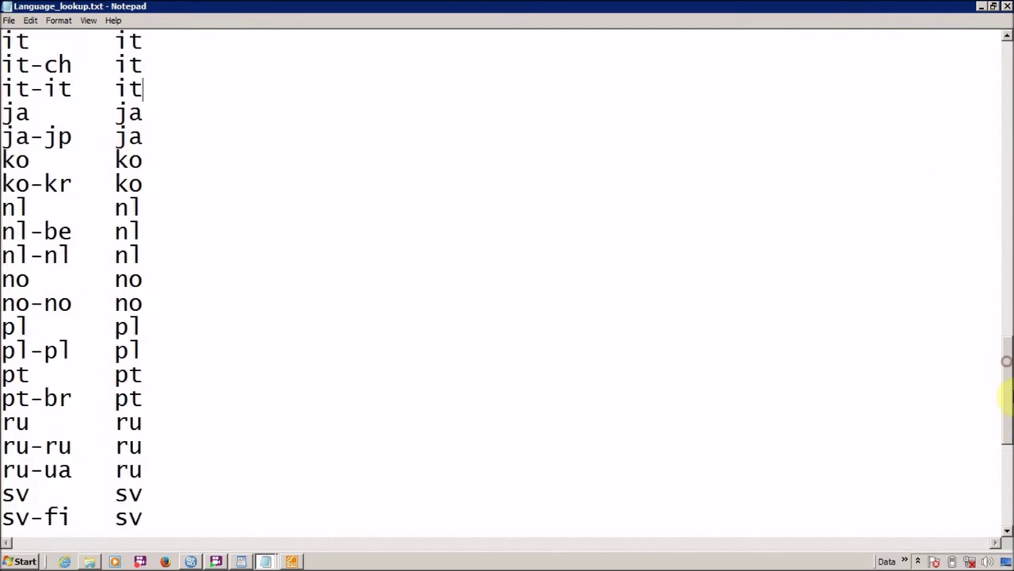
drag(1005, 499, 960, 88)
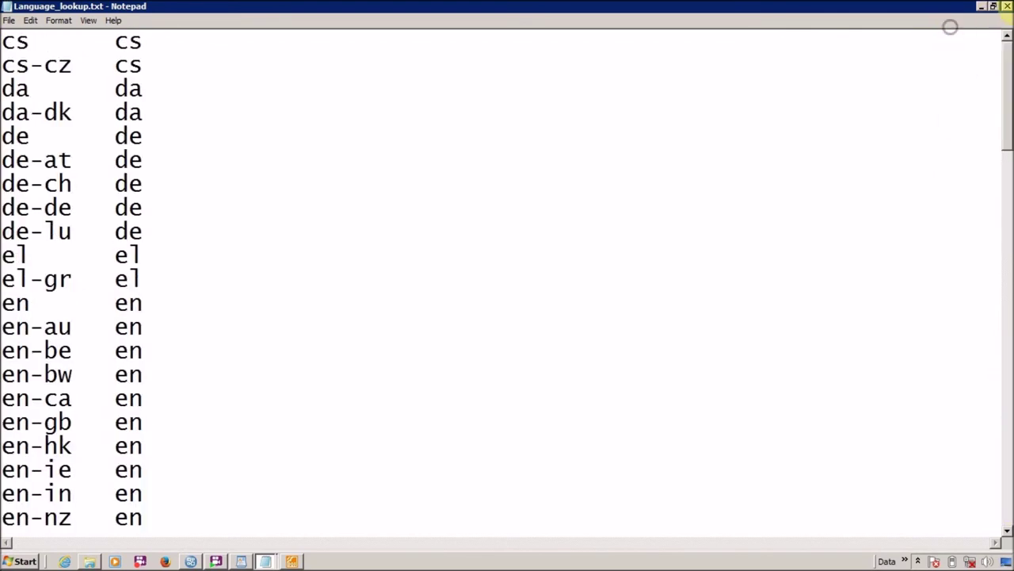
click(1008, 6)
Switch back to Framework Manager and review the keys and values in the Langauge_Lookup parameter map definition.
key(alt+Tab)
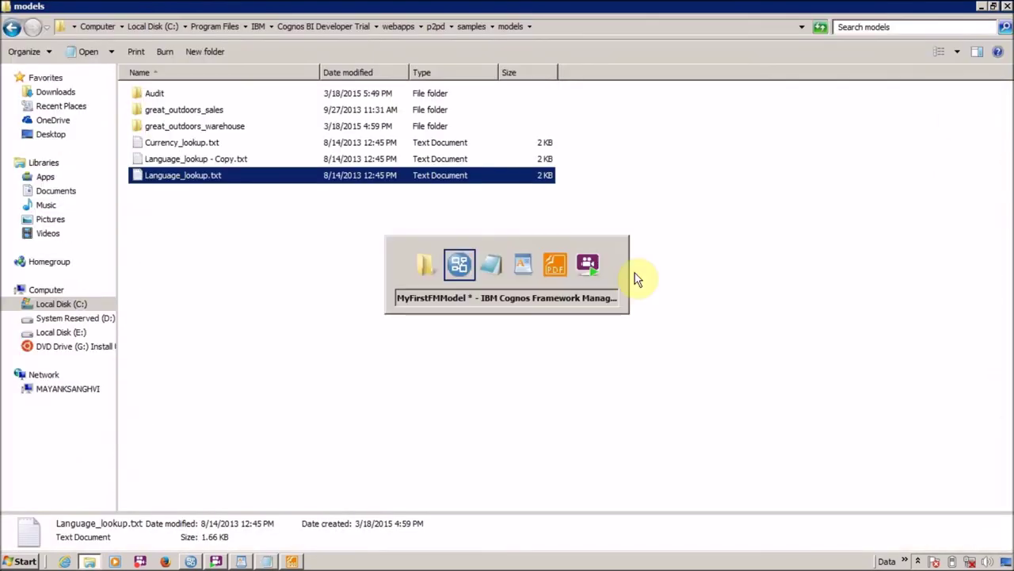
right_click(103, 167)
click(89, 165)
right_click(90, 165)
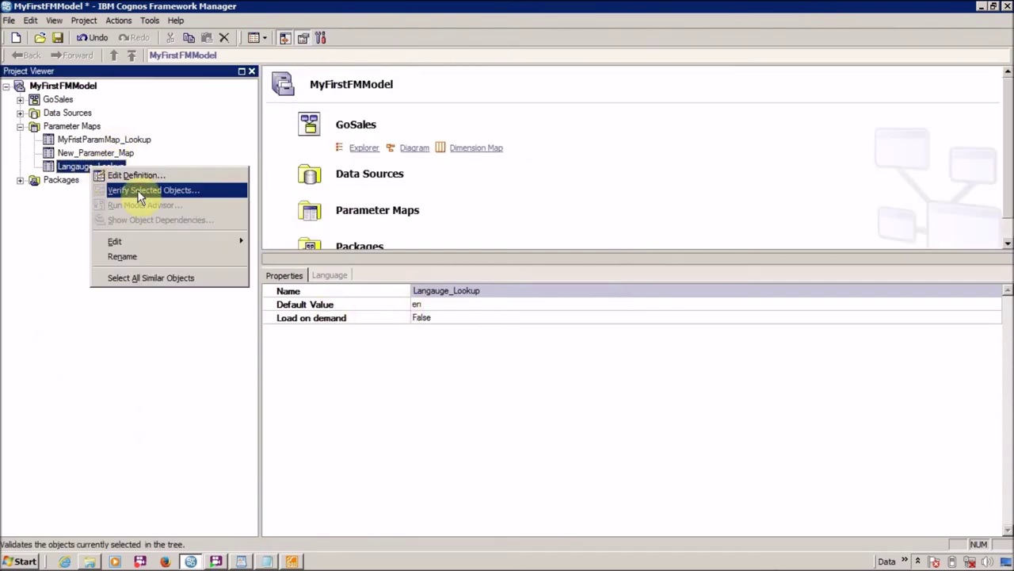
click(132, 176)
click(777, 339)
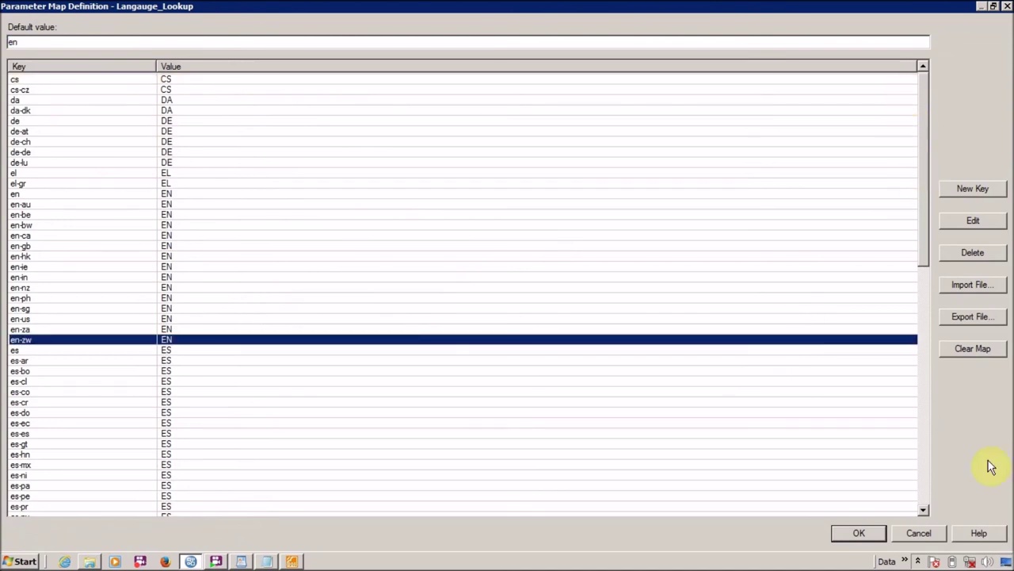
click(637, 46)
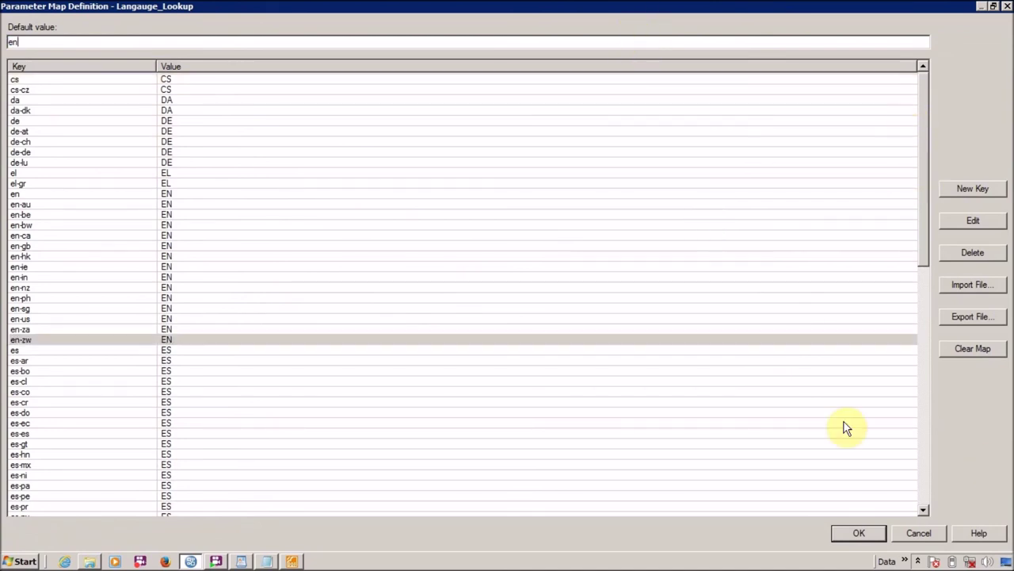
click(917, 532)
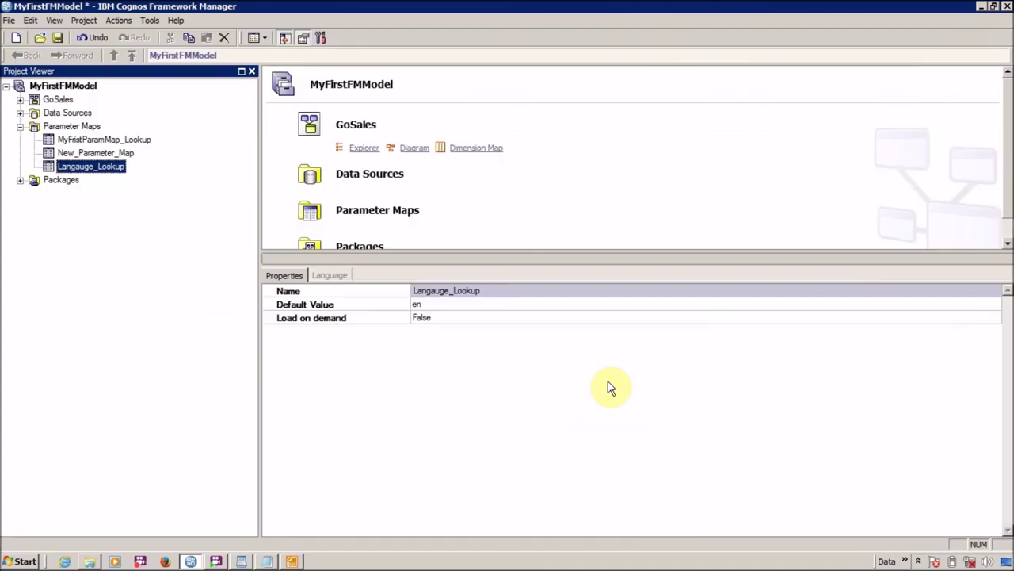
Copy the name of the Langauge_Lookup parameter map without changing it.
double_click(86, 173)
key(Escape)
key(F2)
key(ctrl+c)
key(Return)
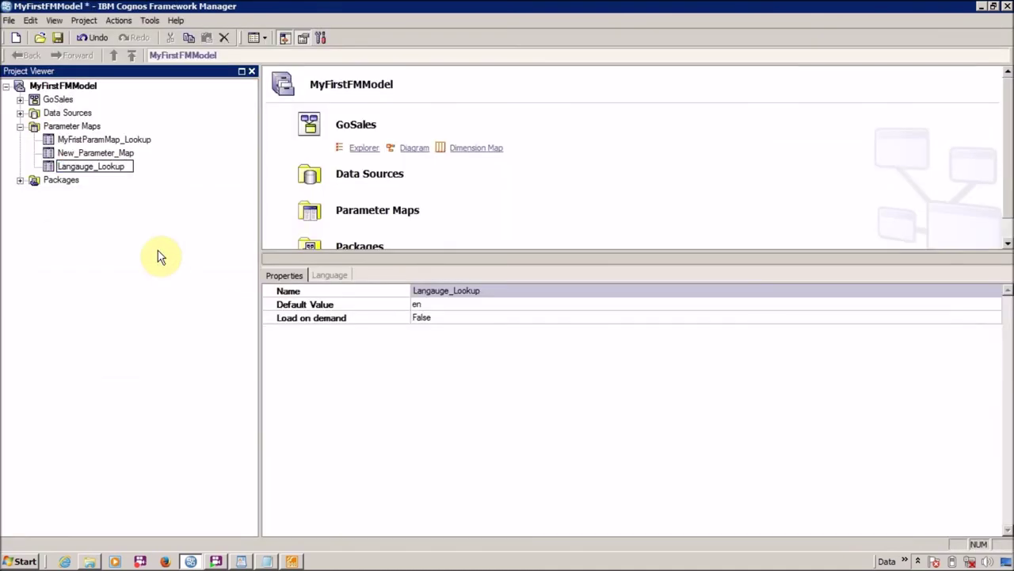
Delete the Langauge_Lookup parameter map and accept the warning about invalidating objects that use it.
right_click(78, 164)
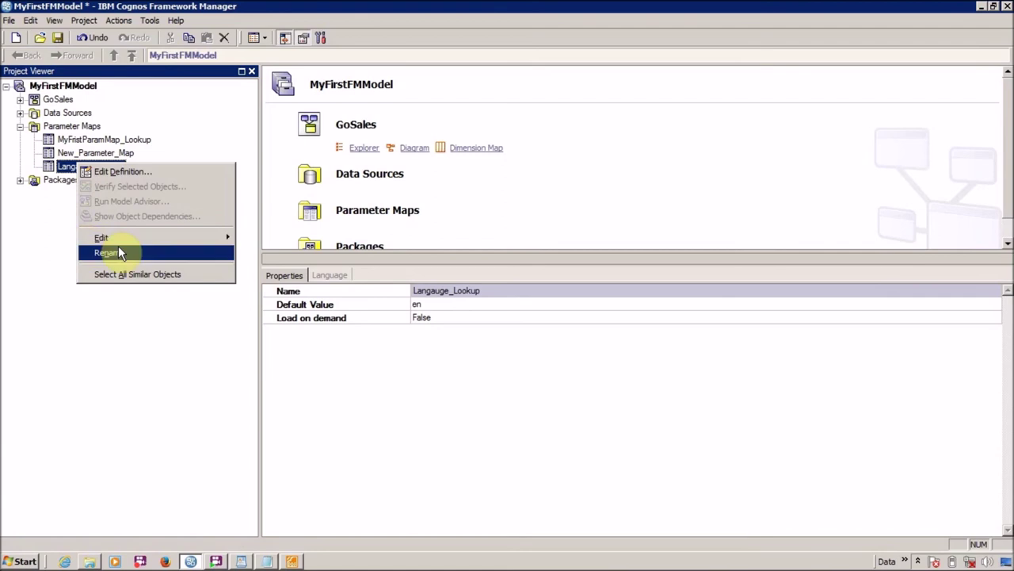
mouse_move(198, 238)
click(267, 282)
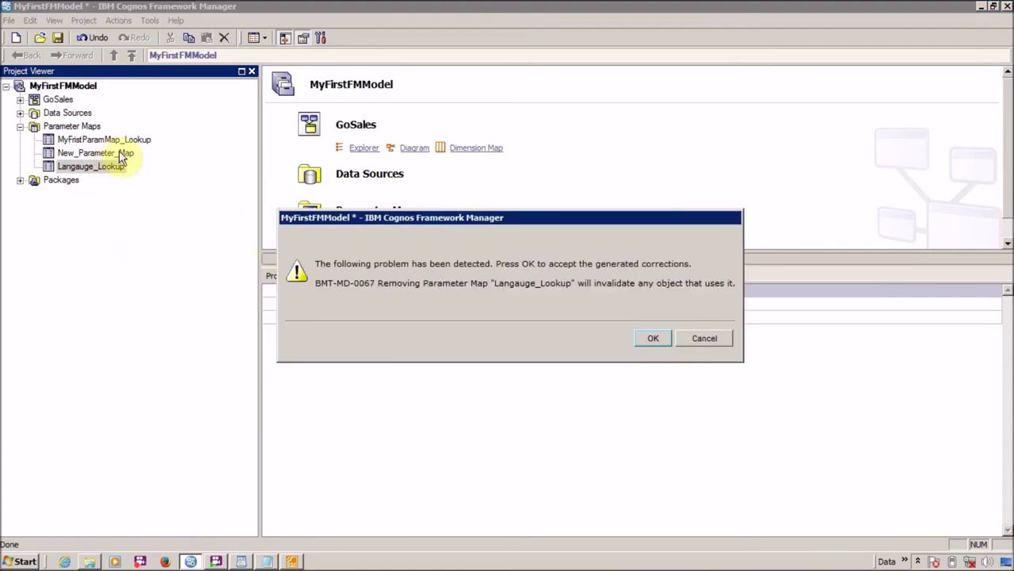
click(643, 341)
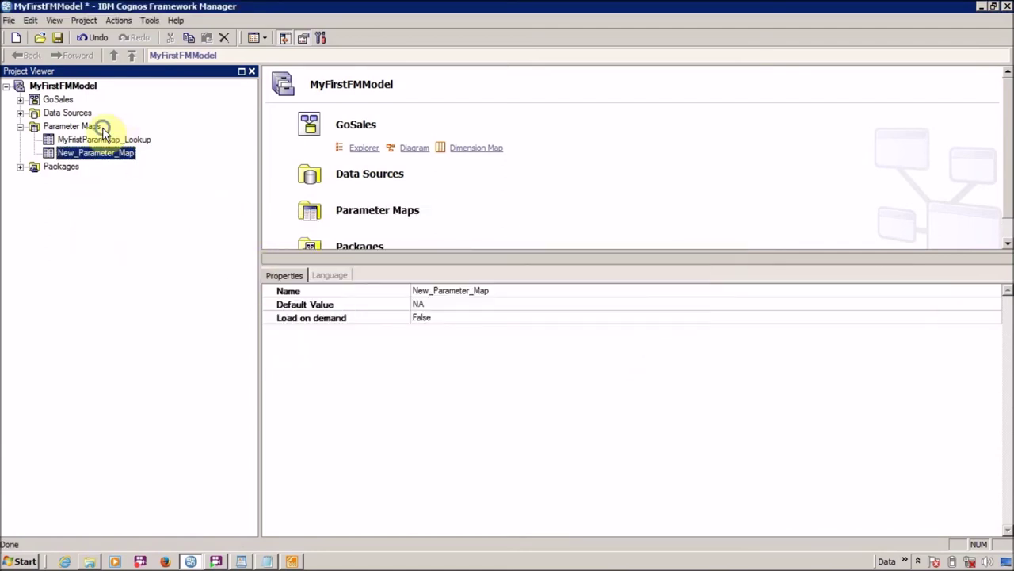
Start a new parameter map named Langauge_Lookup and proceed to defining its keys and values.
right_click(99, 127)
mouse_move(126, 138)
click(332, 139)
key(ctrl+v)
click(583, 488)
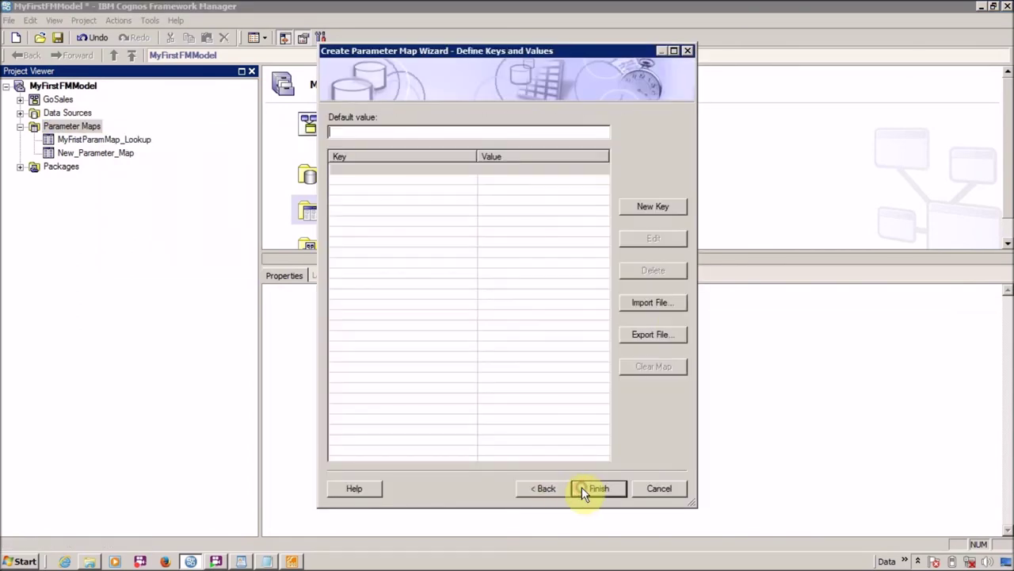
Import the key-value pairs from Language_lookup.txt on the Desktop, set the default value to en, and finish the parameter map.
click(665, 306)
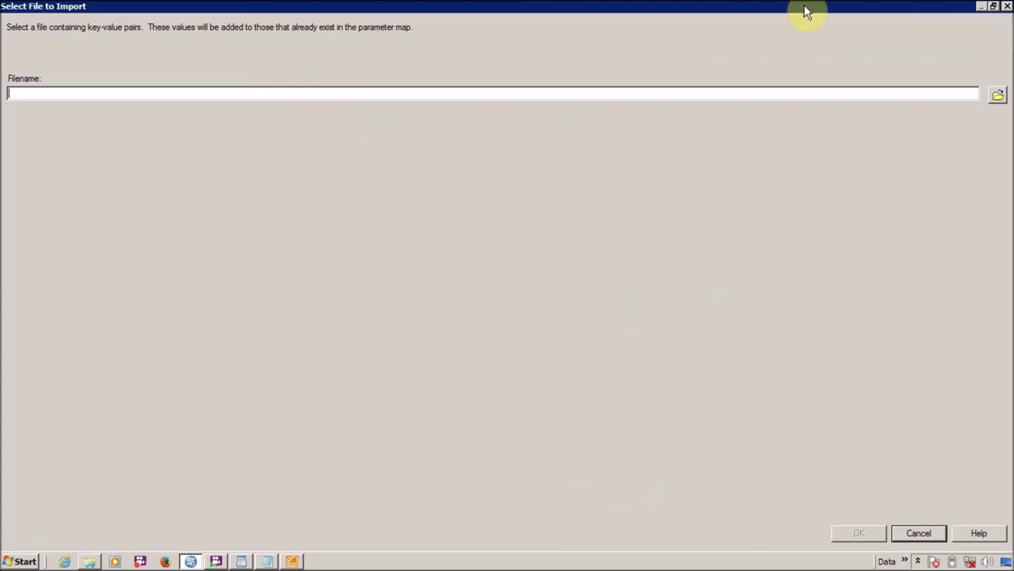
click(997, 96)
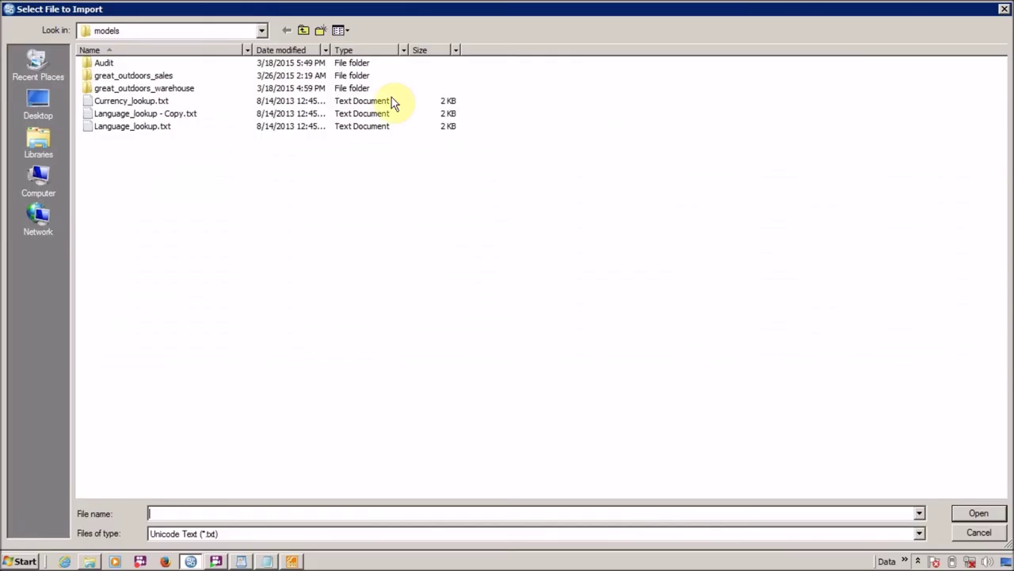
click(35, 104)
double_click(301, 113)
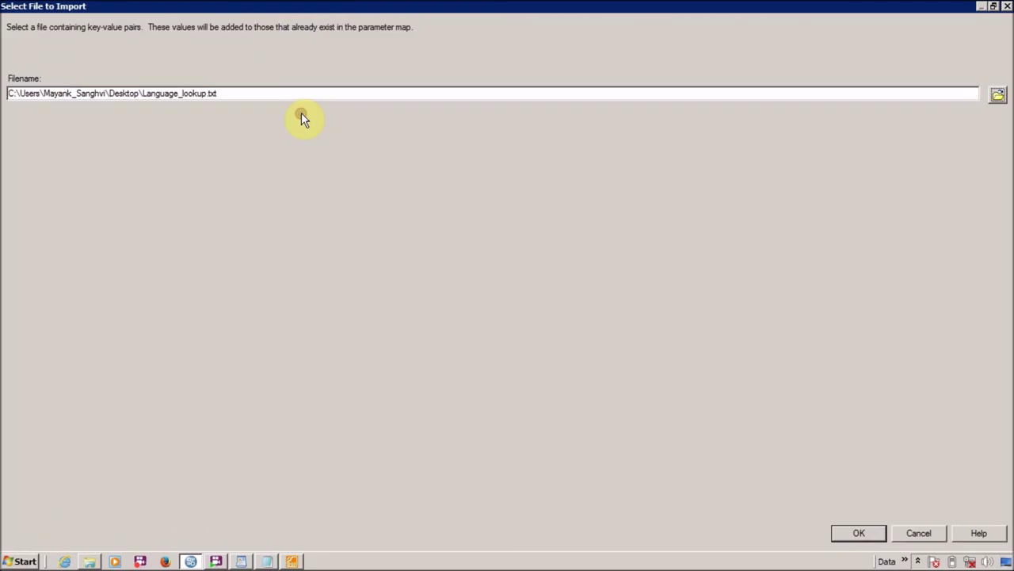
click(869, 537)
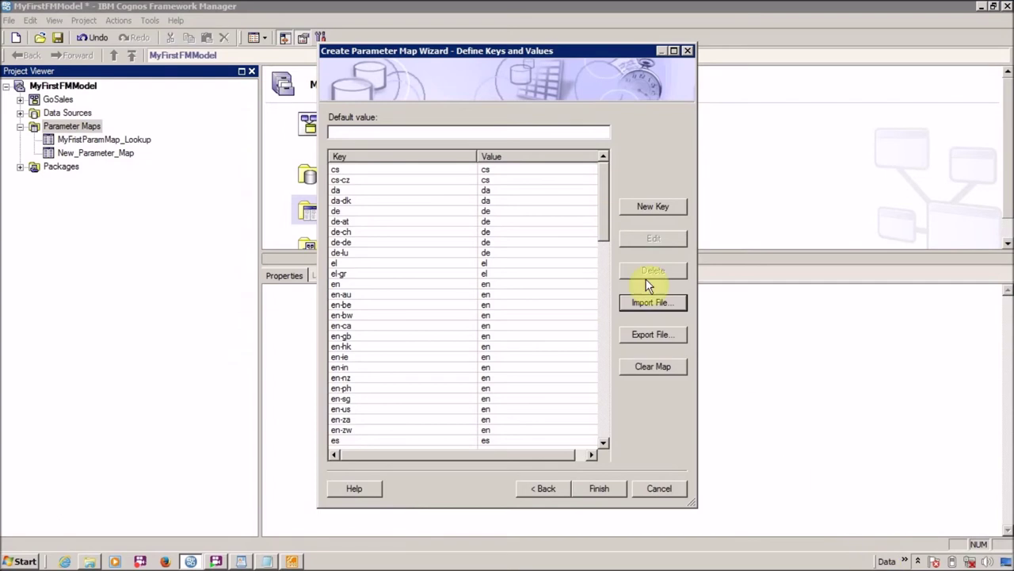
click(537, 129)
text(en)
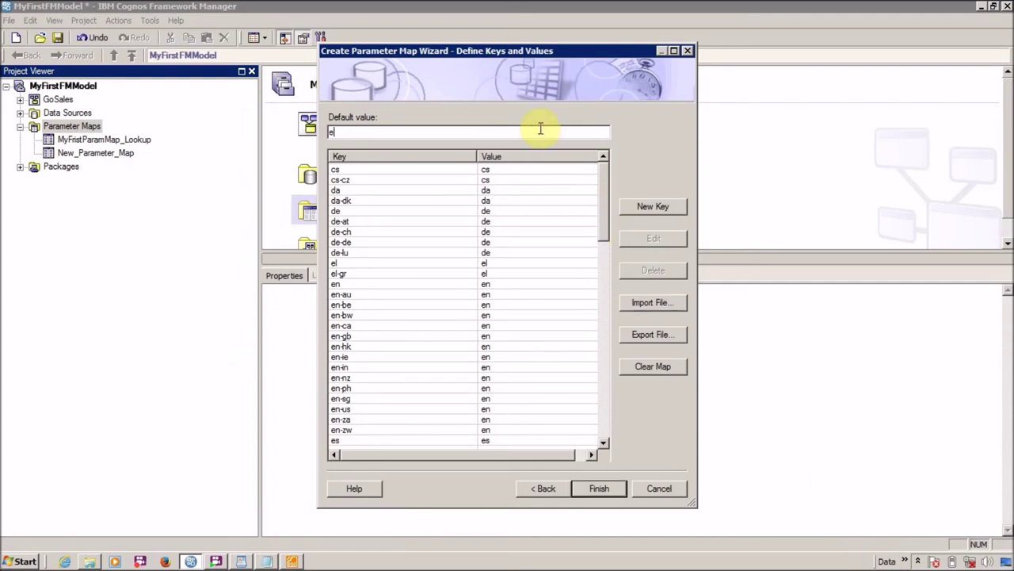
click(598, 488)
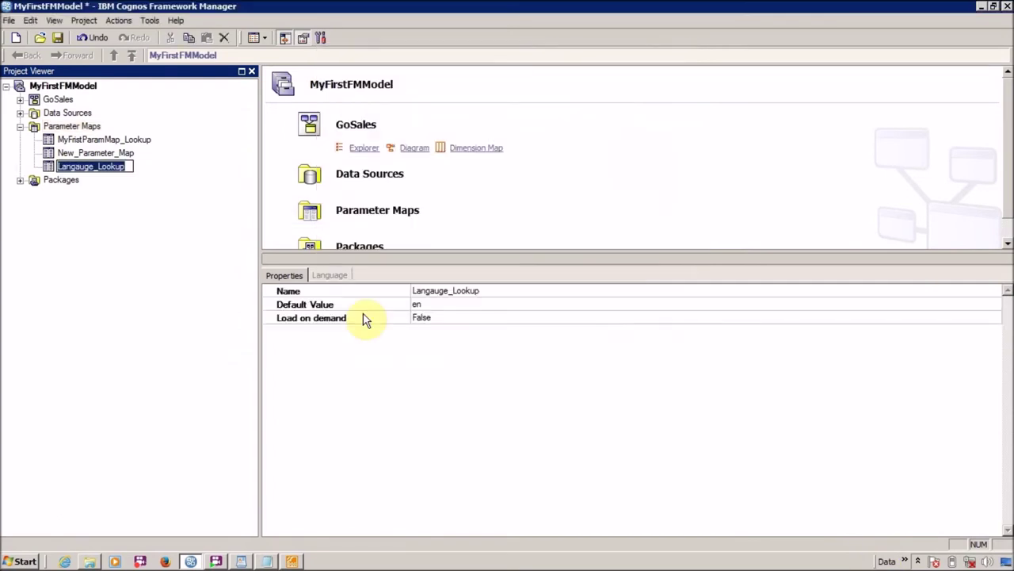
Open the Product query subject in Logic_Layer and review the Product Line calculation's use of Langauge_Lookup, keeping the expression.
click(21, 114)
click(20, 99)
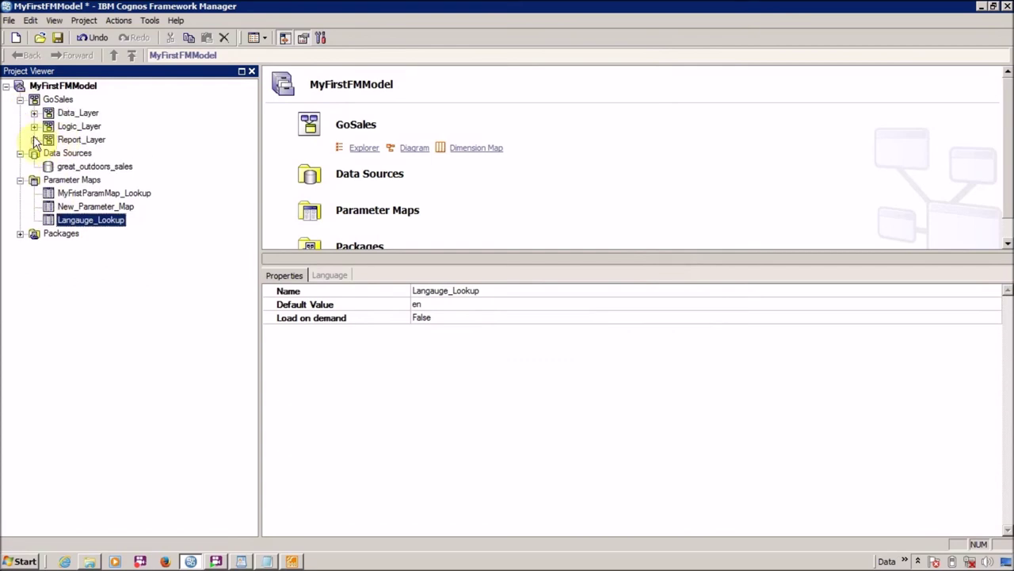
click(34, 126)
double_click(66, 141)
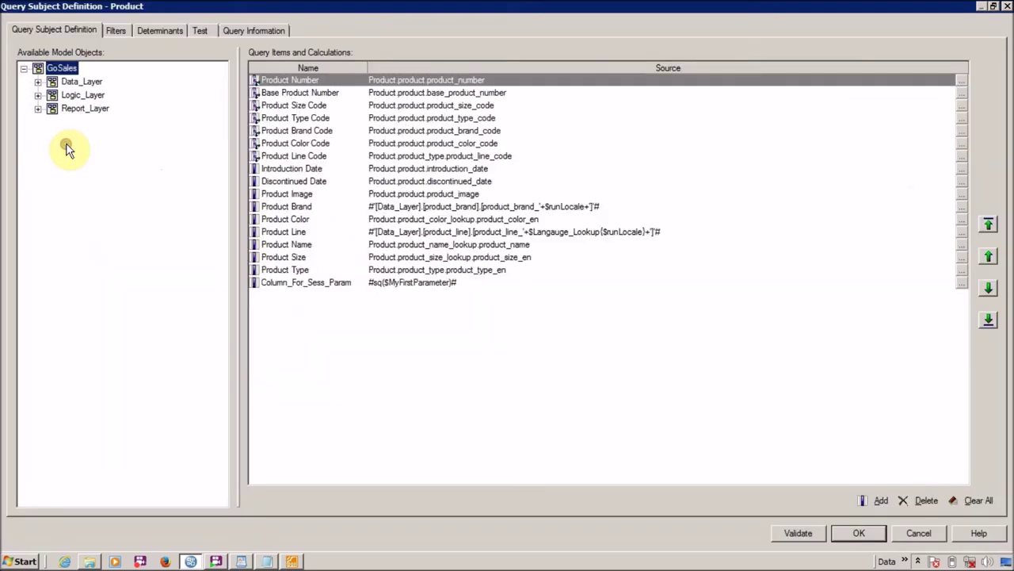
click(532, 231)
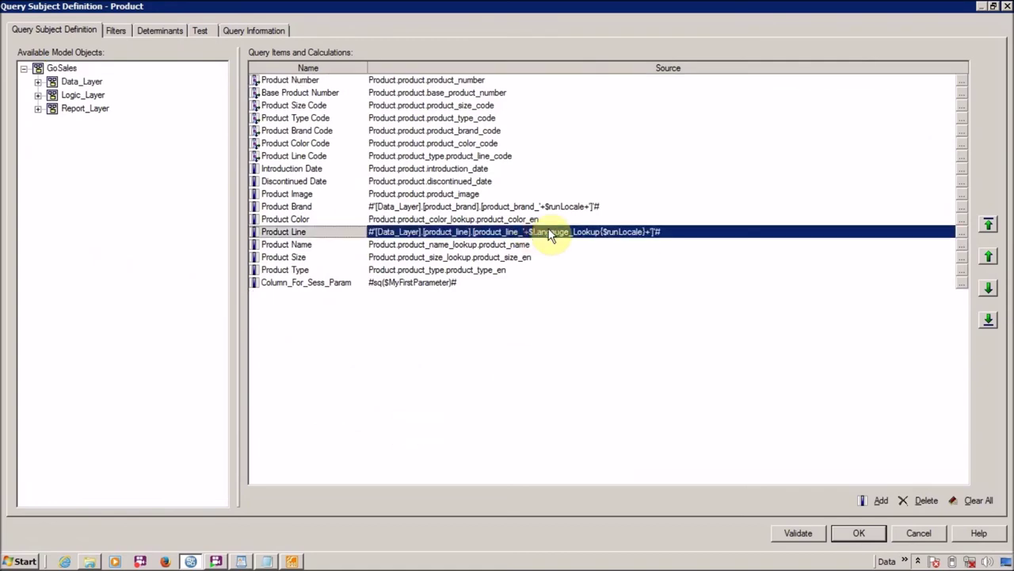
click(963, 233)
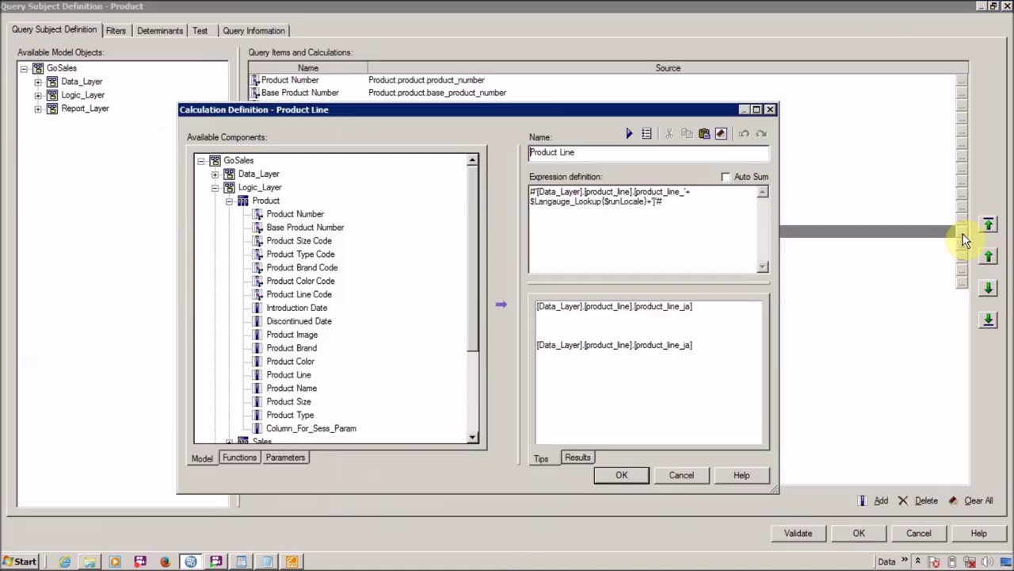
double_click(678, 111)
click(680, 111)
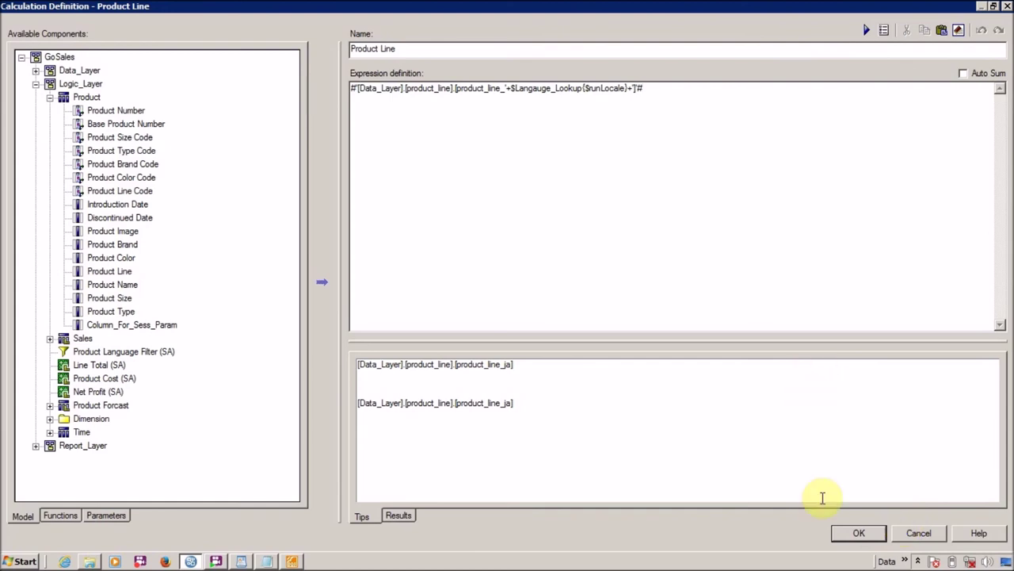
click(848, 535)
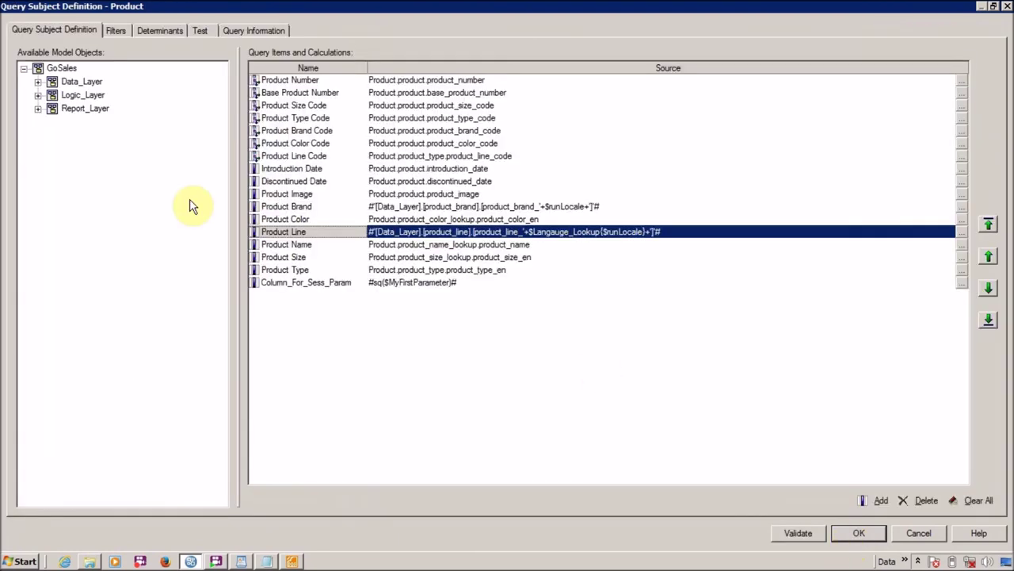
Run a test sample of the Product query subject, examine the Product Brand and Product Line columns, and leave the definition without saving.
click(113, 32)
click(198, 35)
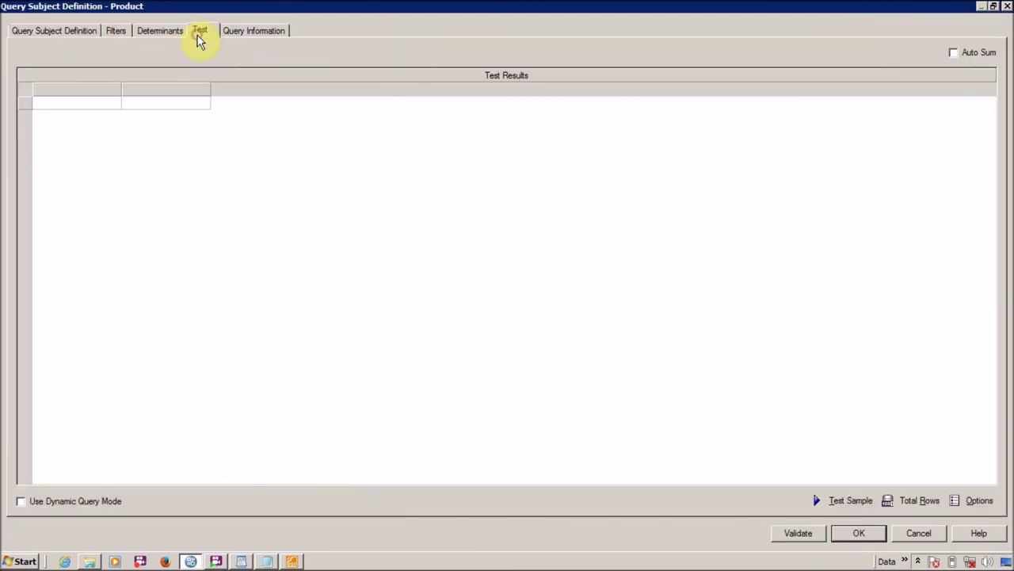
click(838, 505)
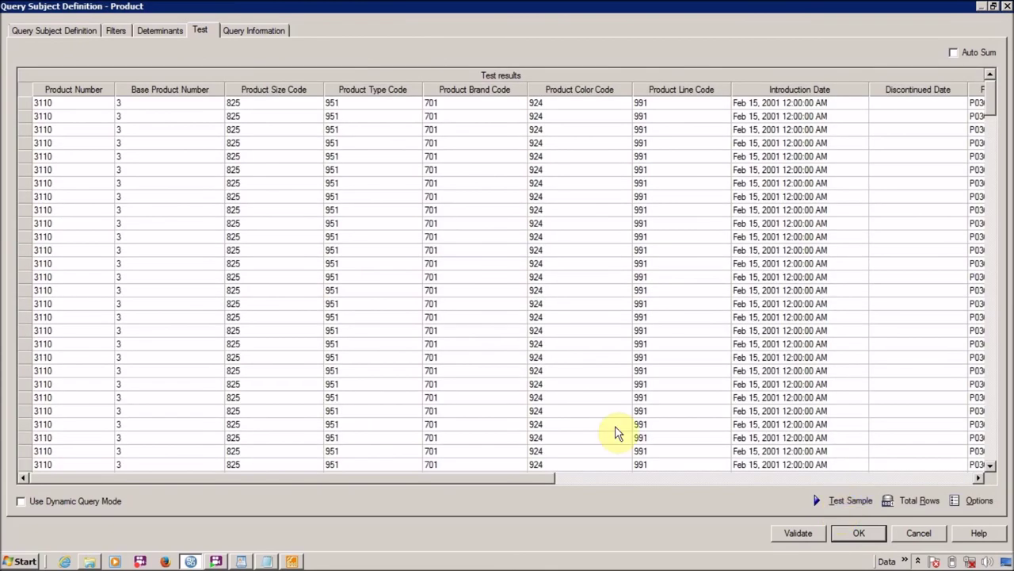
drag(527, 474, 774, 497)
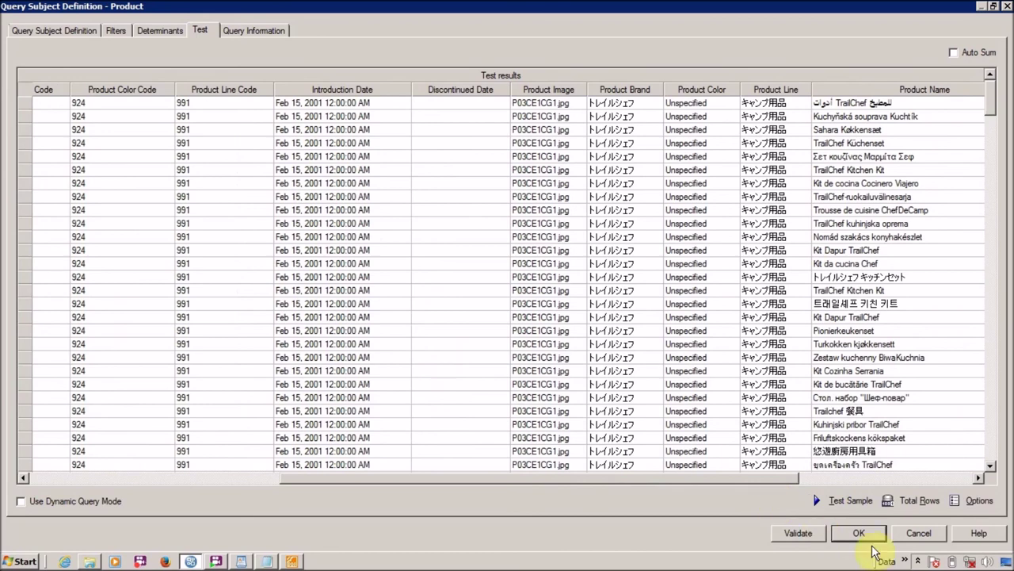
click(915, 532)
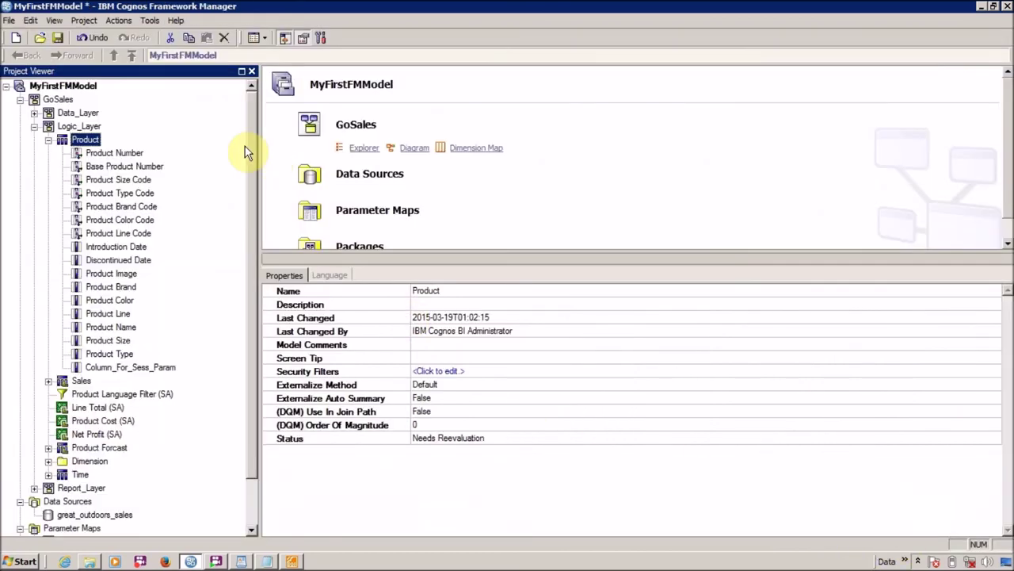
click(85, 21)
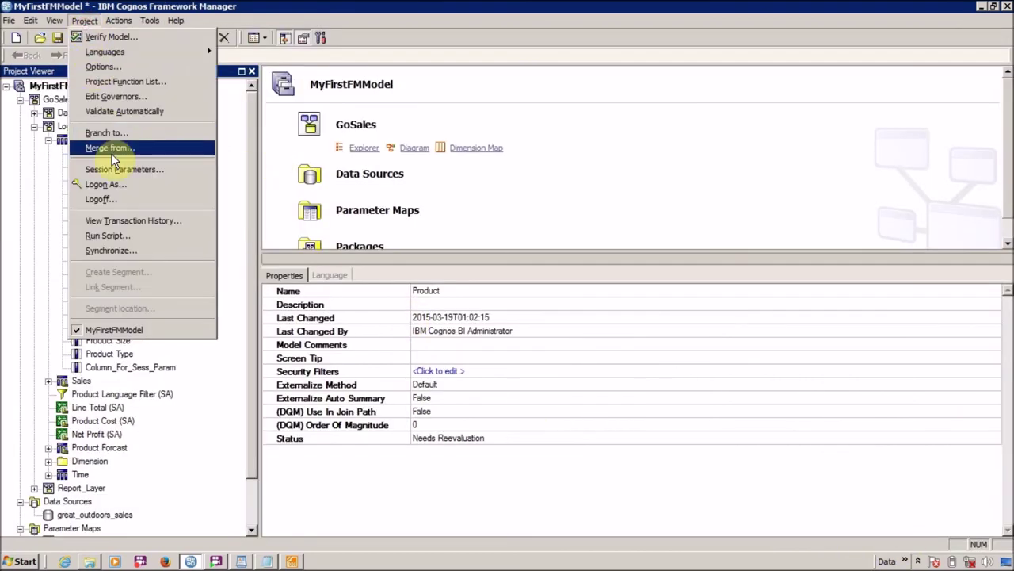
click(115, 183)
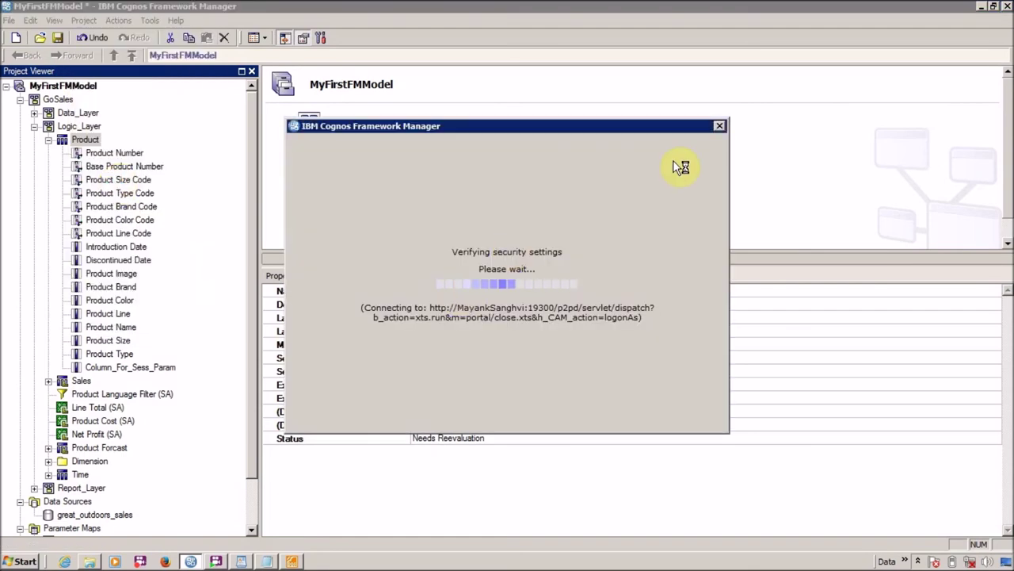
click(719, 126)
Clear the override value of the runLocale session parameter and accept the session parameters.
click(85, 20)
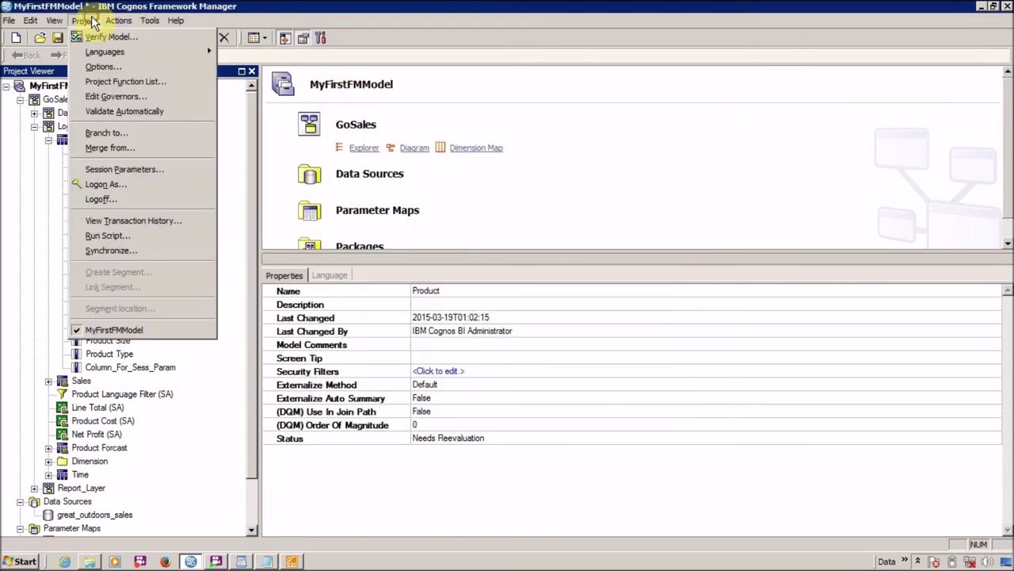
click(124, 169)
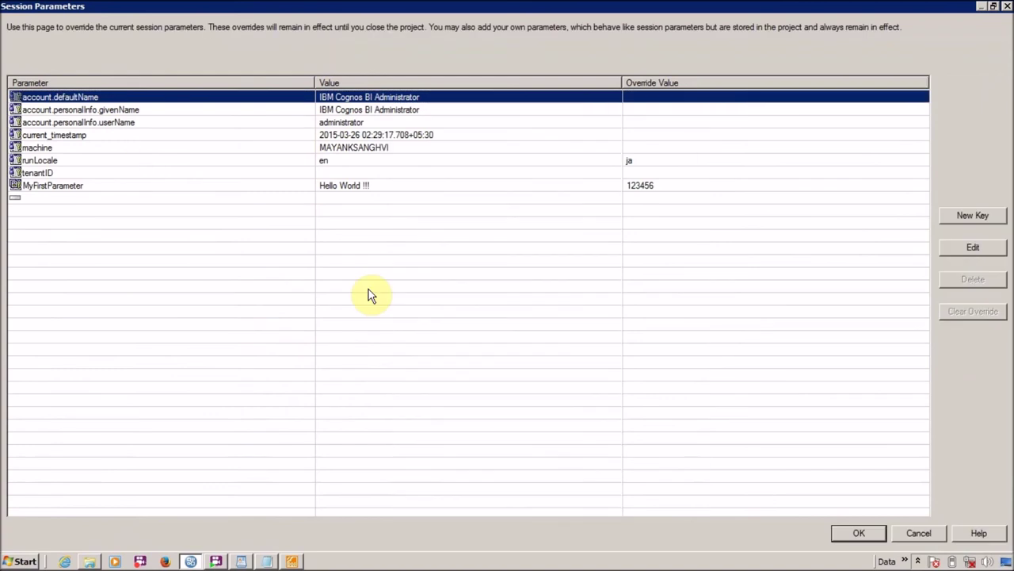
click(610, 162)
click(642, 162)
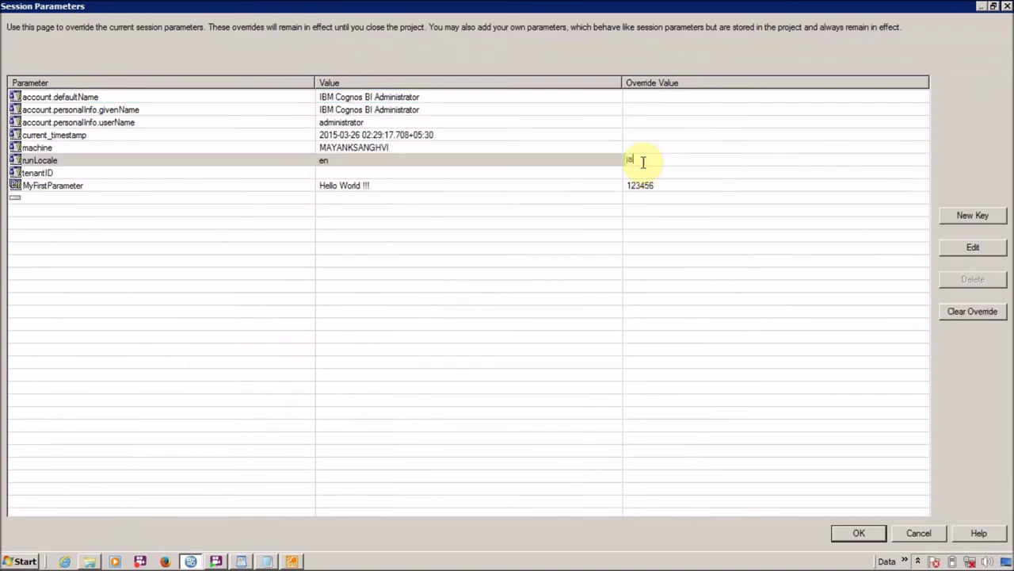
key(Return)
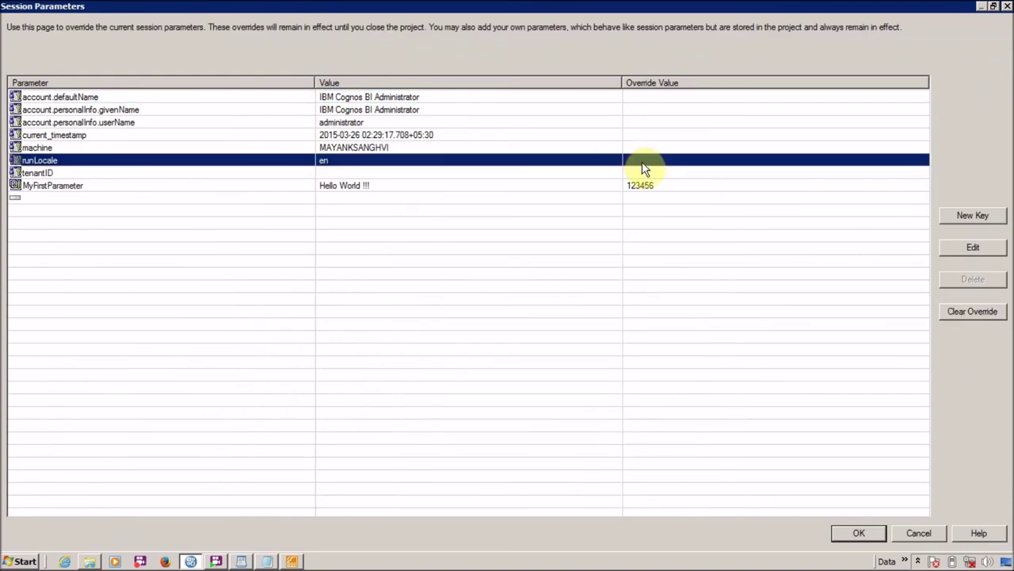
click(859, 533)
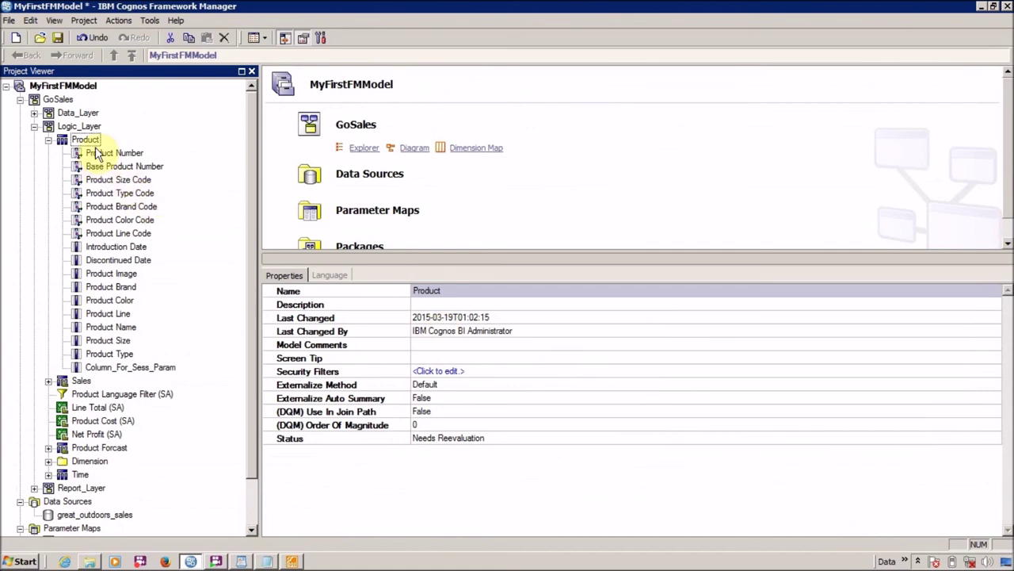
Test the Product query subject with the default locale and examine its Product Brand and Product Line columns.
right_click(94, 141)
click(147, 196)
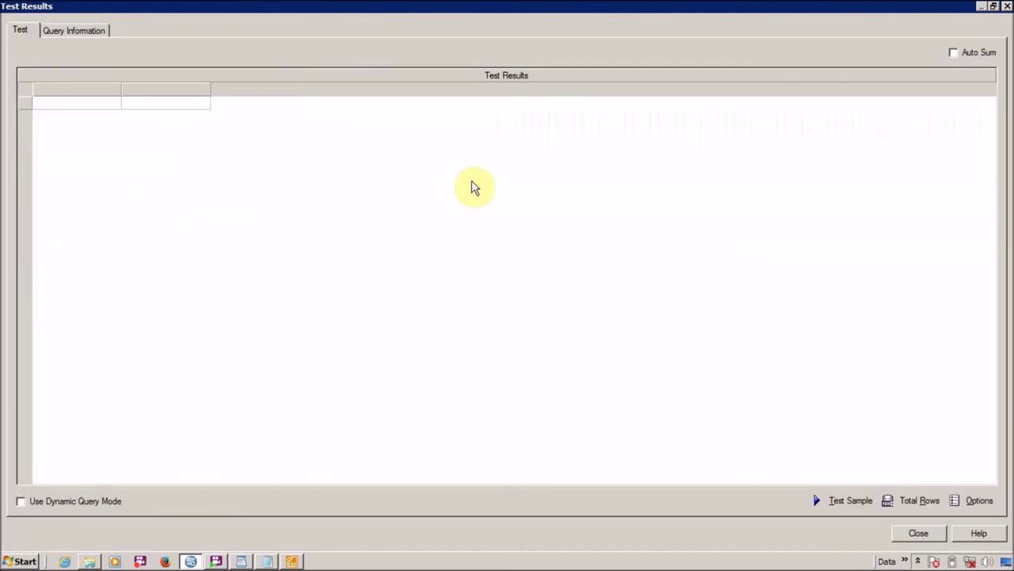
click(855, 502)
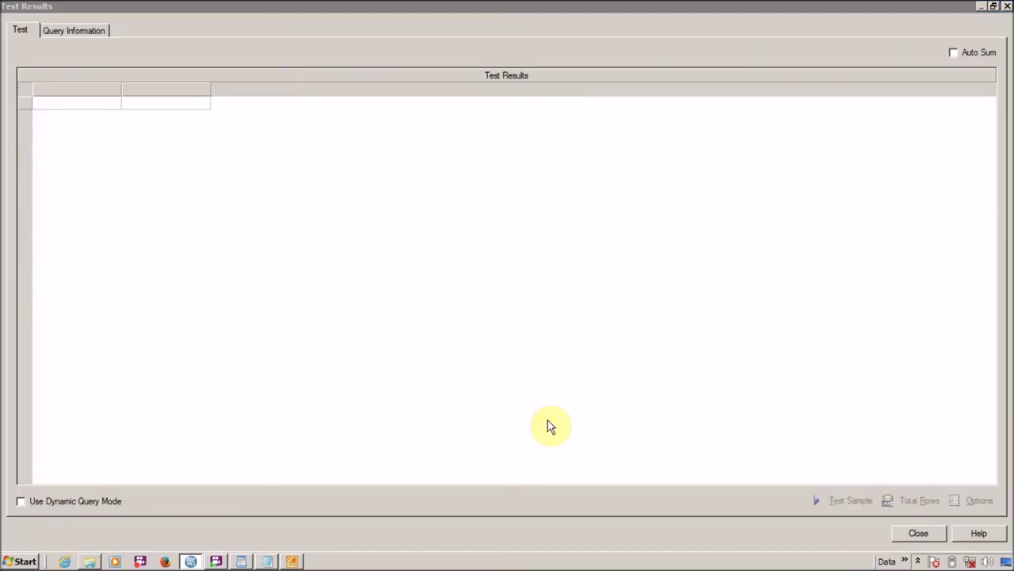
drag(467, 478, 809, 471)
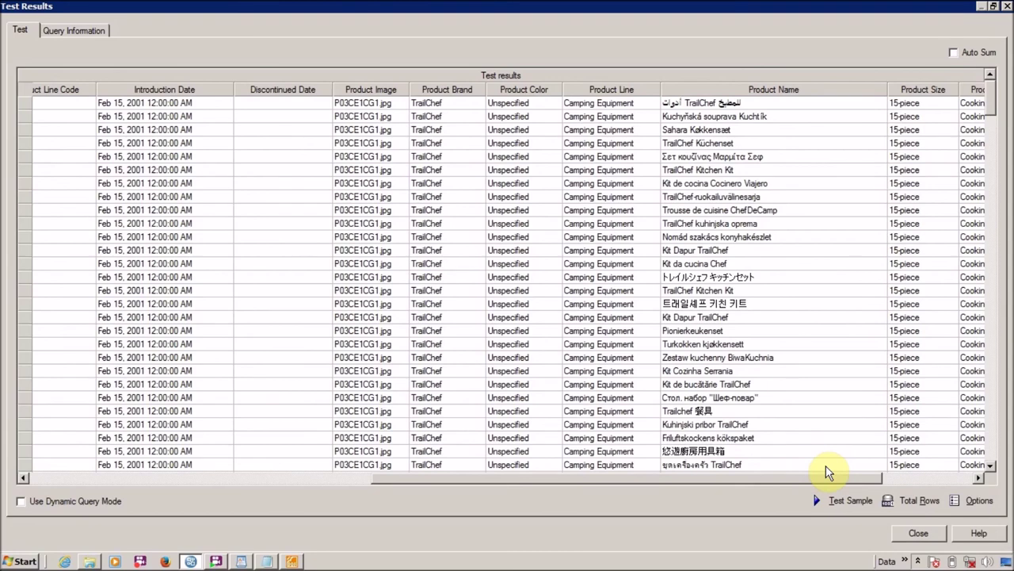
click(912, 533)
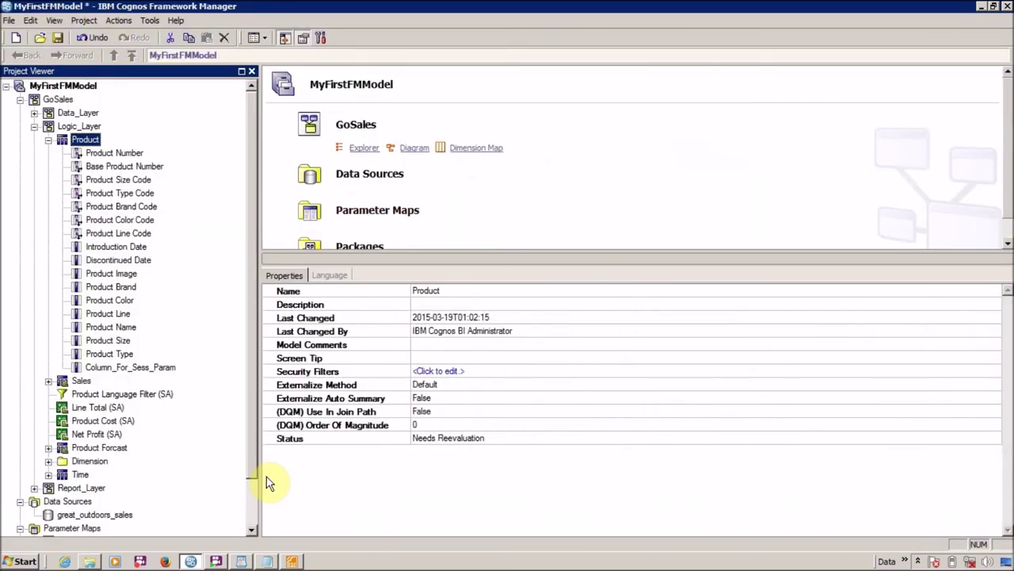
In the Langauge_Lookup parameter map, set the value for the key fr to ja and accept the map.
click(253, 504)
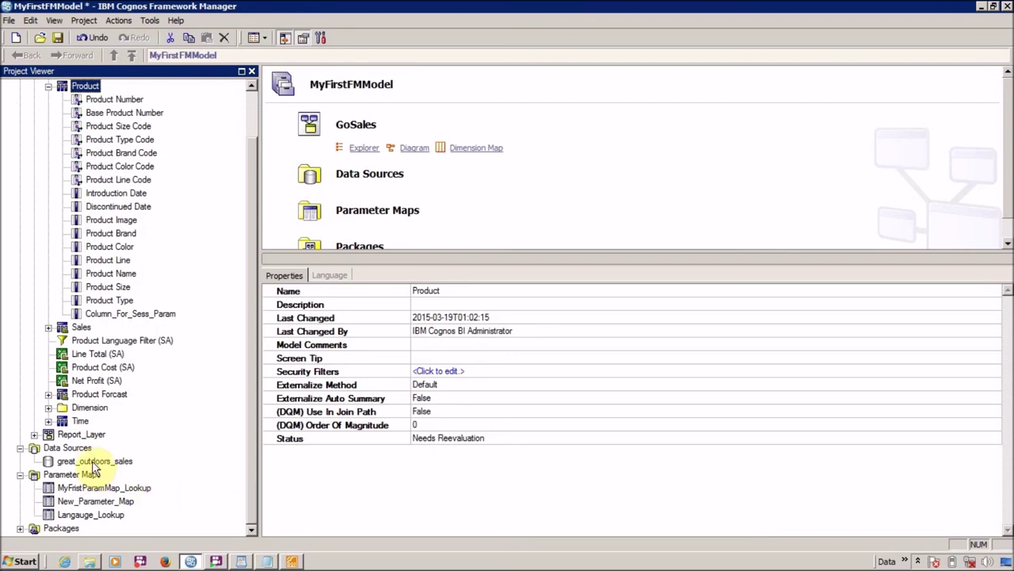
double_click(104, 514)
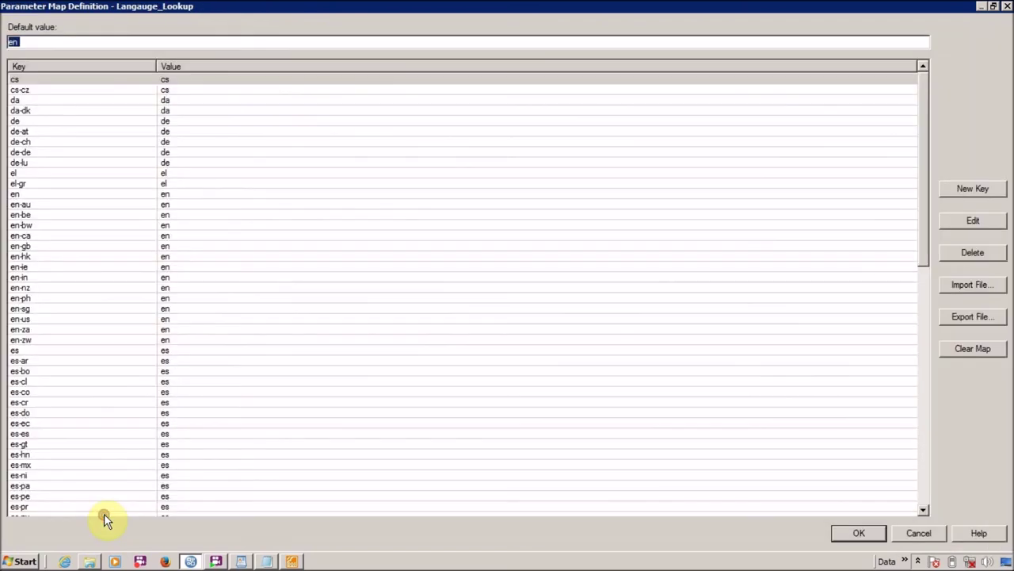
drag(922, 193, 922, 349)
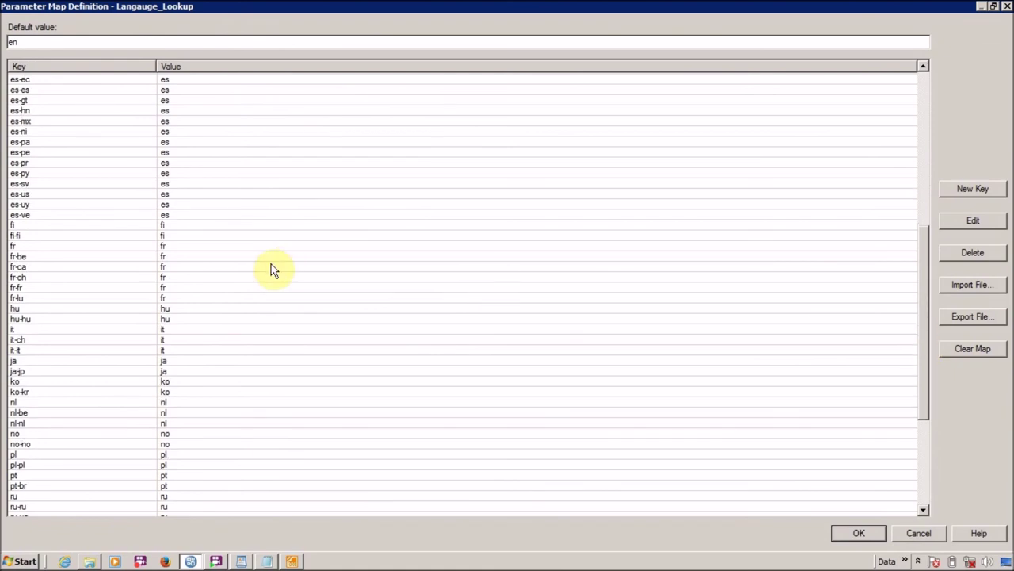
click(186, 256)
click(182, 246)
click(182, 246)
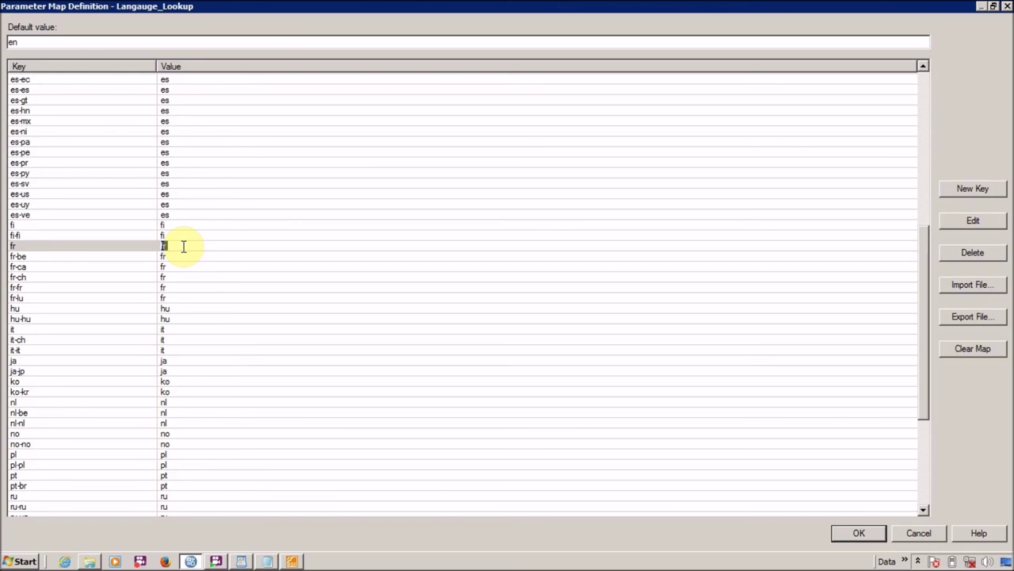
text(ja)
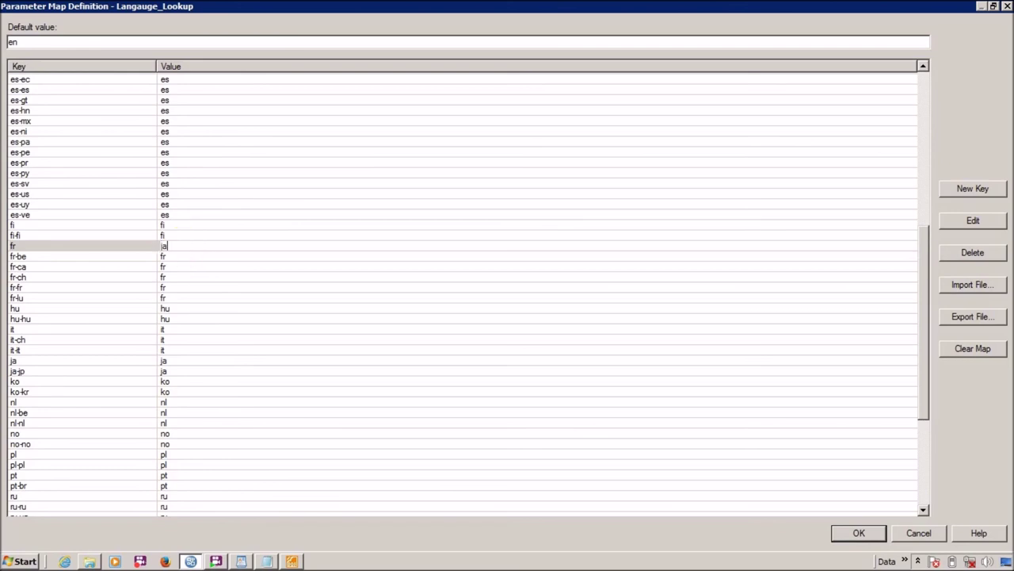
click(859, 533)
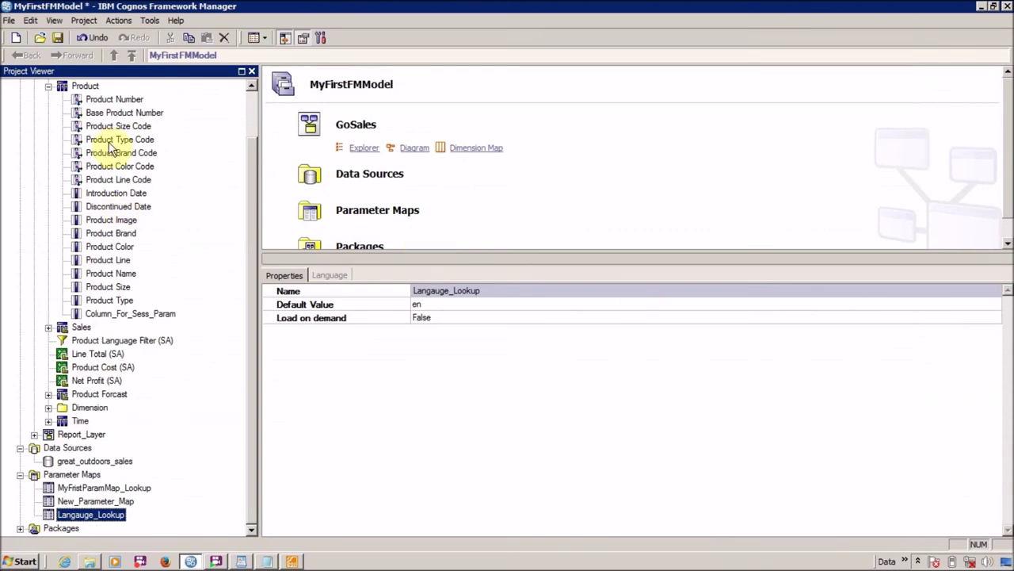
Run a test sample of the Product query subject with the edited parameter map and check the Product Brand and Product Line values.
right_click(84, 88)
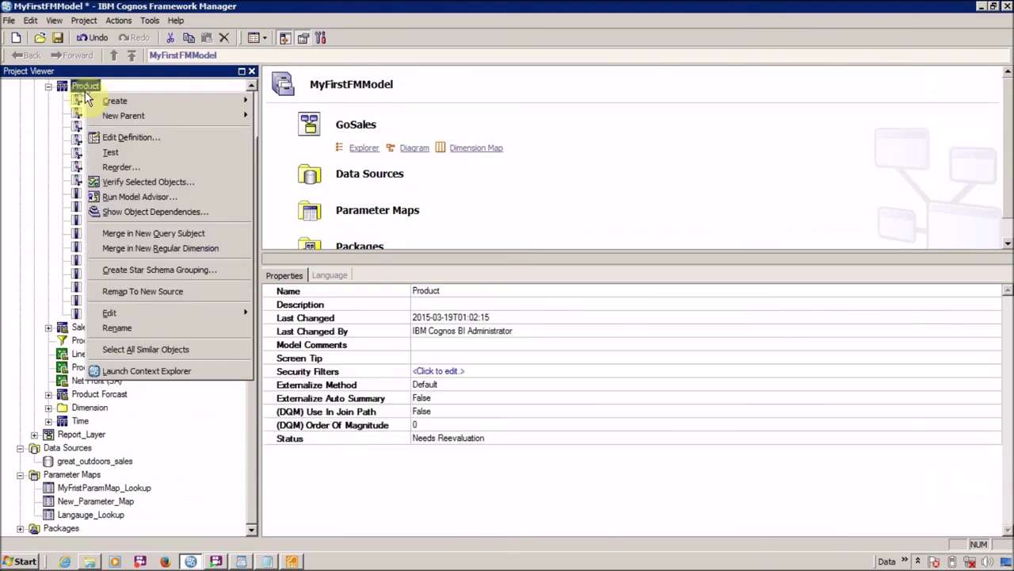
click(142, 156)
click(846, 500)
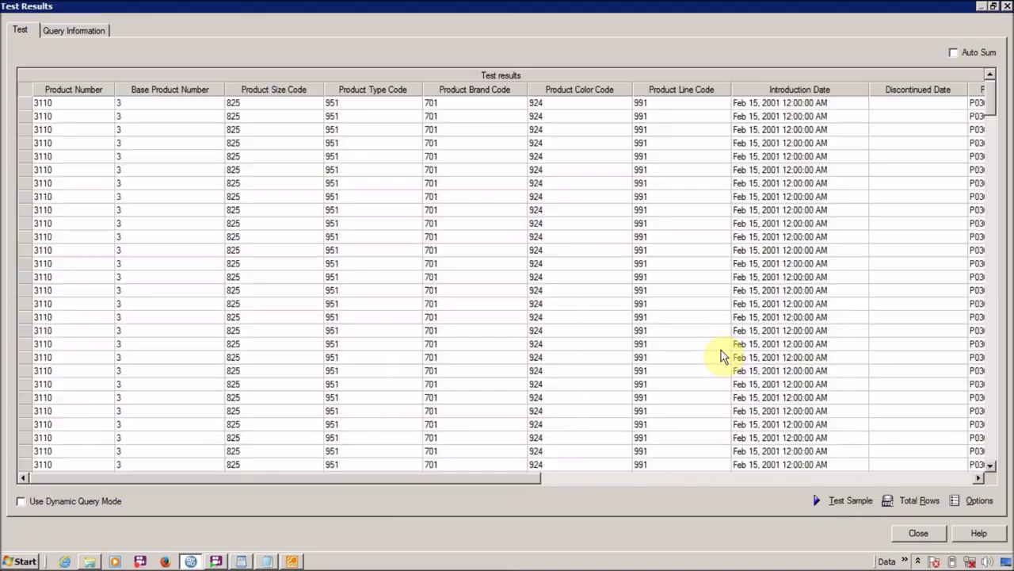
drag(485, 476, 790, 482)
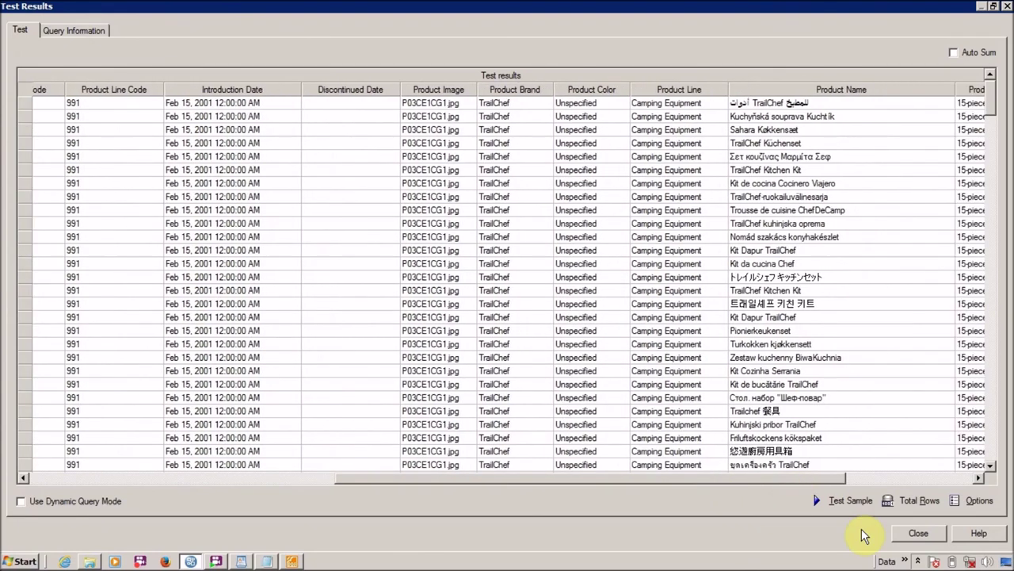
click(915, 533)
Edit the override value of the runLocale session parameter and accept the session parameters.
click(84, 21)
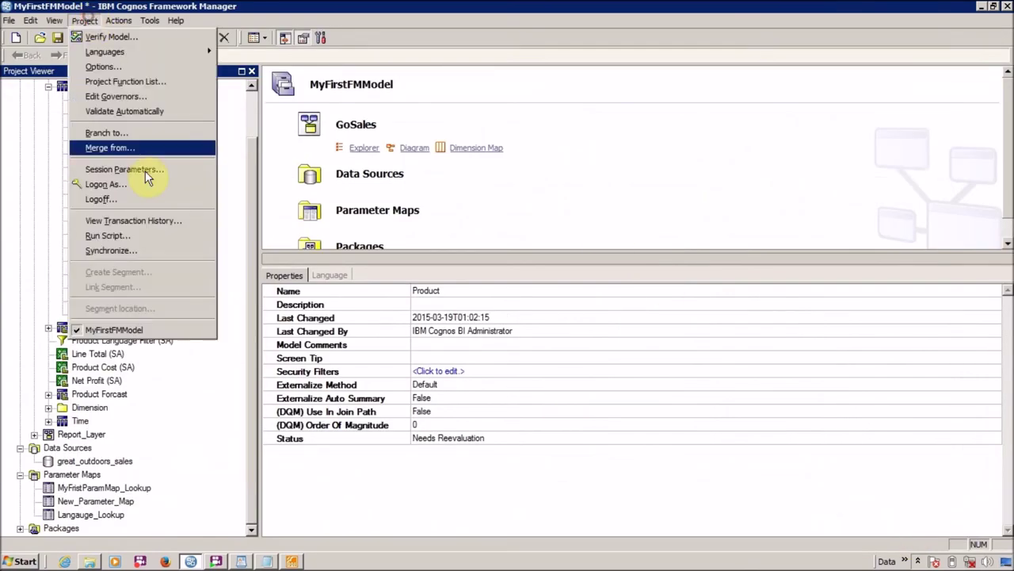
click(133, 169)
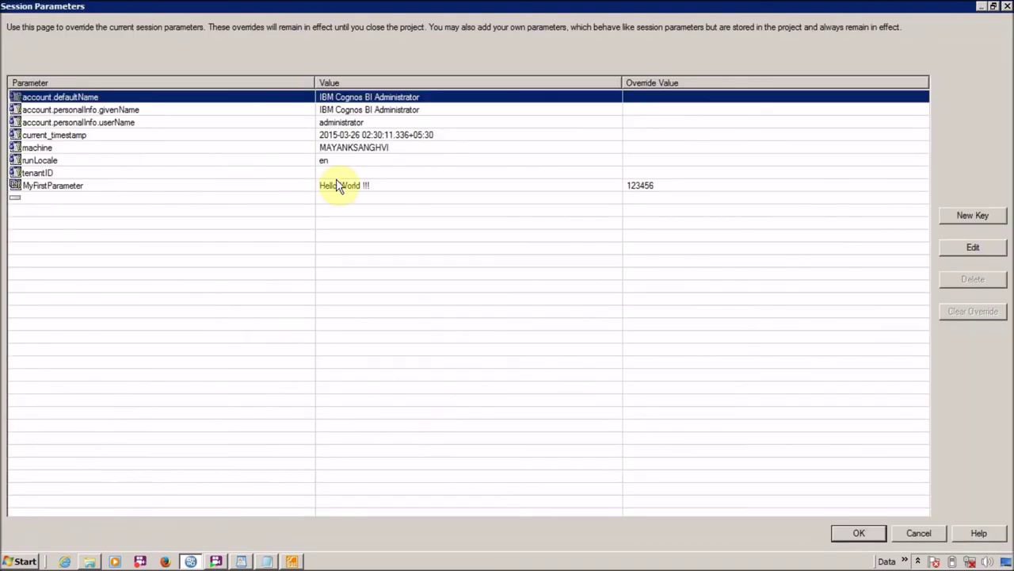
click(694, 161)
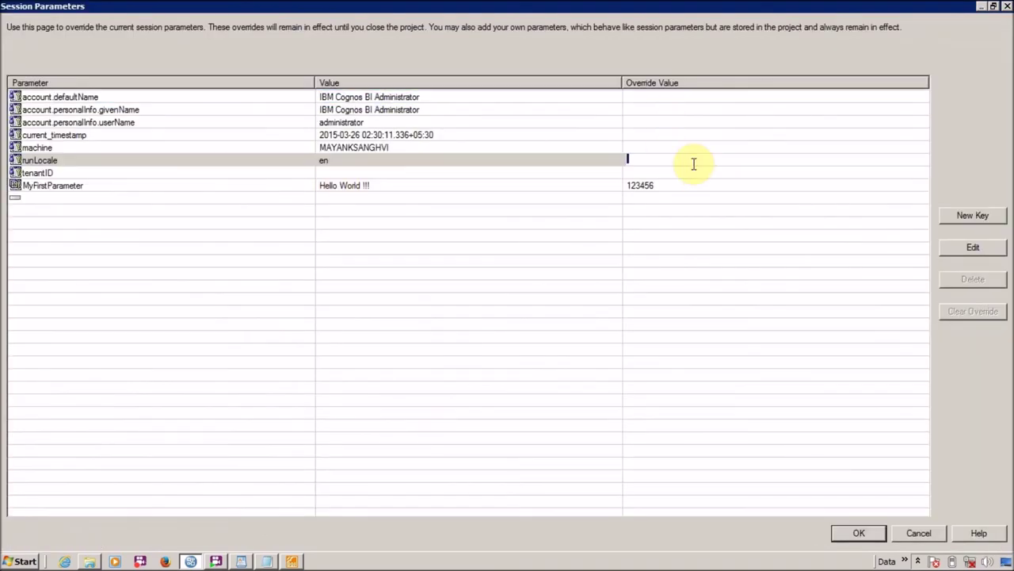
click(860, 531)
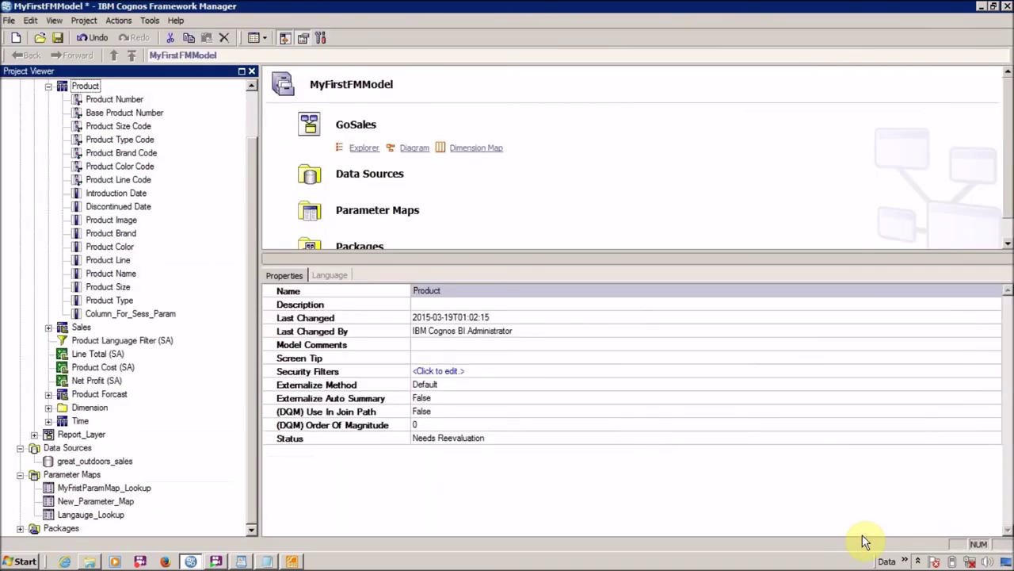
Run a test sample of the Product query subject with the runLocale override and compare the Product Brand and Product Line columns.
right_click(84, 87)
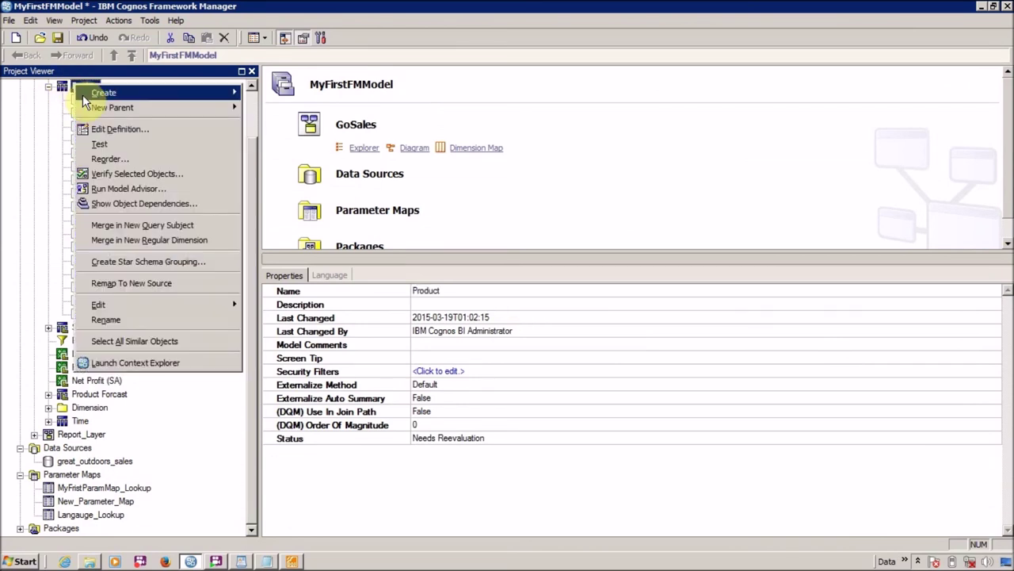
click(121, 145)
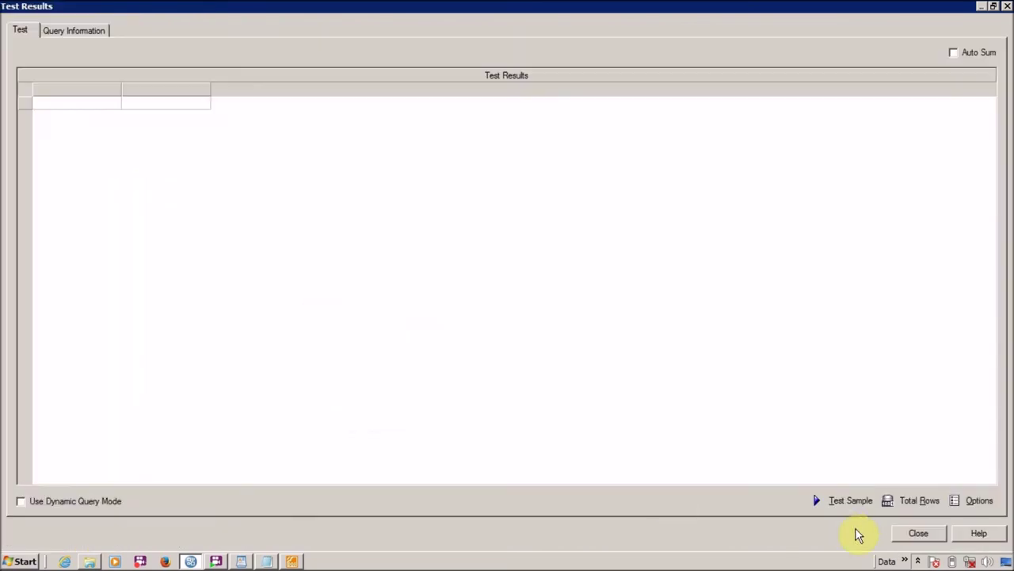
click(853, 500)
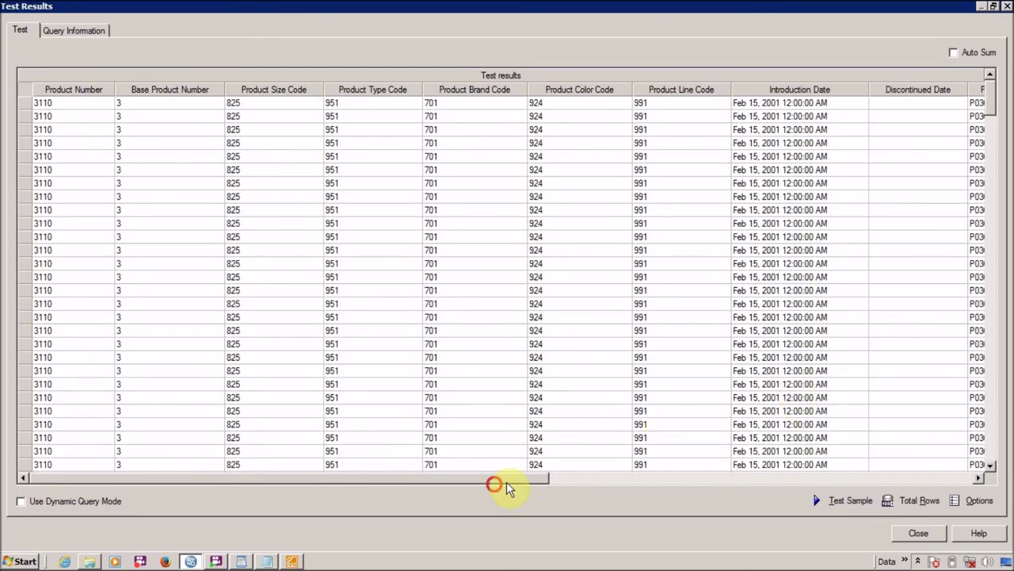
drag(547, 476, 795, 493)
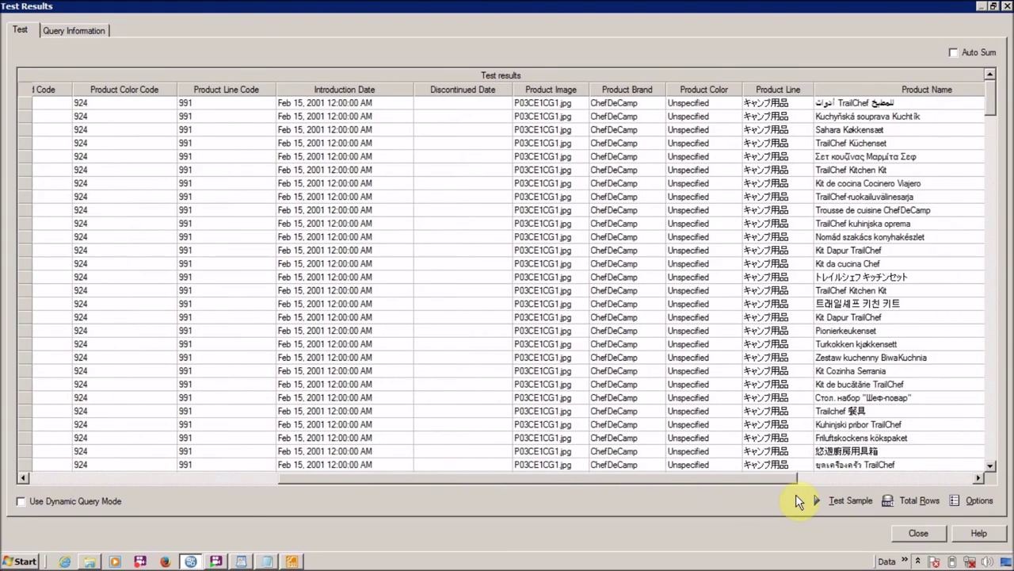
click(633, 92)
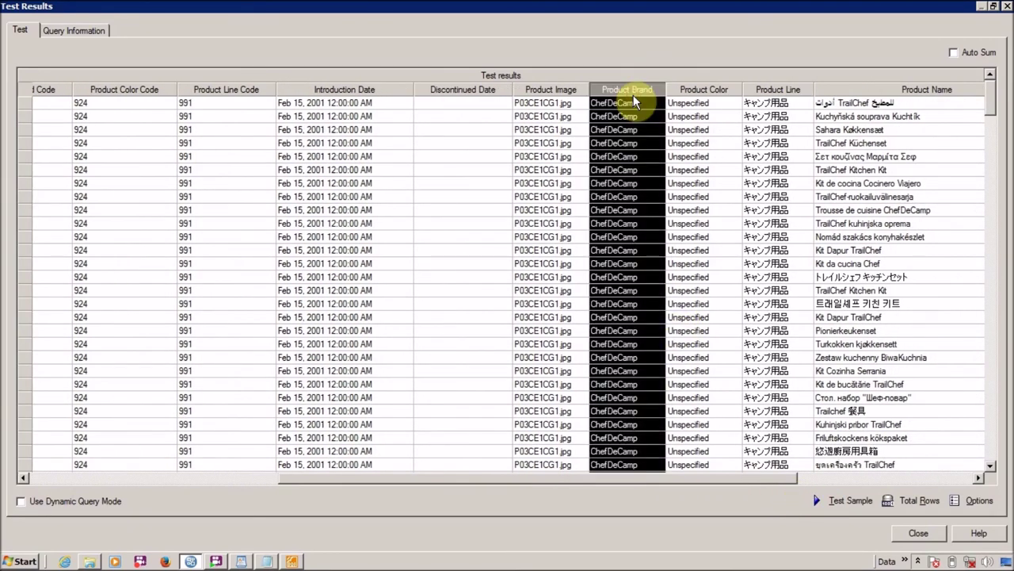
click(780, 93)
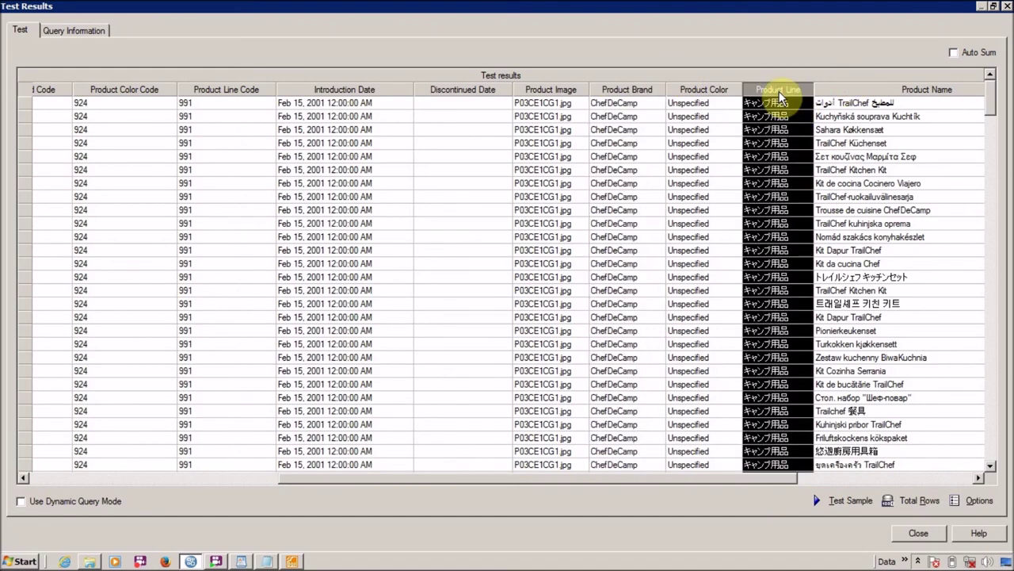
click(637, 94)
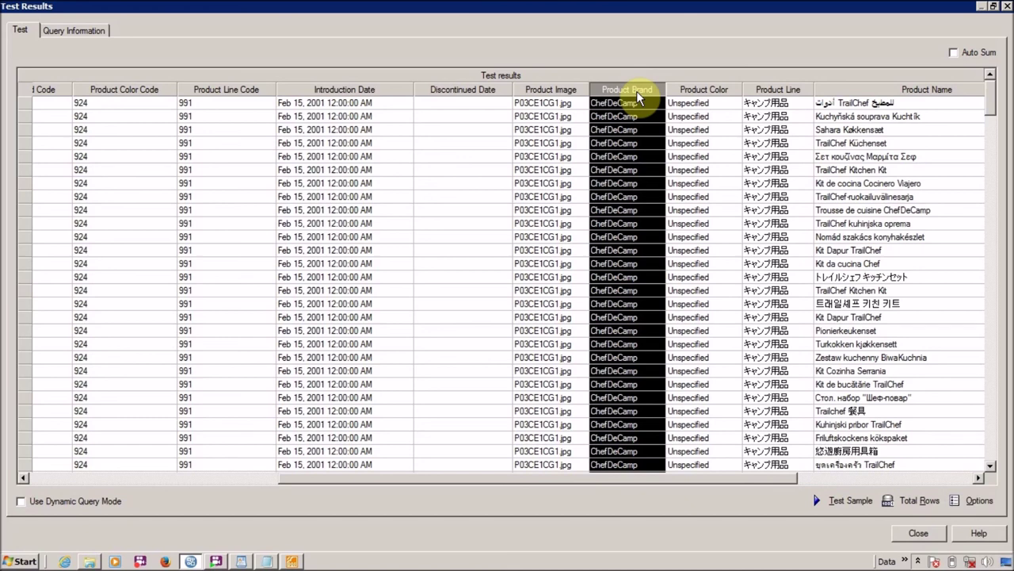
click(793, 92)
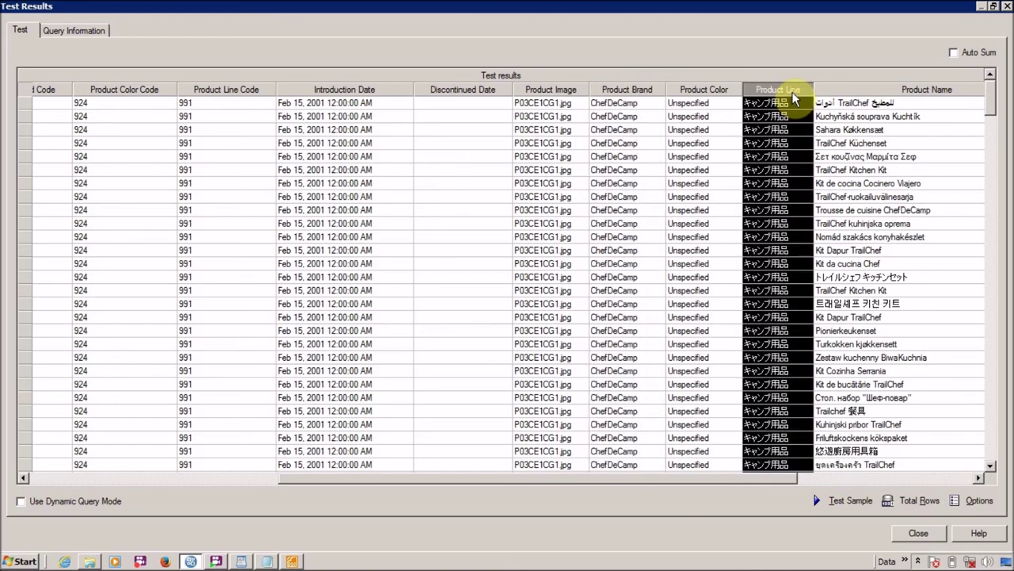